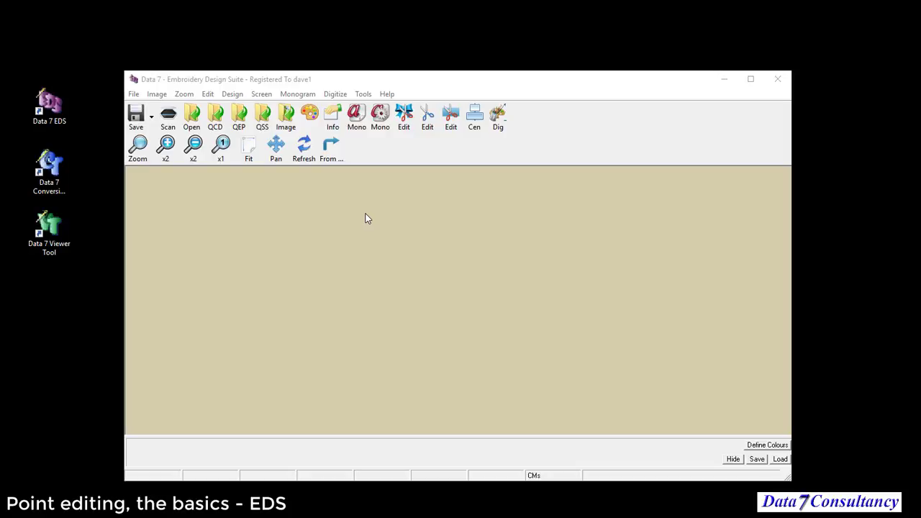
Step: Open the recently used design D:\DESIGNS\VIDEOS\ABC.QCD and move the program window to free desktop space beside it
{"action": "left_click", "coordinate": [133, 94]}
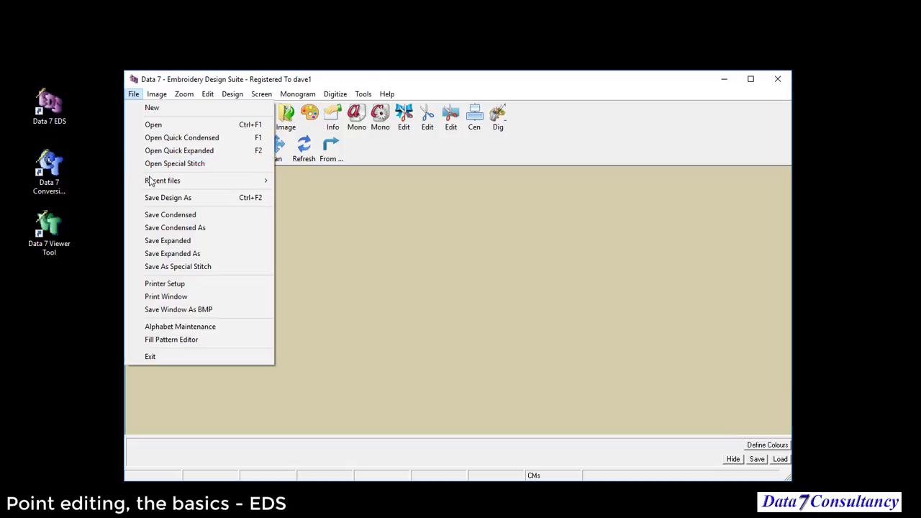
{"action": "mouse_move", "coordinate": [150, 185]}
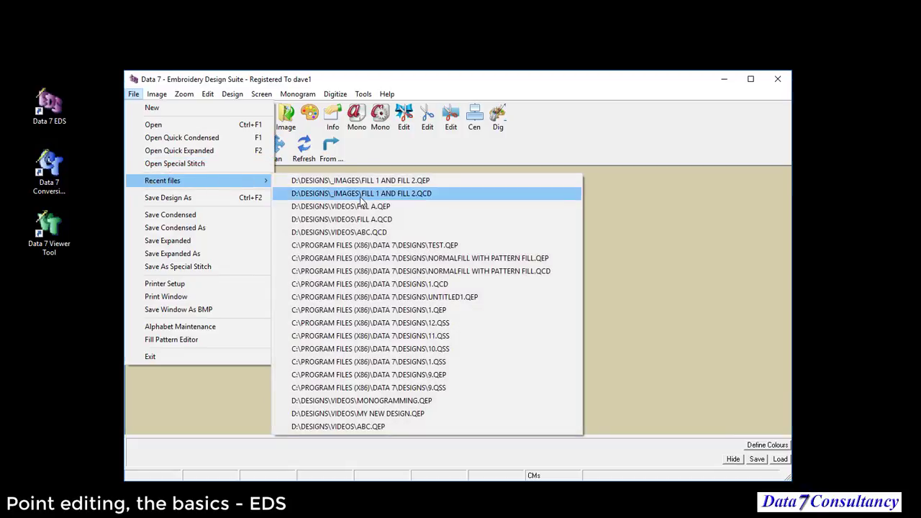
{"action": "left_click", "coordinate": [394, 237]}
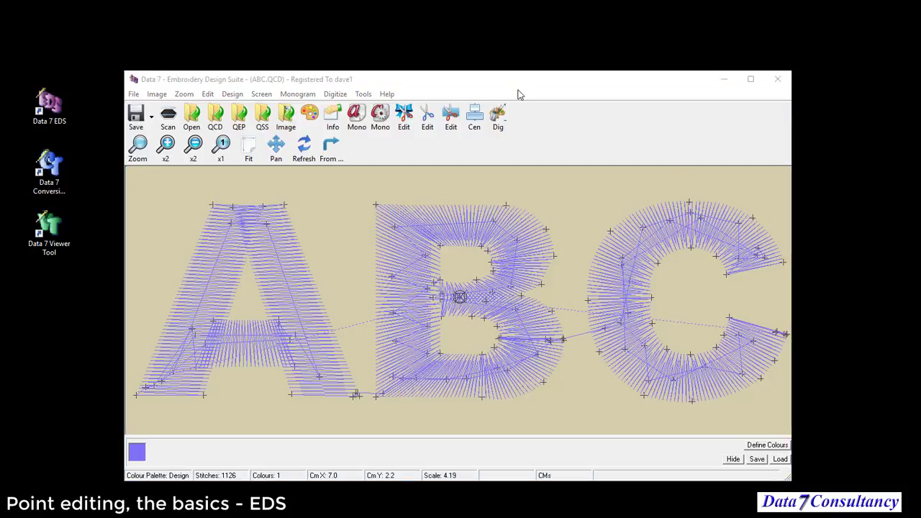
{"action": "left_click_drag", "start_coordinate": [515, 85], "coordinate": [424, 62]}
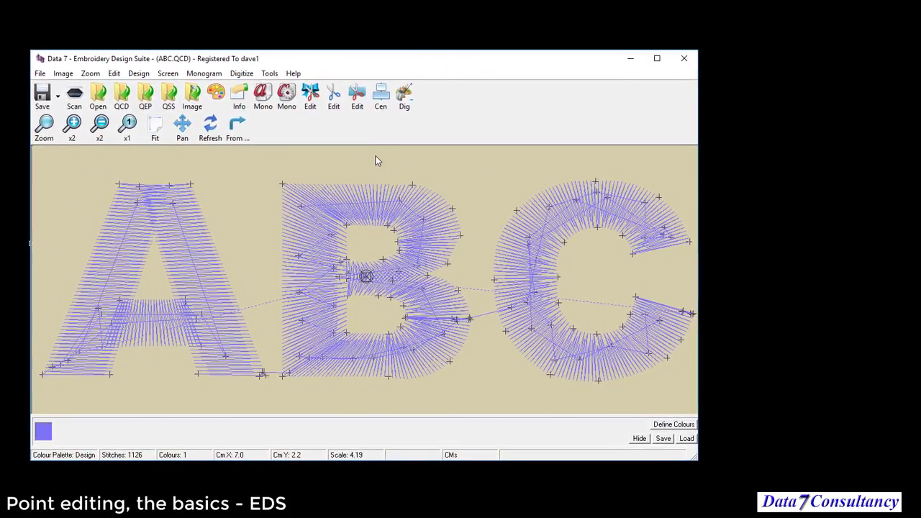
Step: Start stitch point editing on the ABC design and select the column stitch at the upper-left corner of the letter B
{"action": "left_click", "coordinate": [335, 105]}
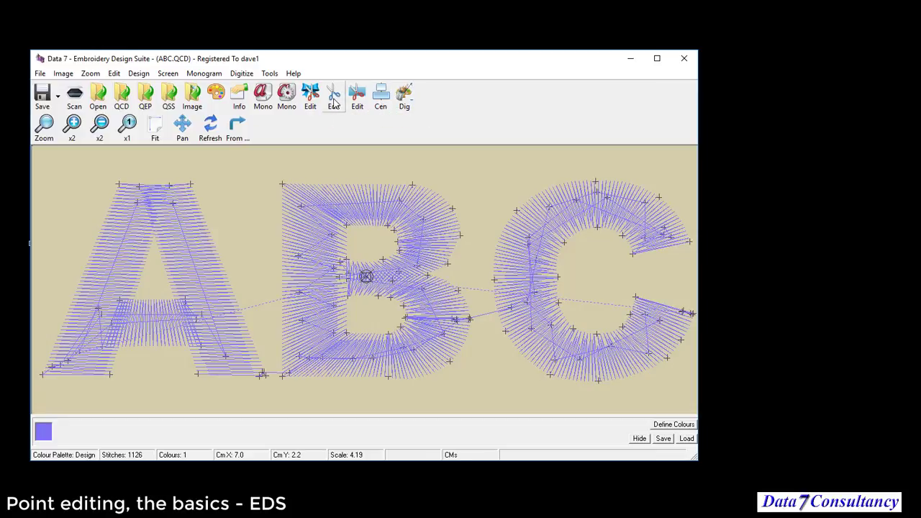
{"action": "right_click", "coordinate": [356, 161]}
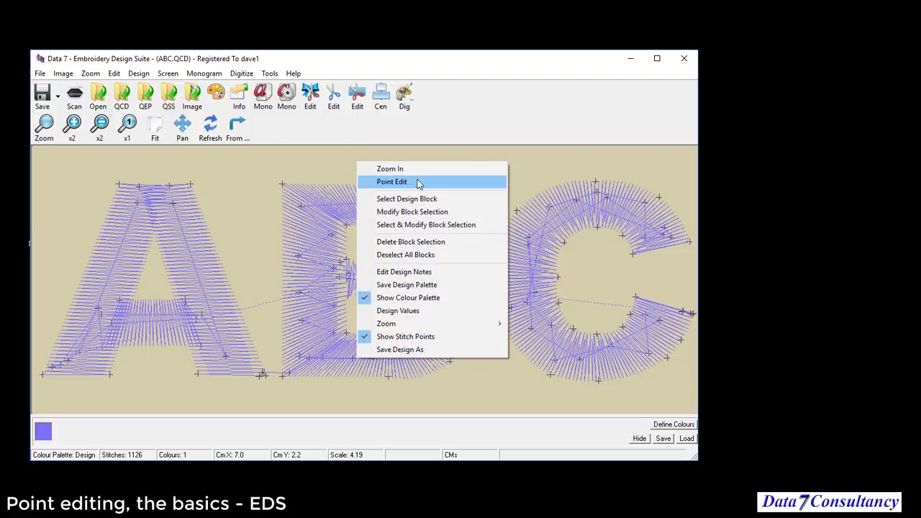
{"action": "left_click", "coordinate": [116, 73]}
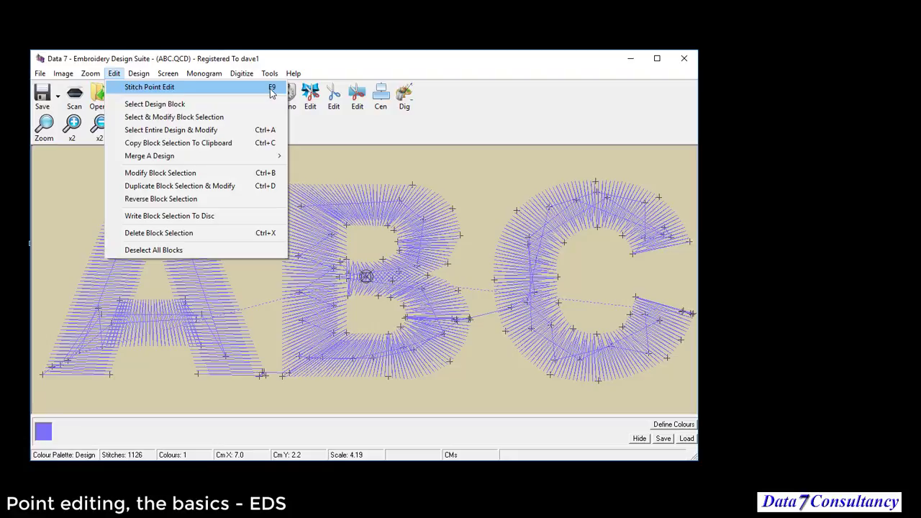
{"action": "left_click", "coordinate": [232, 90]}
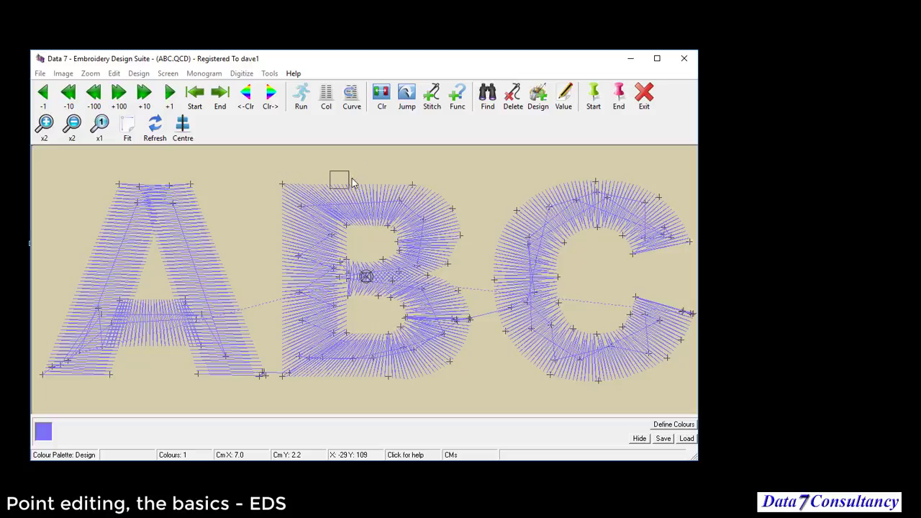
{"action": "left_click", "coordinate": [281, 185]}
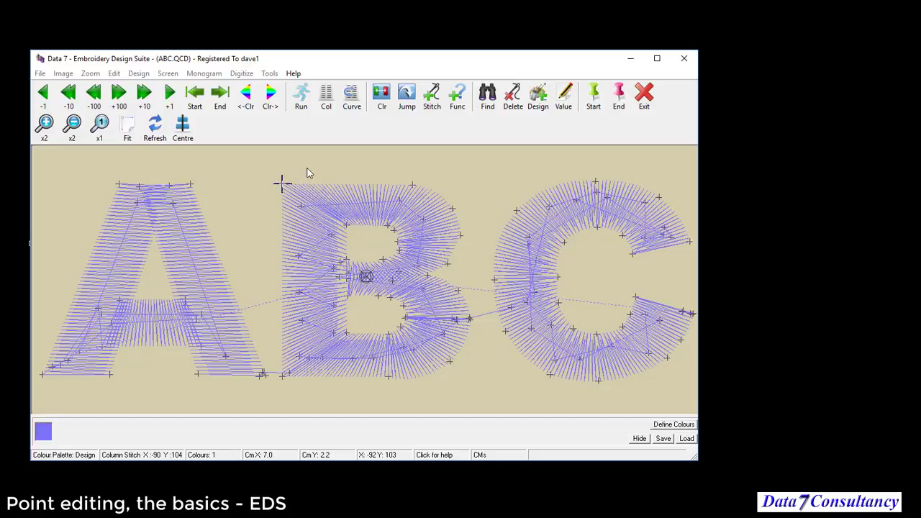
Step: Show the Point Editing Help Keys list and place it beside the main window for reference
{"action": "left_click", "coordinate": [294, 74]}
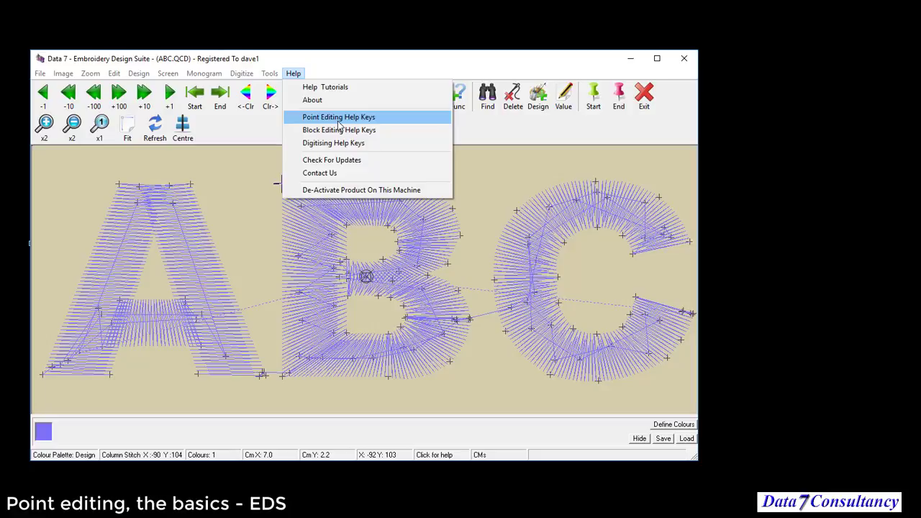
{"action": "left_click", "coordinate": [339, 120]}
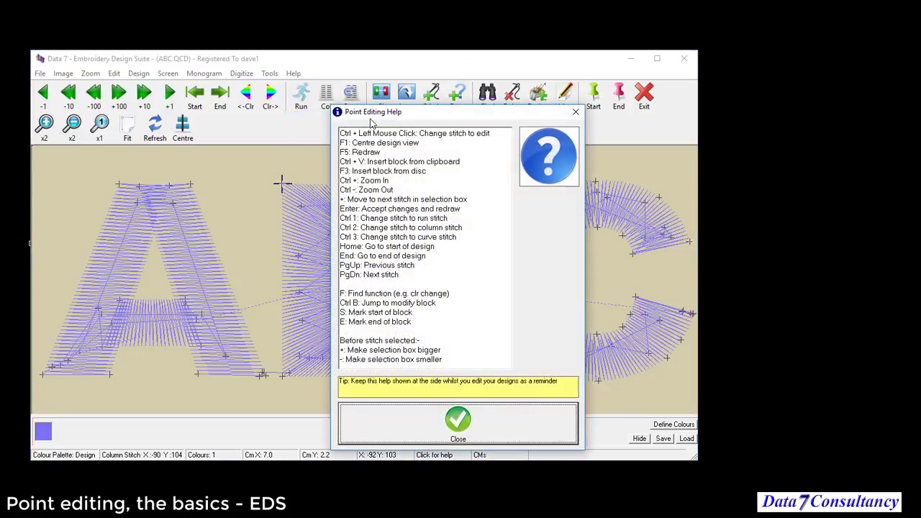
{"action": "left_click_drag", "start_coordinate": [416, 116], "coordinate": [786, 64]}
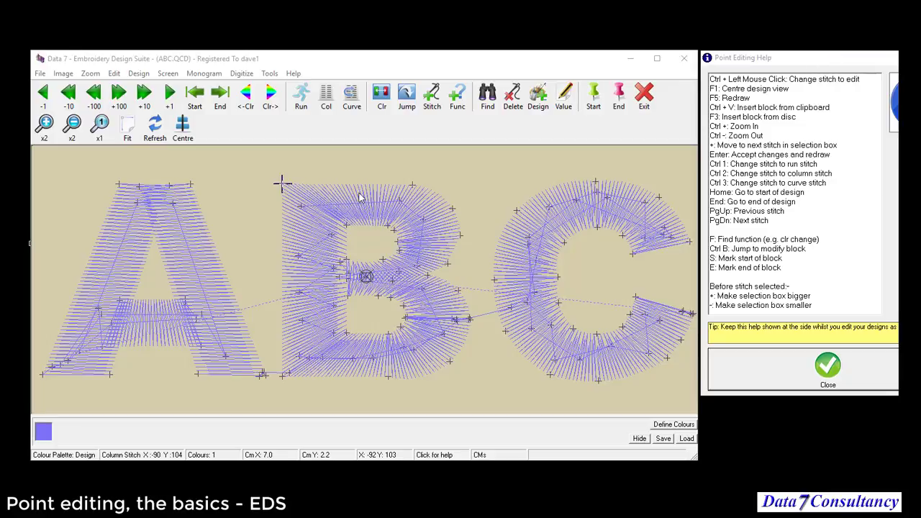
Step: Restart point editing and step forward stitch by stitch from the start of the design into the letter A
{"action": "left_click", "coordinate": [646, 101]}
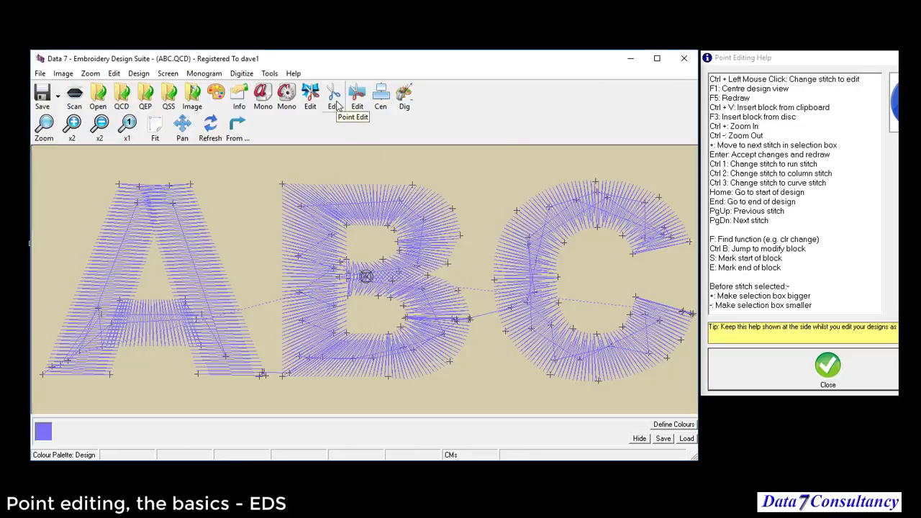
{"action": "left_click", "coordinate": [337, 104]}
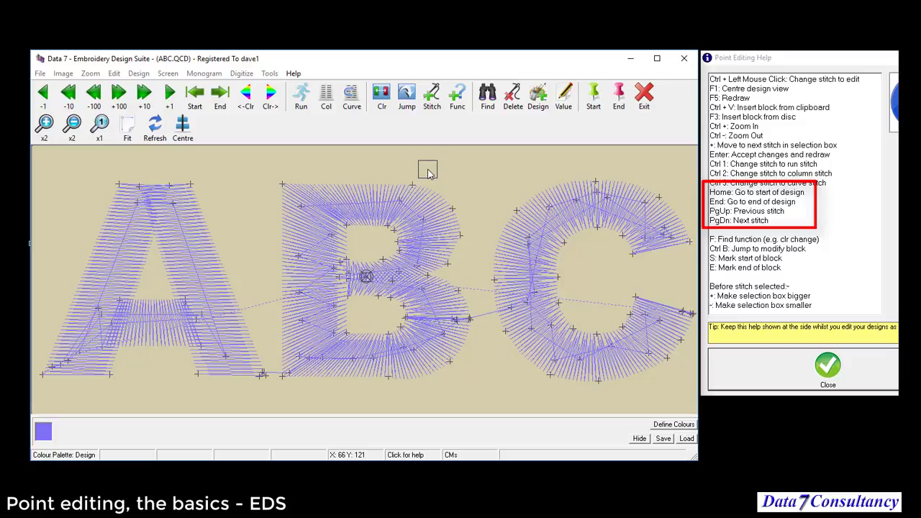
{"action": "key", "text": "Home"}
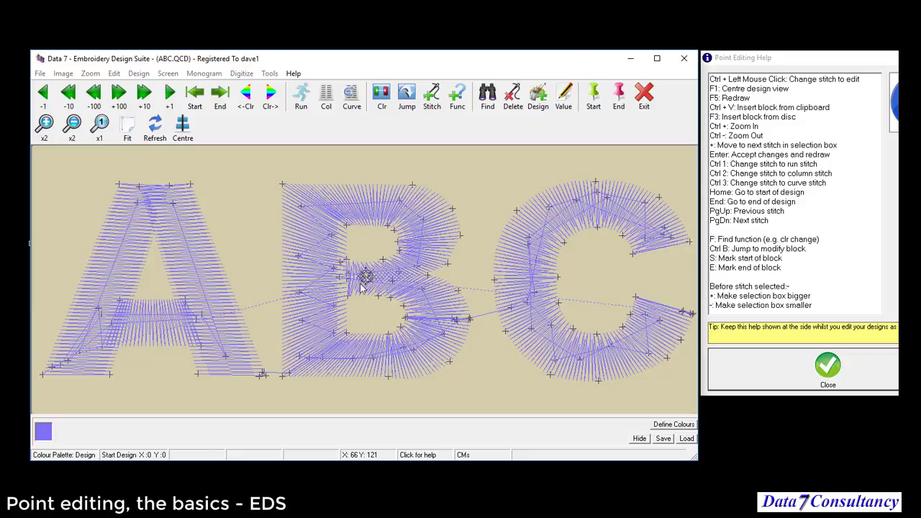
{"action": "key", "text": "Page_Down"}
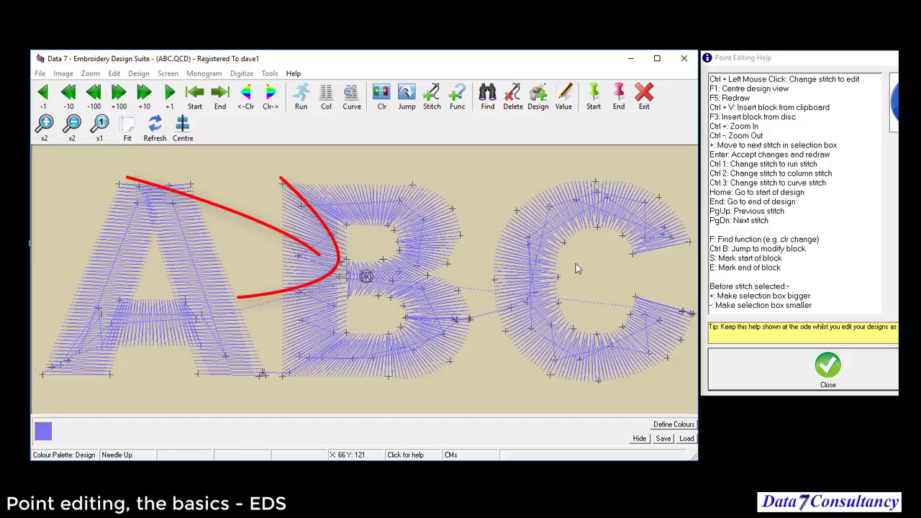
{"action": "key", "text": "Page_Down"}
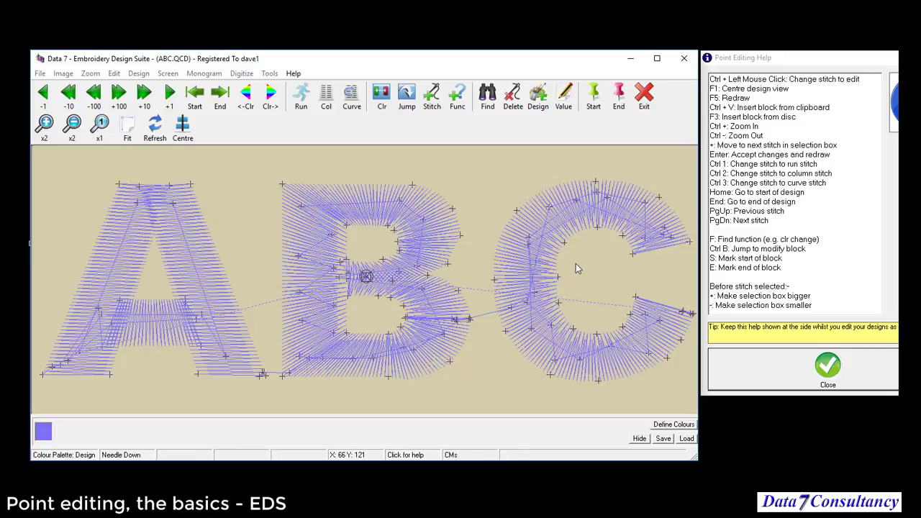
{"action": "key", "text": "Page_Down"}
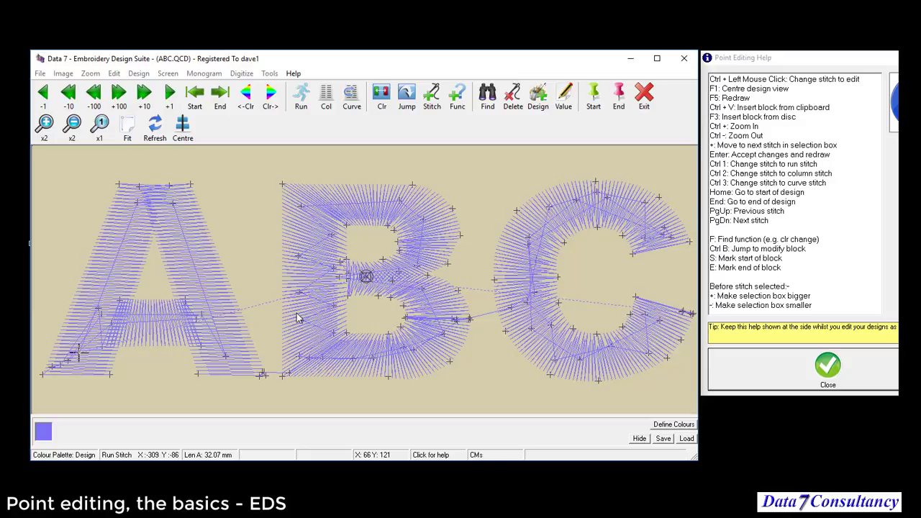
{"action": "key", "text": "Page_Down"}
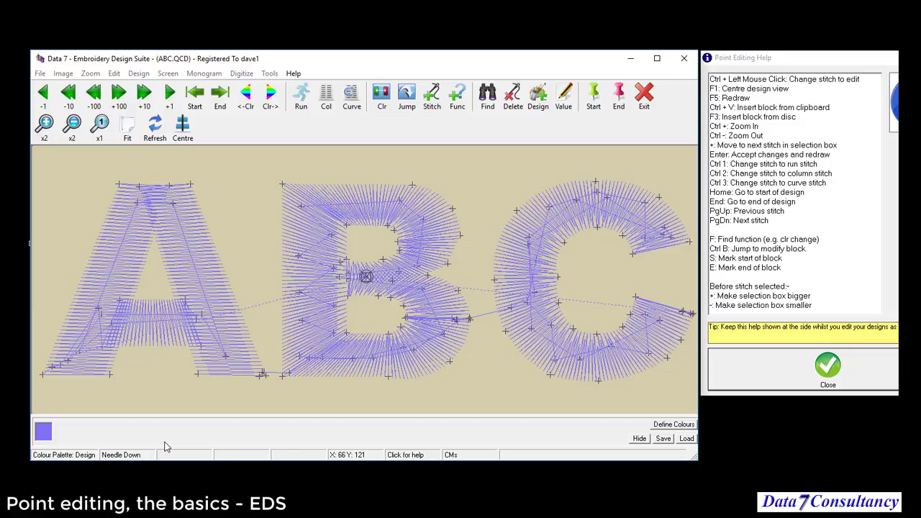
{"action": "key", "text": "Page_Down"}
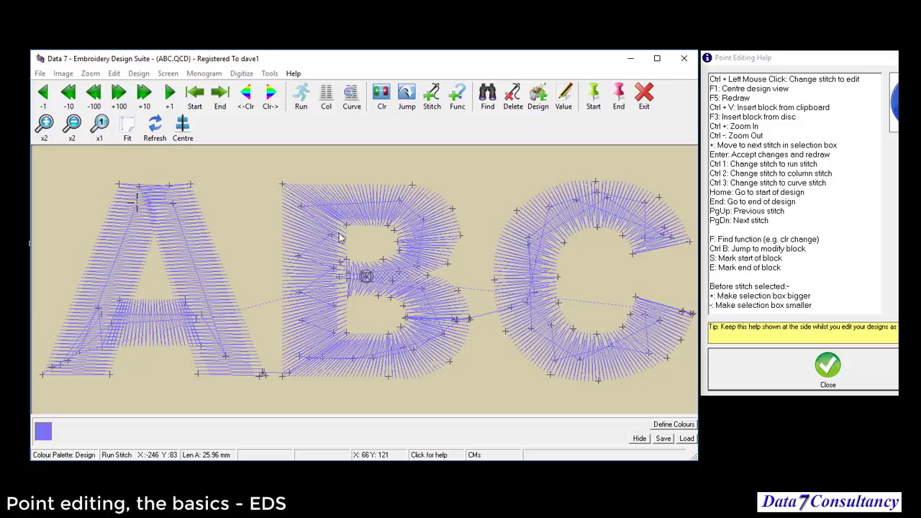
Step: Go to the end of the design, return to its start, and step through the needle functions and first run stitches
{"action": "key", "text": "End"}
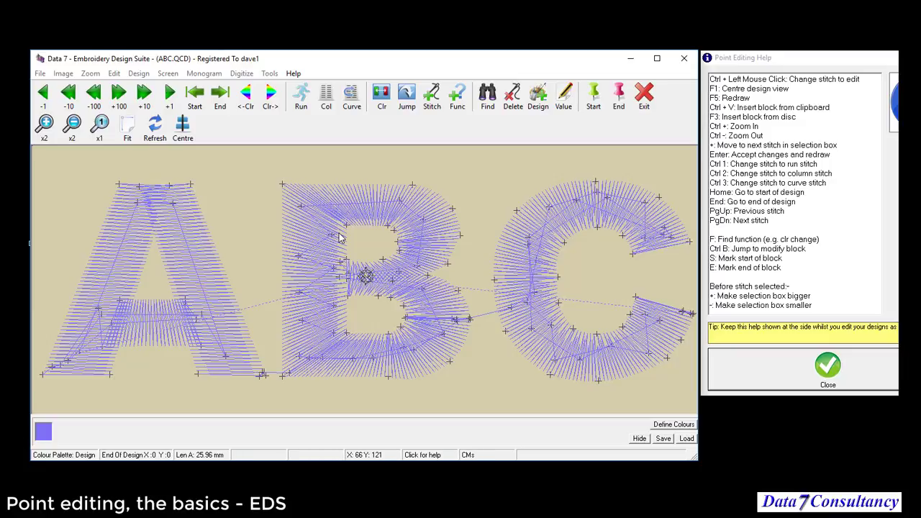
{"action": "key", "text": "Home"}
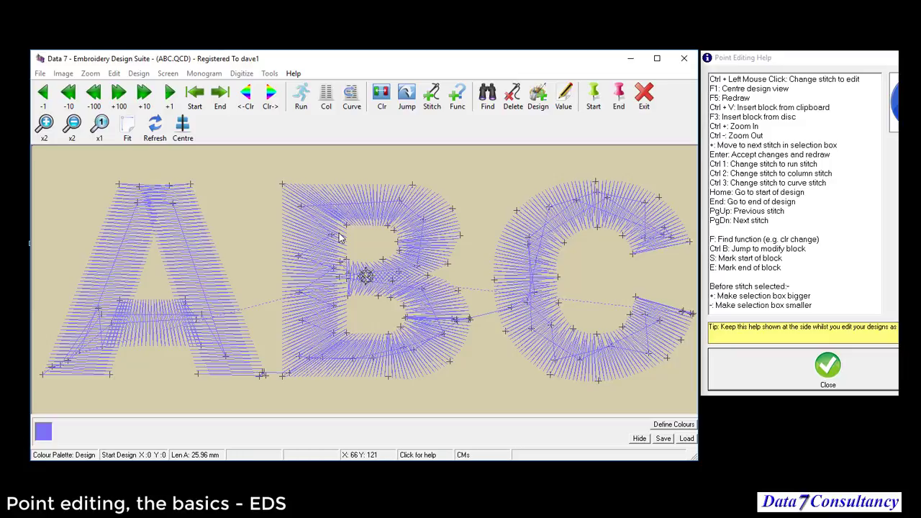
{"action": "key", "text": "Page_Down"}
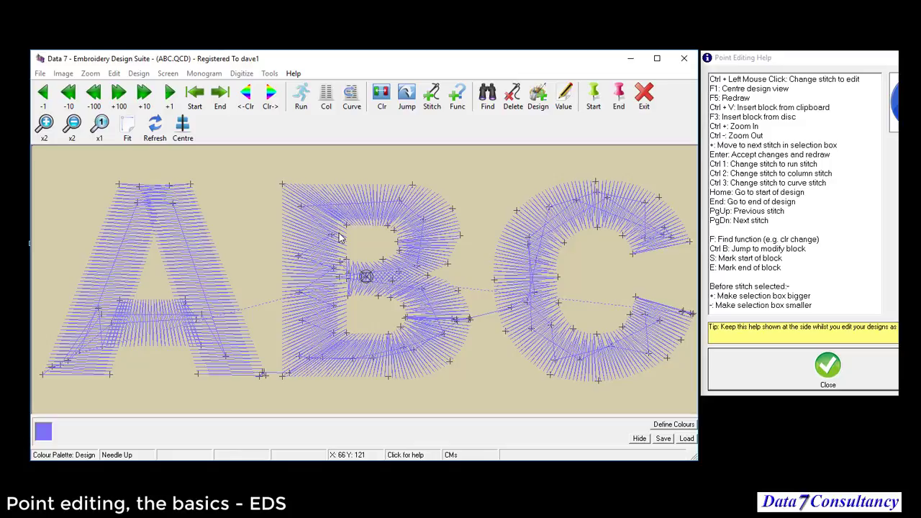
{"action": "key", "text": "Page_Down"}
{"action": "key", "text": "Page_Down"}
{"action": "key", "text": "Page_Down"}
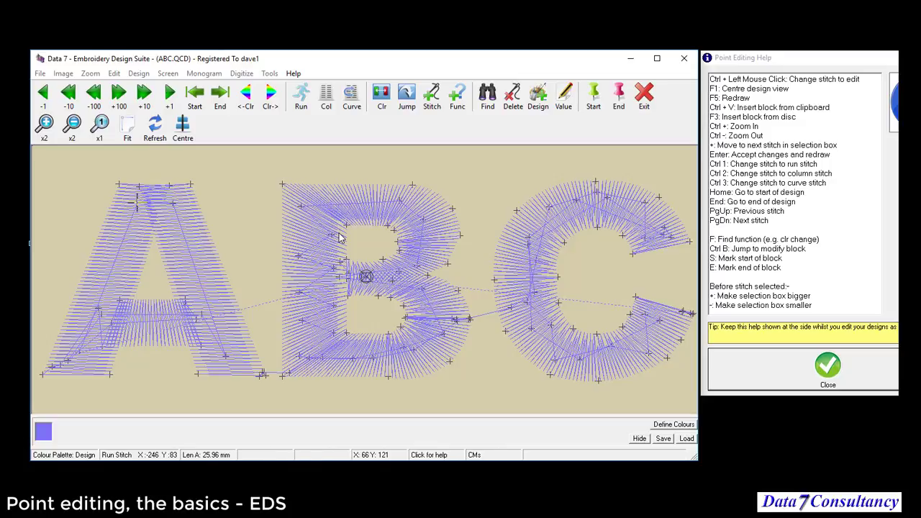
{"action": "key", "text": "Page_Down"}
{"action": "key", "text": "Page_Up"}
{"action": "key", "text": "Page_Up"}
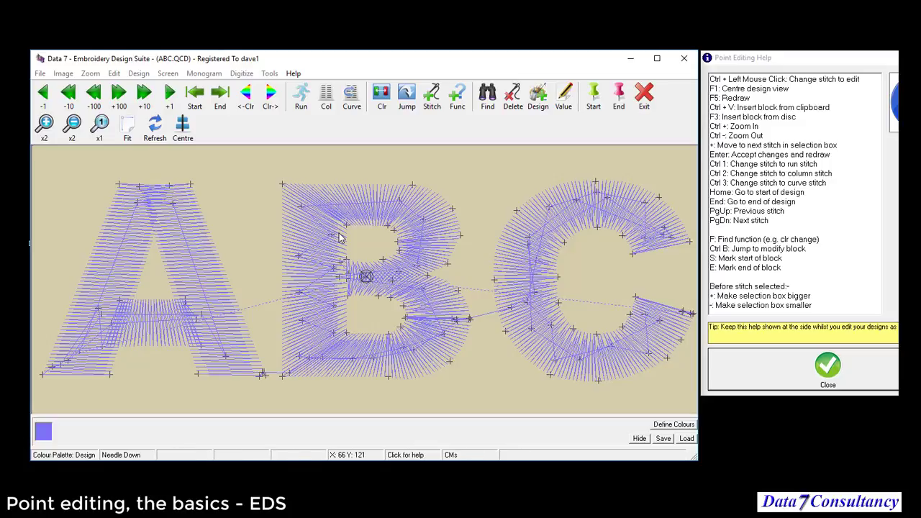
{"action": "key", "text": "Page_Down"}
{"action": "key", "text": "Page_Down"}
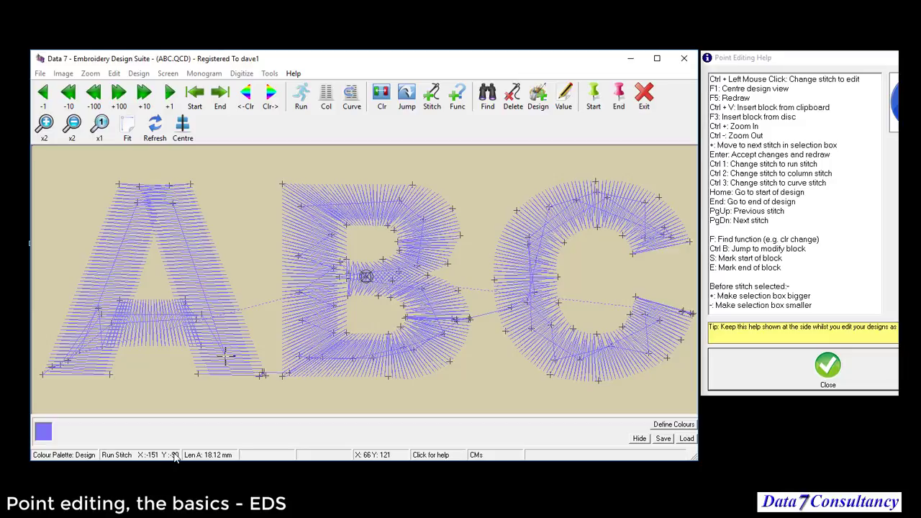
Step: Step back and forth through the stitches of the letter A to examine each one's type, coordinates and length
{"action": "key", "text": "Page_Down"}
{"action": "key", "text": "Page_Up"}
{"action": "key", "text": "Page_Down"}
{"action": "key", "text": "Page_Down"}
{"action": "key", "text": "Page_Down"}
{"action": "key", "text": "Page_Up"}
{"action": "key", "text": "Page_Up"}
{"action": "key", "text": "Page_Down"}
{"action": "key", "text": "Page_Down"}
{"action": "key", "text": "Page_Down"}
{"action": "key", "text": "Page_Down"}
{"action": "key", "text": "Page_Down"}
{"action": "key", "text": "Page_Up"}
{"action": "key", "text": "Page_Up"}
{"action": "key", "text": "Page_Up"}
{"action": "key", "text": "Page_Up"}
{"action": "key", "text": "Page_Up"}
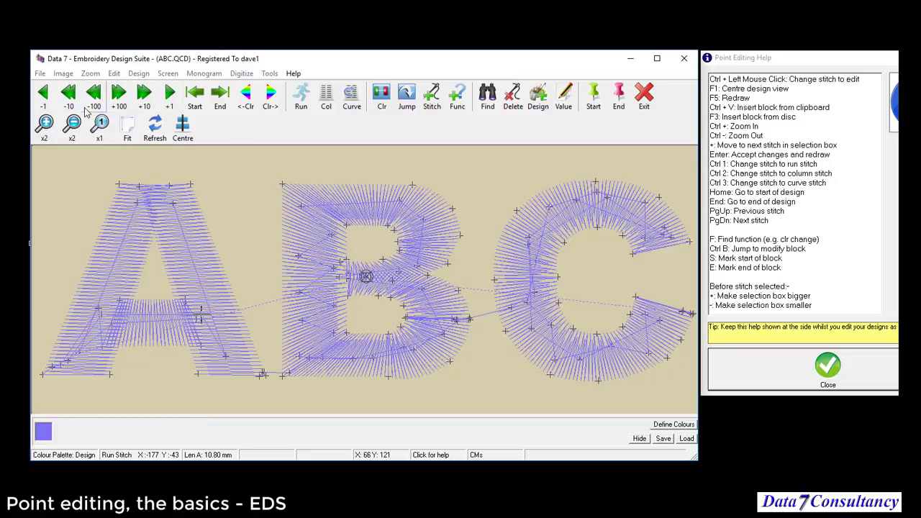
Step: Advance through the design in jumps of 1, 10 and 100 stitches, and go to its start and end
{"action": "left_click", "coordinate": [171, 103]}
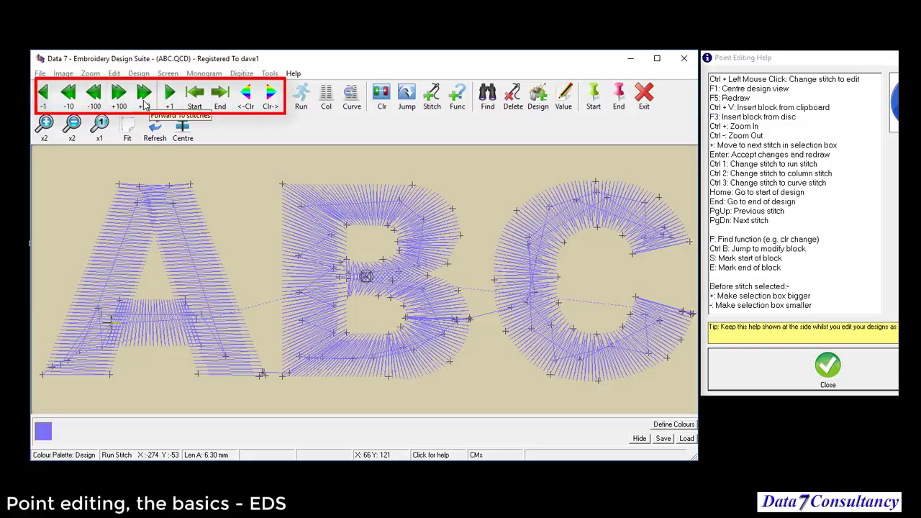
{"action": "left_click", "coordinate": [144, 106]}
{"action": "left_click", "coordinate": [144, 106]}
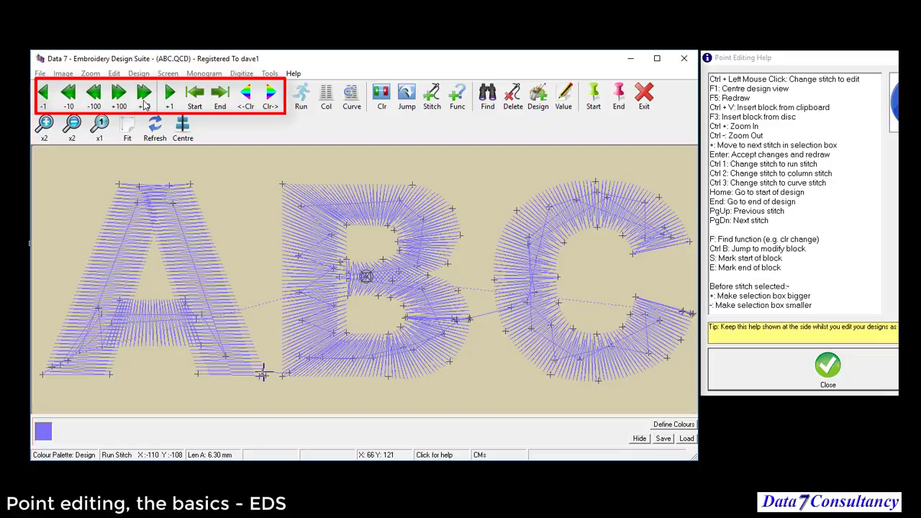
{"action": "left_click", "coordinate": [119, 103]}
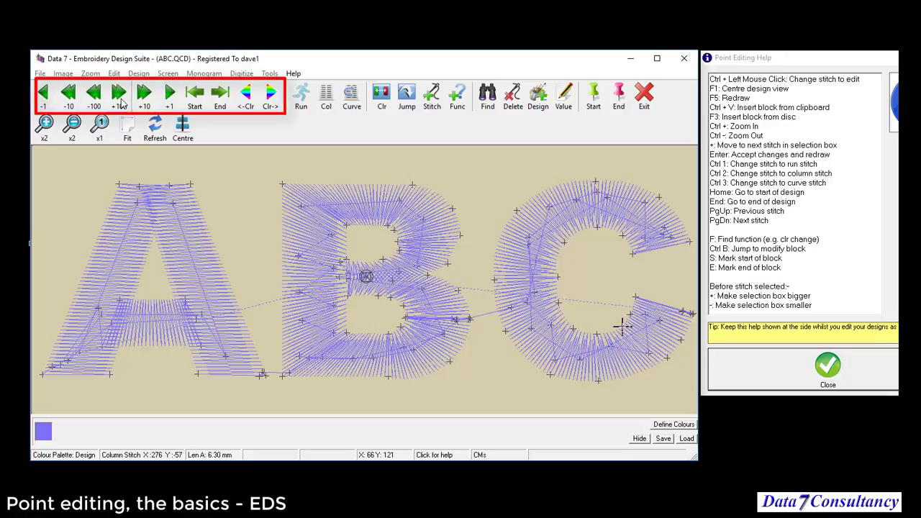
{"action": "left_click", "coordinate": [120, 103]}
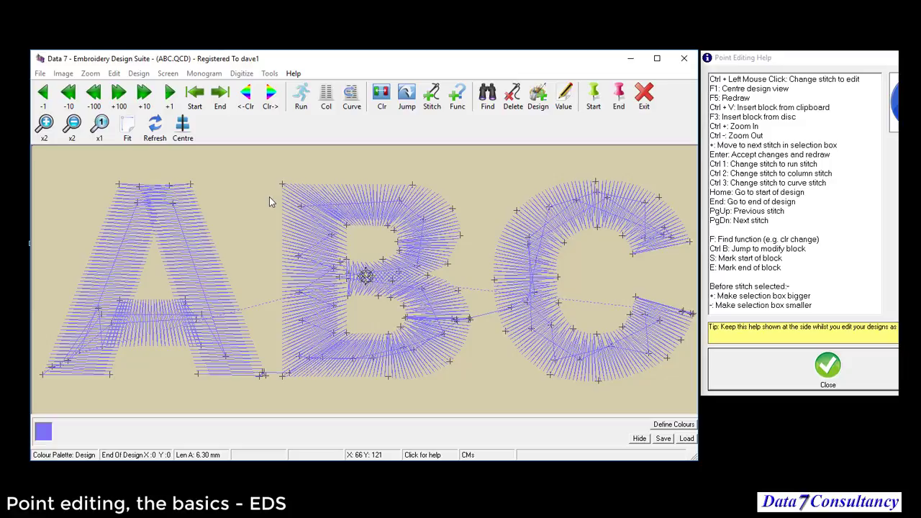
{"action": "left_click", "coordinate": [195, 95]}
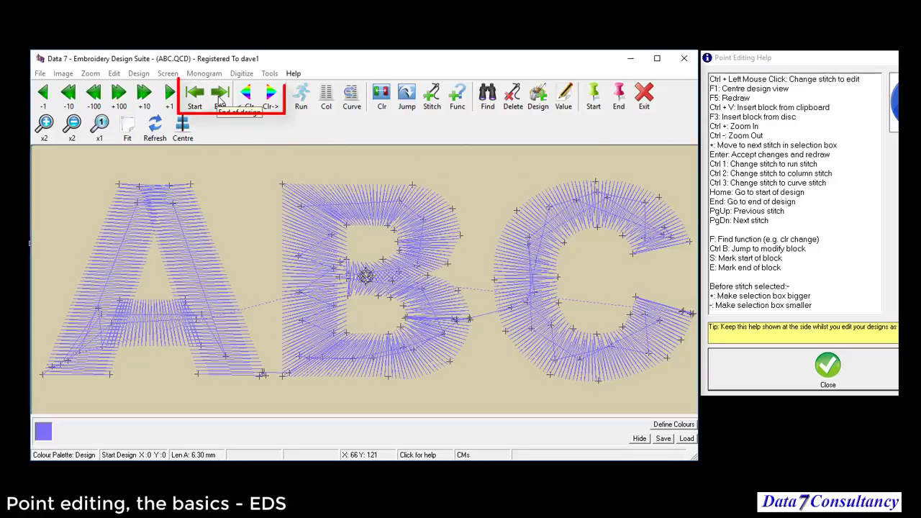
{"action": "left_click", "coordinate": [221, 97]}
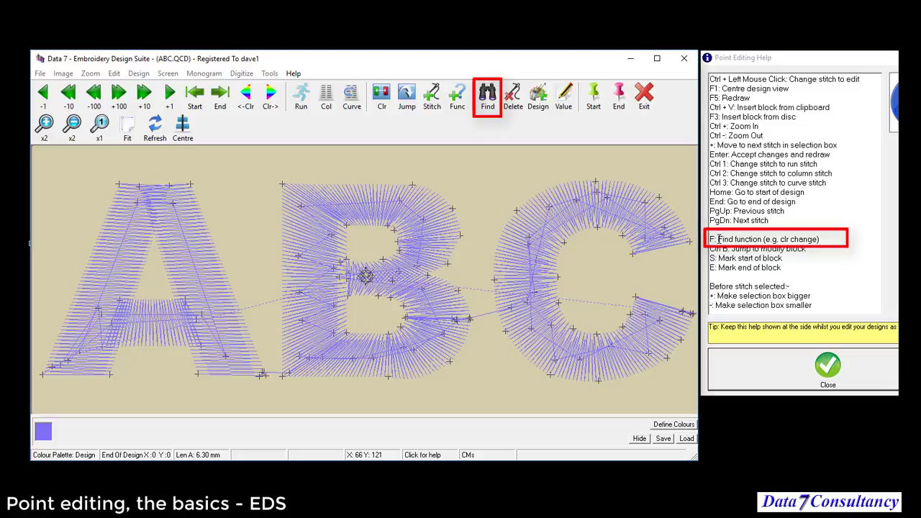
Step: Search the design for a run stitch using the Find function
{"action": "left_click", "coordinate": [488, 100]}
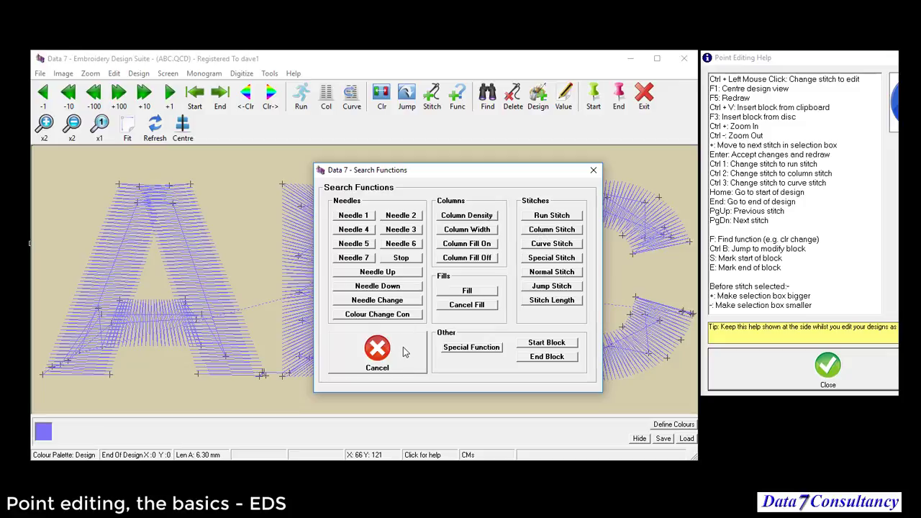
{"action": "left_click", "coordinate": [549, 216]}
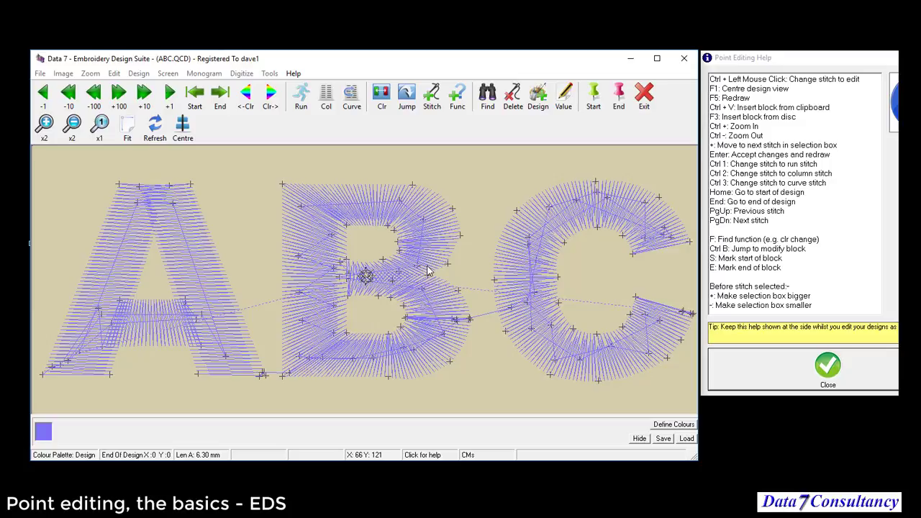
Step: Return to the start of the design and find the next run stitch in the letter A
{"action": "key", "text": "Home"}
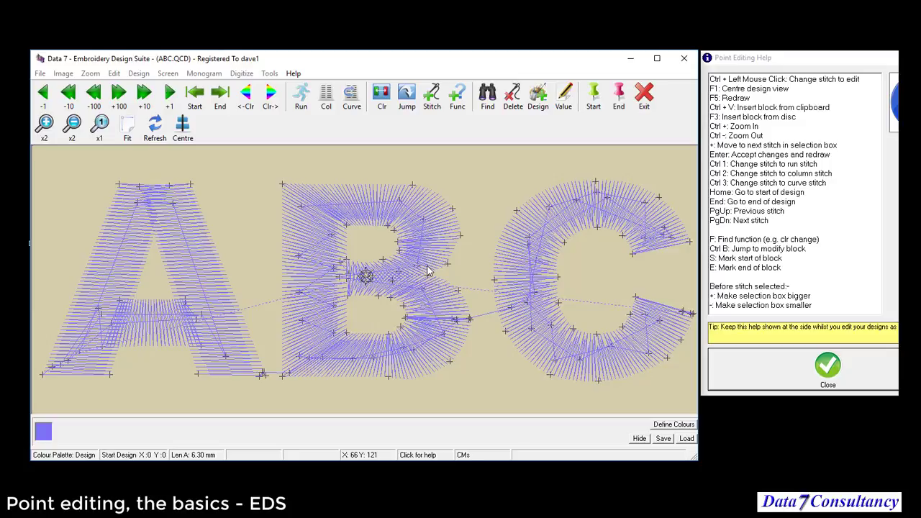
{"action": "left_click", "coordinate": [487, 101]}
{"action": "left_click", "coordinate": [537, 215]}
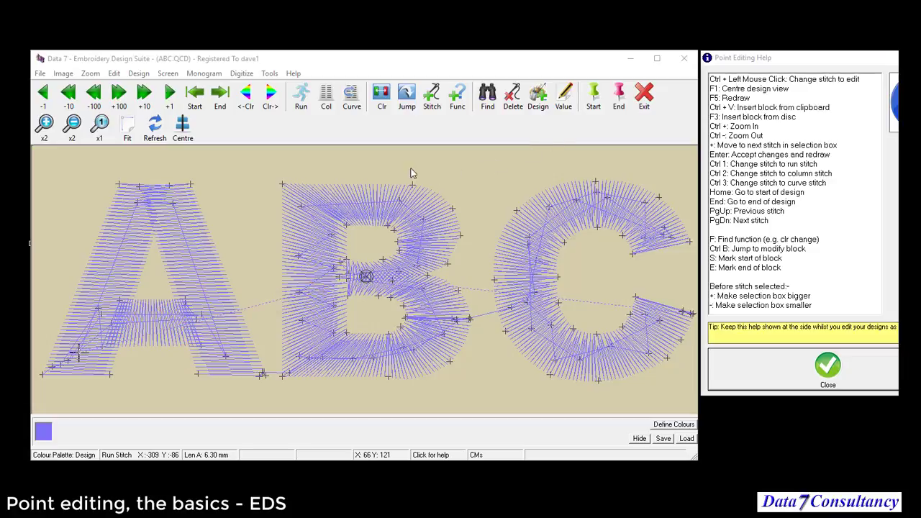
{"action": "left_click", "coordinate": [392, 63]}
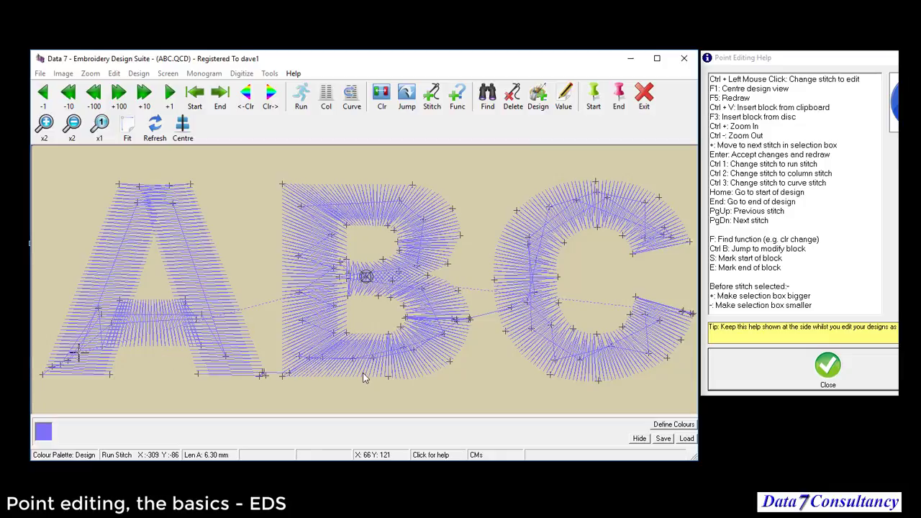
Step: Advance stitch by stitch through the letter A to its crossbar, and go back to the column stitch at its upper-left corner
{"action": "key", "text": "Page_Down"}
{"action": "key", "text": "Page_Down"}
{"action": "key", "text": "Page_Down"}
{"action": "key", "text": "Page_Down"}
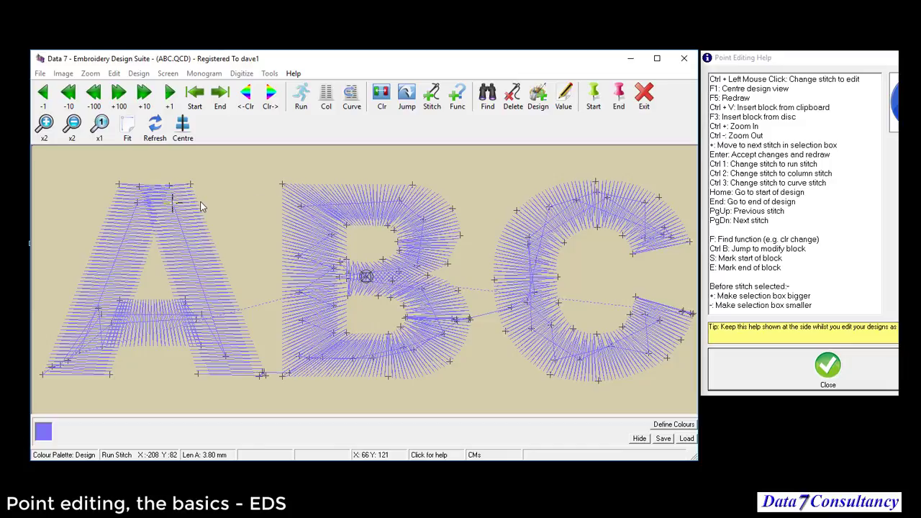
{"action": "key", "text": "Page_Down"}
{"action": "key", "text": "Page_Down"}
{"action": "key", "text": "Page_Down"}
{"action": "key", "text": "Page_Down"}
{"action": "key", "text": "Page_Down"}
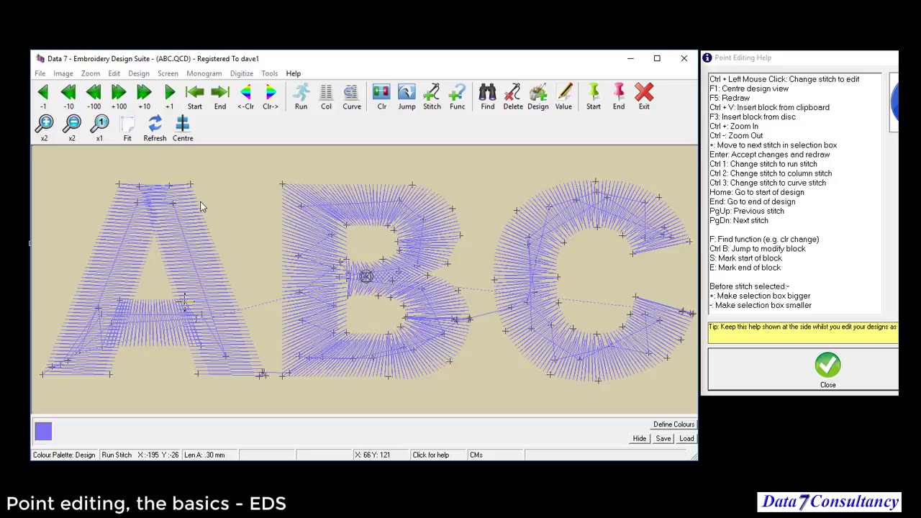
{"action": "key", "text": "Page_Up"}
{"action": "key", "text": "Page_Up"}
{"action": "key", "text": "Page_Up"}
{"action": "key", "text": "Page_Up"}
{"action": "key", "text": "Page_Up"}
{"action": "key", "text": "Page_Up"}
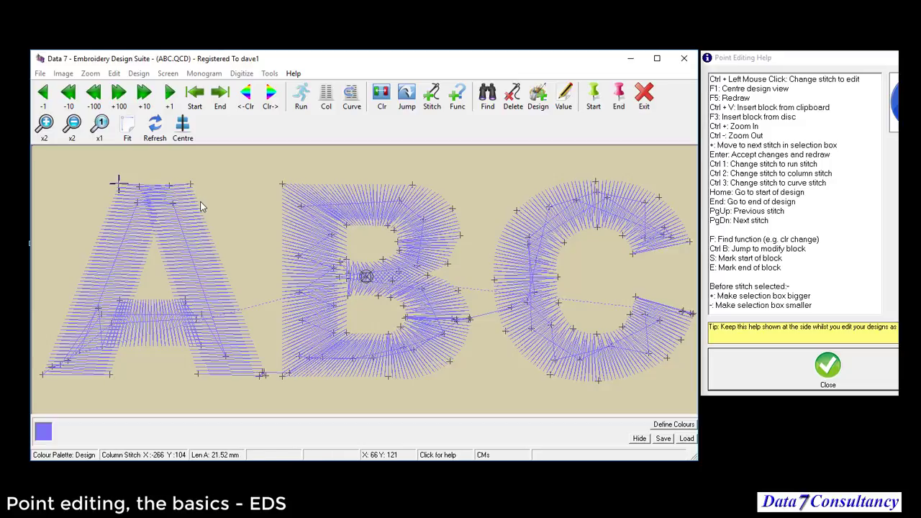
Step: Step forward through the rest of the letter A to the run stitch at the lower-left corner of the B
{"action": "key", "text": "Page_Down"}
{"action": "key", "text": "Page_Down"}
{"action": "key", "text": "Page_Down"}
{"action": "key", "text": "Page_Down"}
{"action": "key", "text": "Page_Down"}
{"action": "key", "text": "Page_Down"}
{"action": "key", "text": "Page_Down"}
{"action": "key", "text": "Page_Down"}
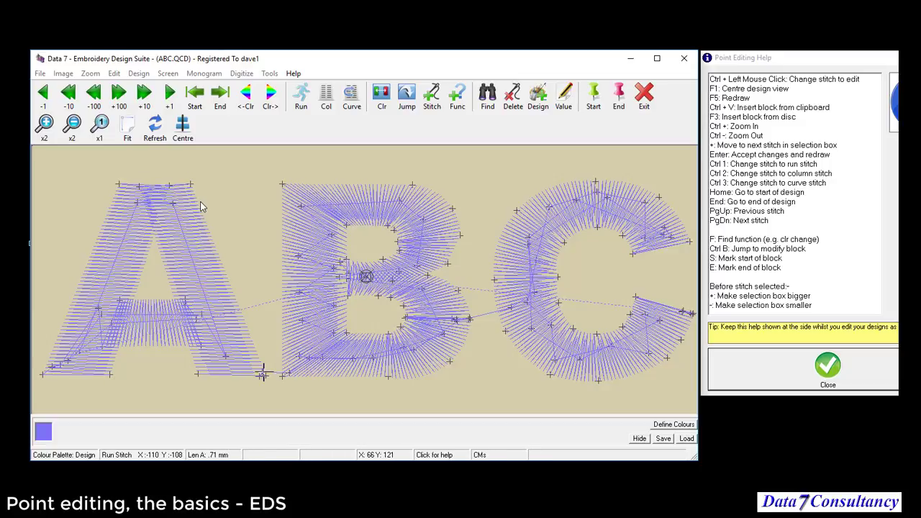
{"action": "key", "text": "Page_Down"}
{"action": "key", "text": "Page_Down"}
{"action": "key", "text": "Page_Down"}
{"action": "key", "text": "Page_Down"}
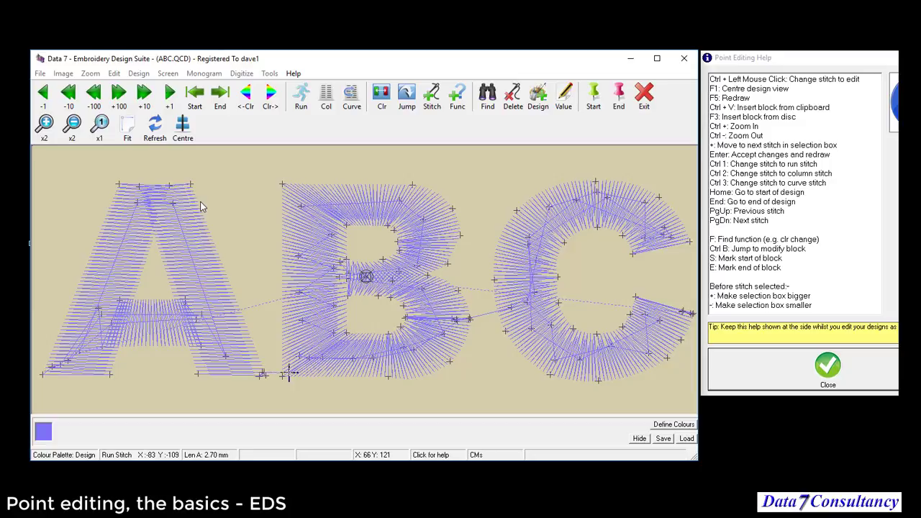
Step: Exit point editing and restart it with the column stitch at the upper-left corner of the B selected
{"action": "left_click", "coordinate": [644, 99]}
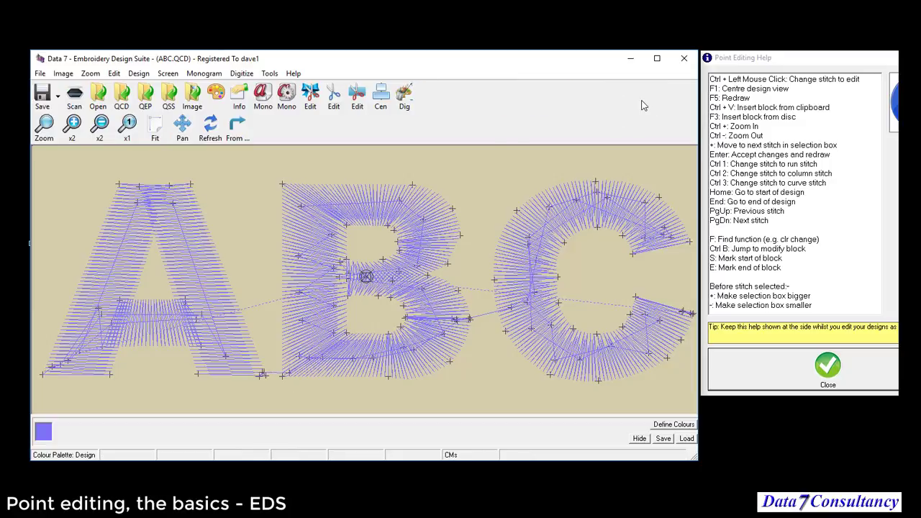
{"action": "left_click", "coordinate": [334, 101]}
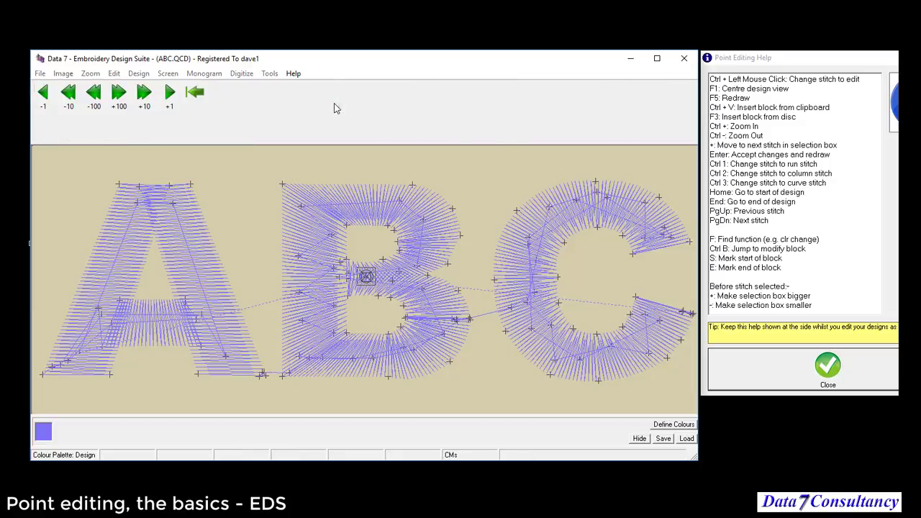
{"action": "left_click", "coordinate": [282, 183]}
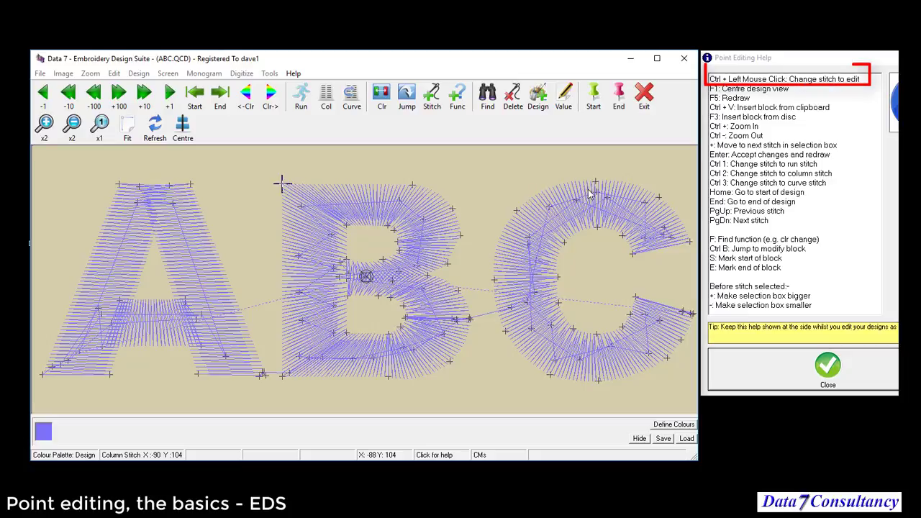
Step: Switch the stitch being edited between points along the upper edges of the B, A and C
{"action": "left_click", "coordinate": [413, 186], "text": "ctrl"}
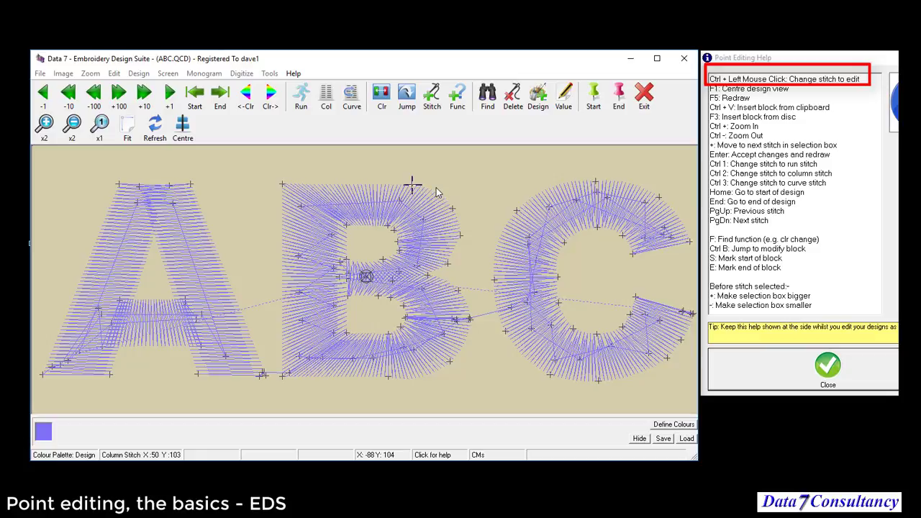
{"action": "left_click", "coordinate": [192, 185], "text": "ctrl"}
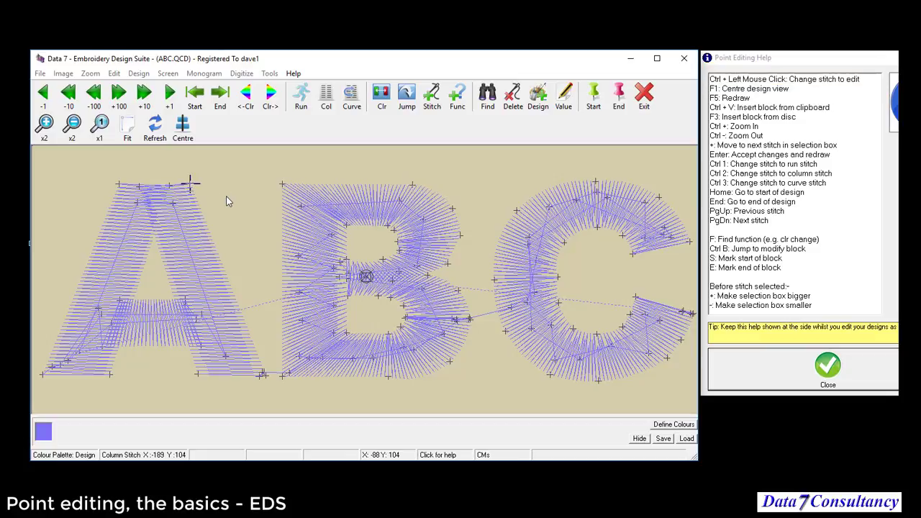
{"action": "left_click", "coordinate": [413, 186], "text": "ctrl"}
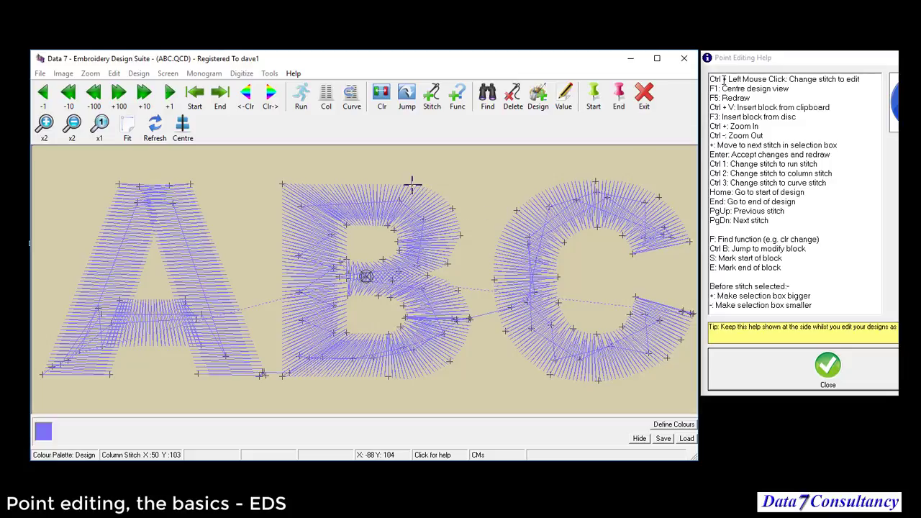
{"action": "left_click_drag", "start_coordinate": [862, 79], "coordinate": [710, 79]}
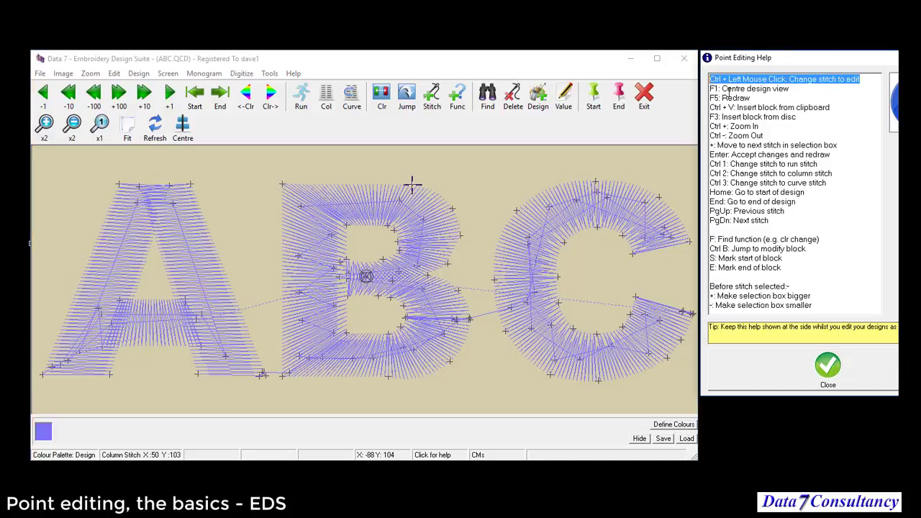
{"action": "left_click", "coordinate": [789, 107]}
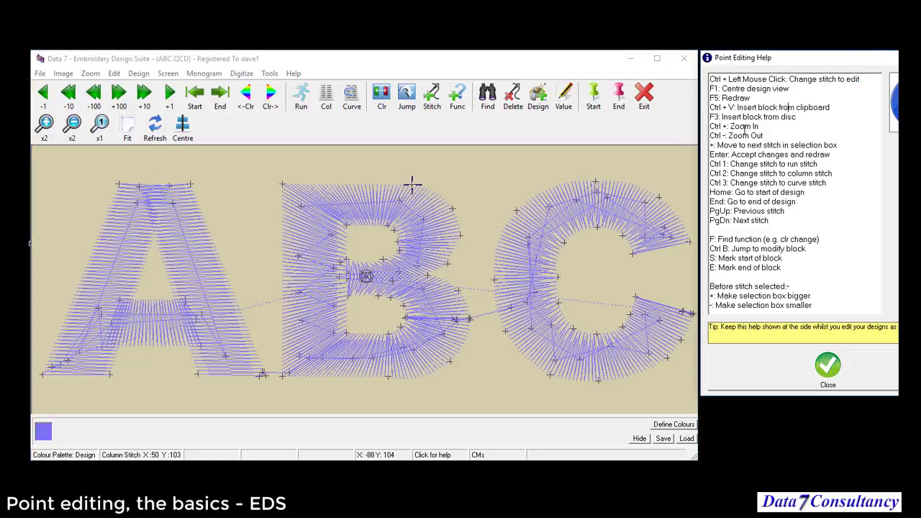
{"action": "left_click", "coordinate": [596, 185]}
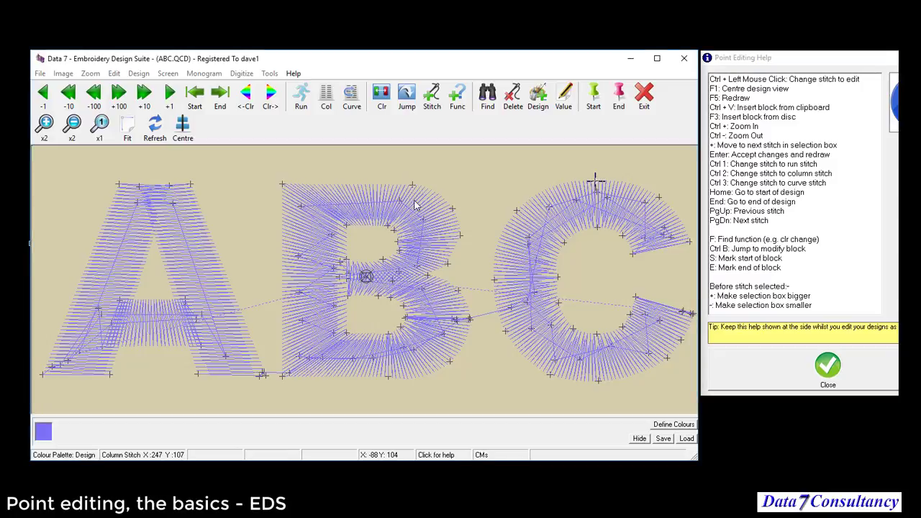
Step: Move the column stitch at the B's upper-left corner outward to X -124, Y 118 and redraw the design
{"action": "left_click", "coordinate": [283, 185]}
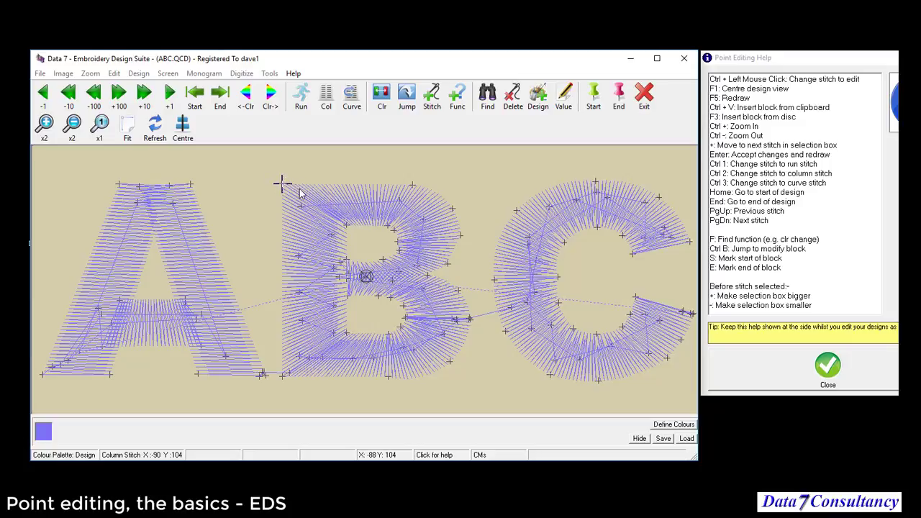
{"action": "key", "text": "Up"}
{"action": "key", "text": "Up"}
{"action": "key", "text": "Up"}
{"action": "key", "text": "Up"}
{"action": "key", "text": "Up"}
{"action": "key", "text": "Up"}
{"action": "key", "text": "Up"}
{"action": "key", "text": "Up"}
{"action": "key", "text": "Up"}
{"action": "key", "text": "Up"}
{"action": "key", "text": "Up"}
{"action": "key", "text": "Up"}
{"action": "key", "text": "Up"}
{"action": "key", "text": "Up"}
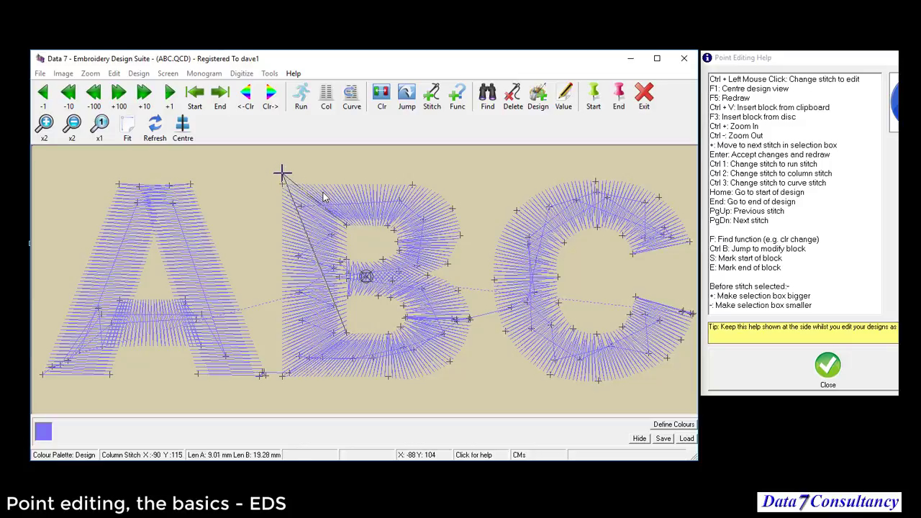
{"action": "key", "text": "Left"}
{"action": "key", "text": "Left"}
{"action": "key", "text": "Left"}
{"action": "key", "text": "Left"}
{"action": "key", "text": "Left"}
{"action": "key", "text": "Left"}
{"action": "key", "text": "Left"}
{"action": "key", "text": "Left"}
{"action": "key", "text": "Left"}
{"action": "key", "text": "Left"}
{"action": "key", "text": "Left"}
{"action": "key", "text": "Left"}
{"action": "key", "text": "Left"}
{"action": "key", "text": "Left"}
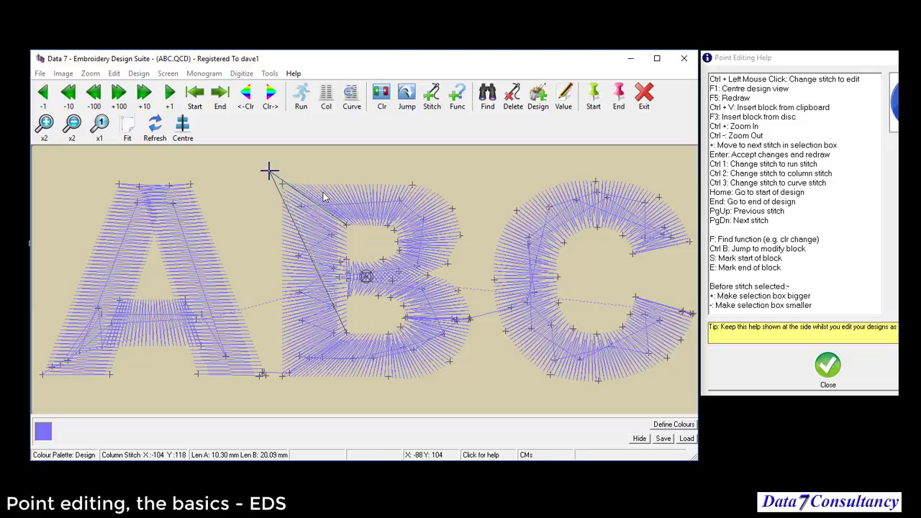
{"action": "mouse_move", "coordinate": [269, 172]}
{"action": "left_mouse_down"}
{"action": "mouse_move", "coordinate": [254, 206]}
{"action": "mouse_move", "coordinate": [251, 171]}
{"action": "left_mouse_up"}
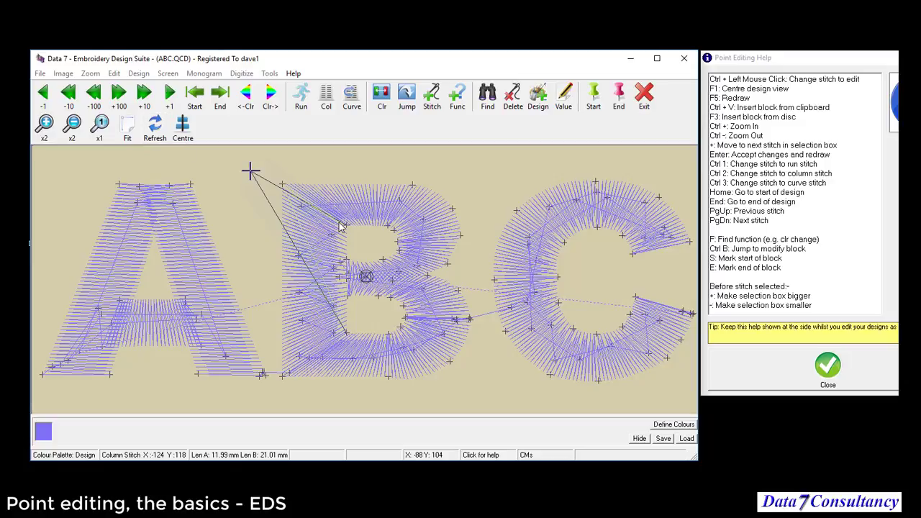
{"action": "key", "text": "Return"}
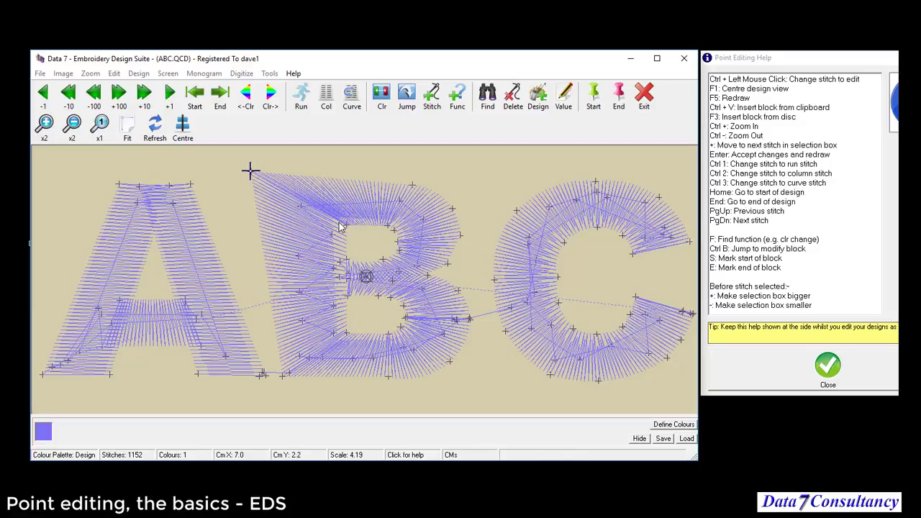
Step: Move the B's stretched upper-left corner stitch back in line with the letter's left edge and redraw the design
{"action": "left_click_drag", "start_coordinate": [251, 171], "coordinate": [288, 184]}
{"action": "key", "text": "Return"}
{"action": "key", "text": "Return"}
{"action": "key", "text": "Return"}
{"action": "key", "text": "Return"}
{"action": "key", "text": "Return"}
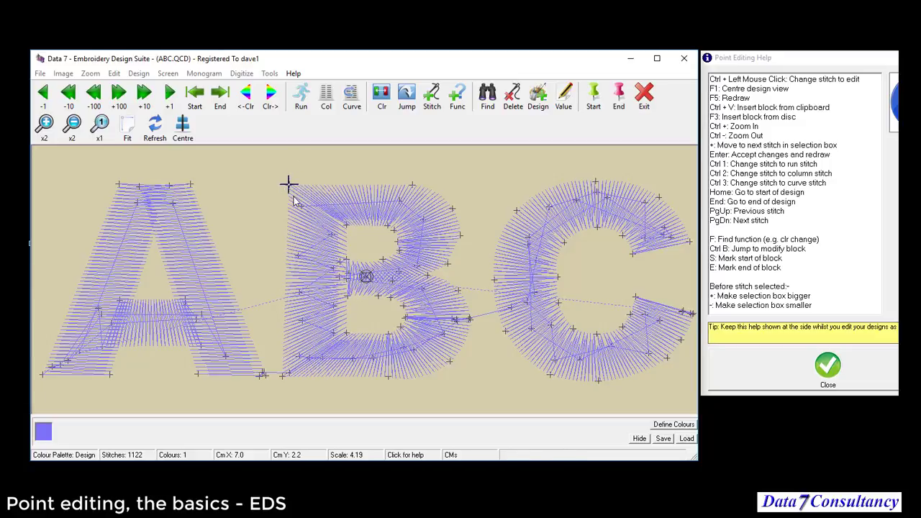
{"action": "left_click", "coordinate": [286, 184]}
{"action": "key", "text": "Return"}
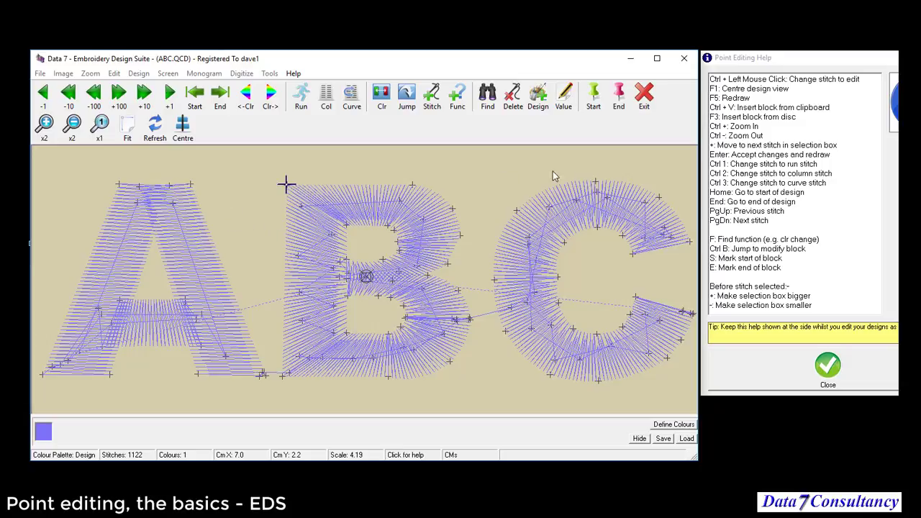
Step: Move the curve stitch on the C's upper-left outline outward, up and to the left, and redraw the design
{"action": "left_click", "coordinate": [517, 211], "text": "ctrl"}
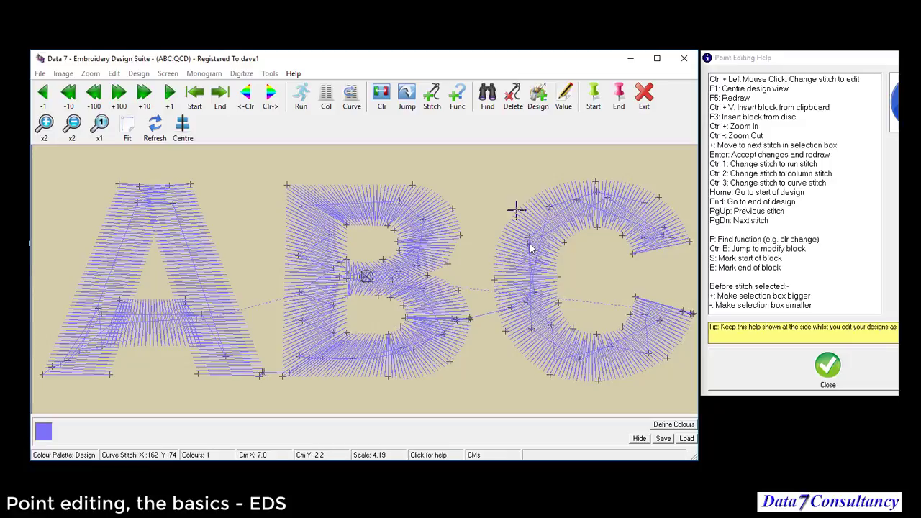
{"action": "left_click_drag", "start_coordinate": [525, 221], "coordinate": [493, 191]}
{"action": "key", "text": "Return"}
{"action": "key", "text": "Return"}
{"action": "key", "text": "Return"}
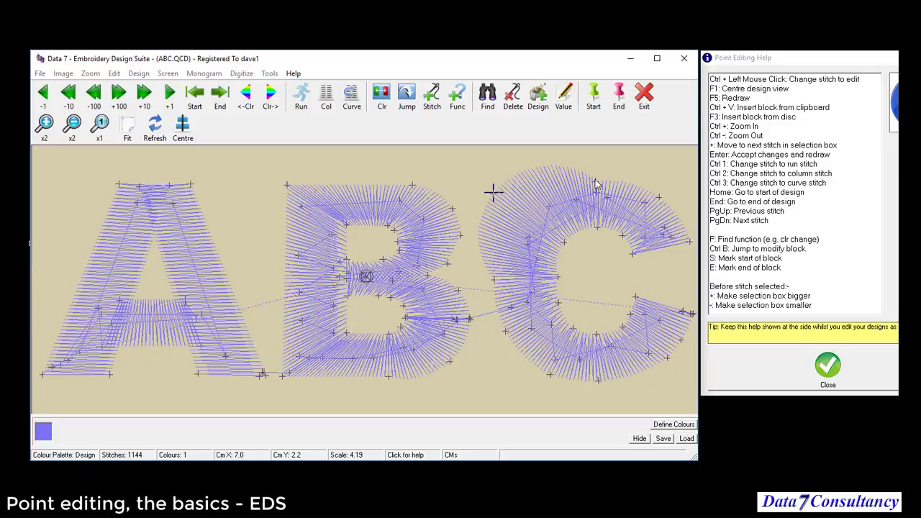
Step: Move the C's displaced curve stitch gradually back to the letter's rounded outline at X 167, Y 84, redrawing the design
{"action": "left_click", "coordinate": [500, 194], "text": "ctrl"}
{"action": "left_click", "coordinate": [504, 198]}
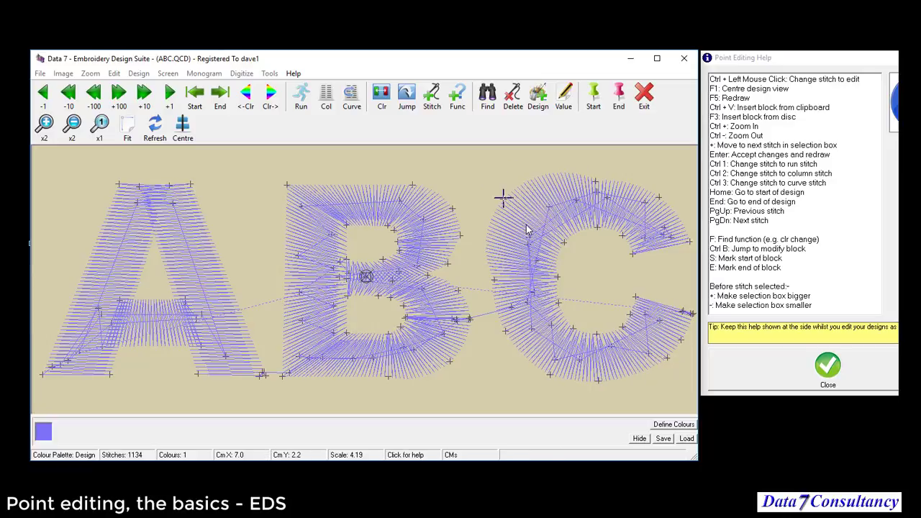
{"action": "left_click", "coordinate": [507, 200]}
{"action": "left_click", "coordinate": [531, 222]}
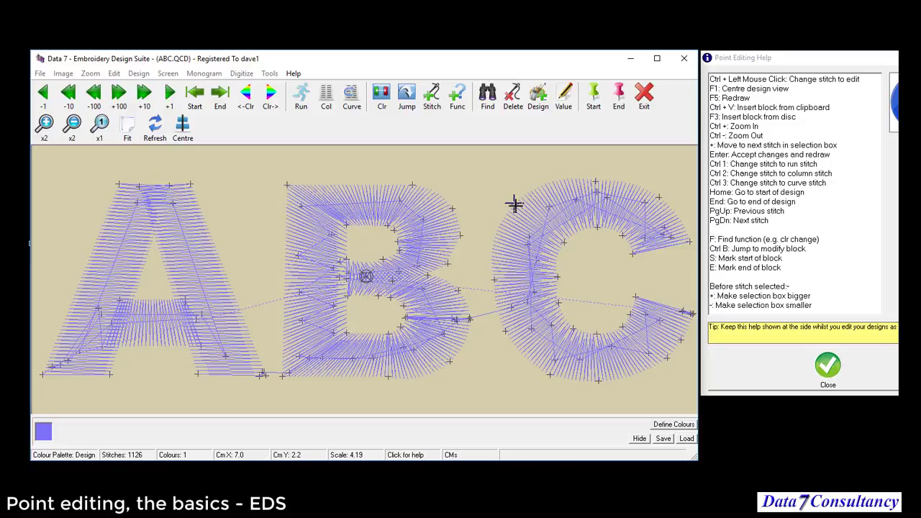
{"action": "left_click", "coordinate": [515, 205], "text": "ctrl"}
{"action": "key", "text": "Return"}
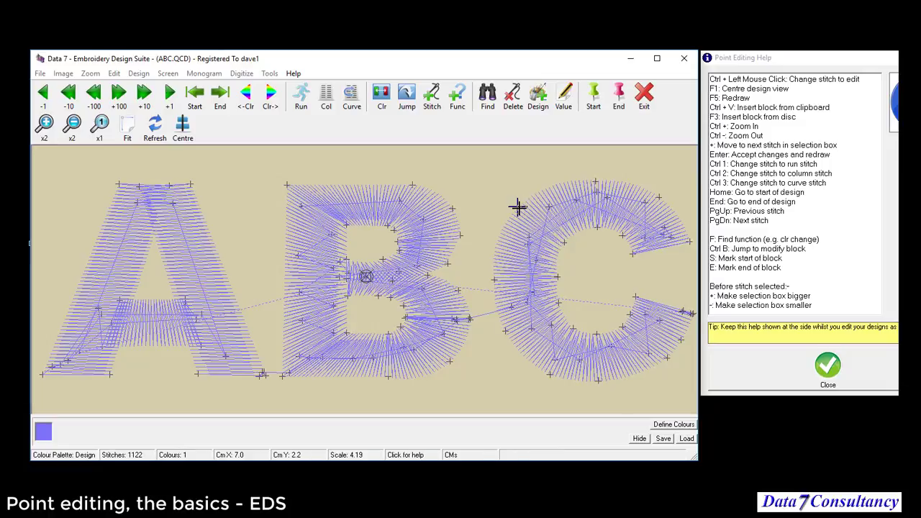
{"action": "mouse_move", "coordinate": [518, 207]}
{"action": "left_mouse_down"}
{"action": "mouse_move", "coordinate": [505, 195]}
{"action": "mouse_move", "coordinate": [523, 201]}
{"action": "left_mouse_up"}
{"action": "key", "text": "Return"}
{"action": "key", "text": "Return"}
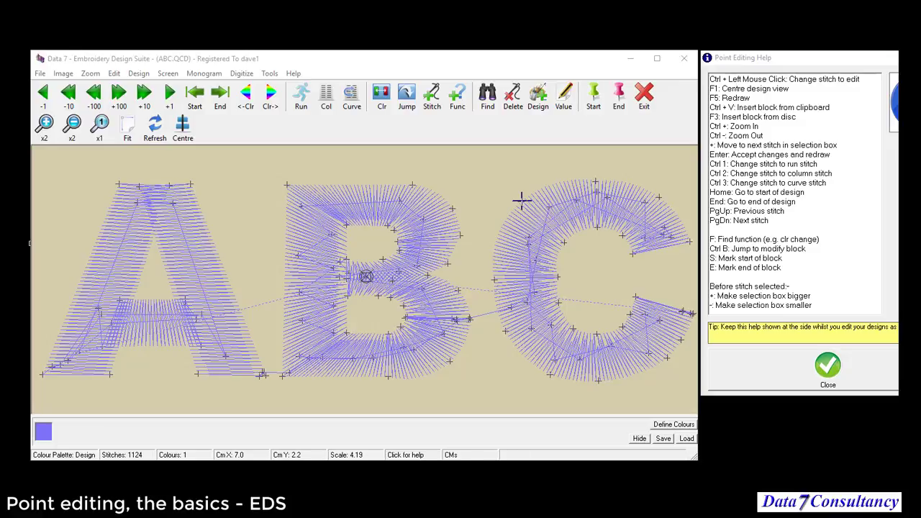
{"action": "left_click", "coordinate": [521, 202]}
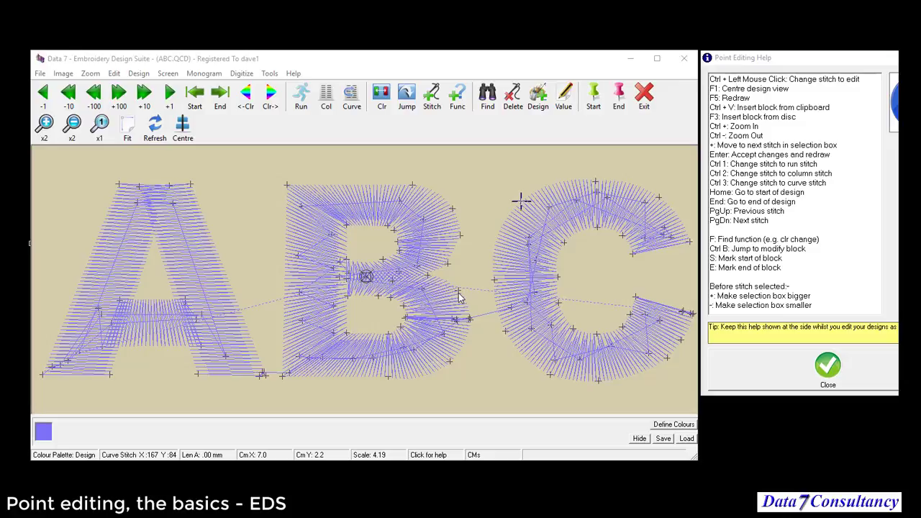
Step: Go to the start of the design, step forward stitch by stitch through the letter A, and return to the start
{"action": "left_click", "coordinate": [409, 282]}
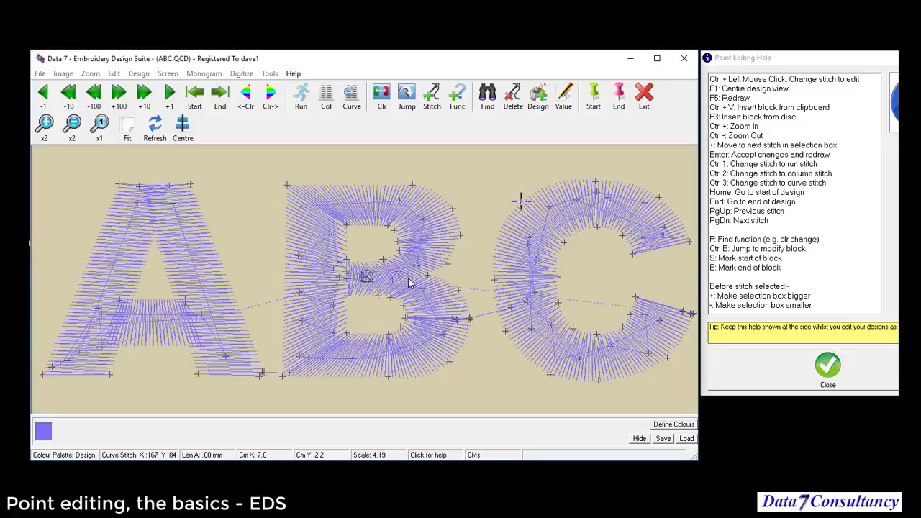
{"action": "key", "text": "Home"}
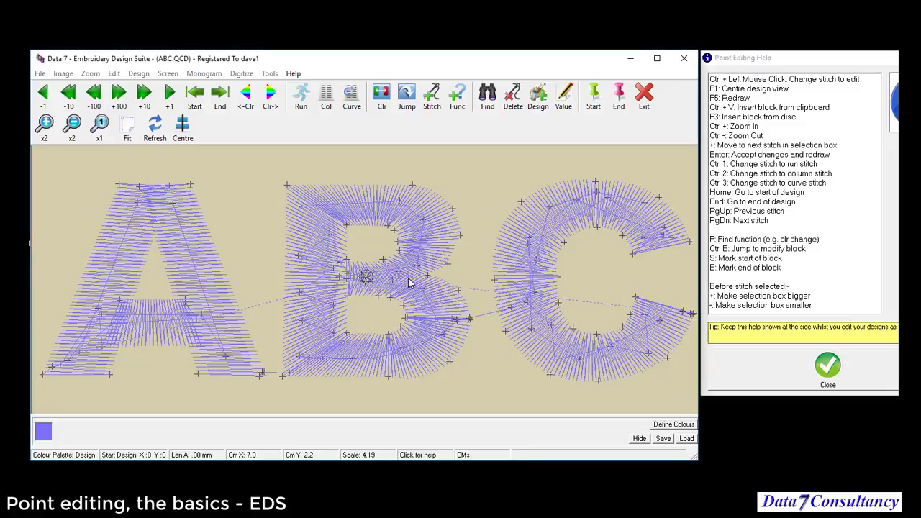
{"action": "key", "text": "Page_Down"}
{"action": "key", "text": "Page_Down"}
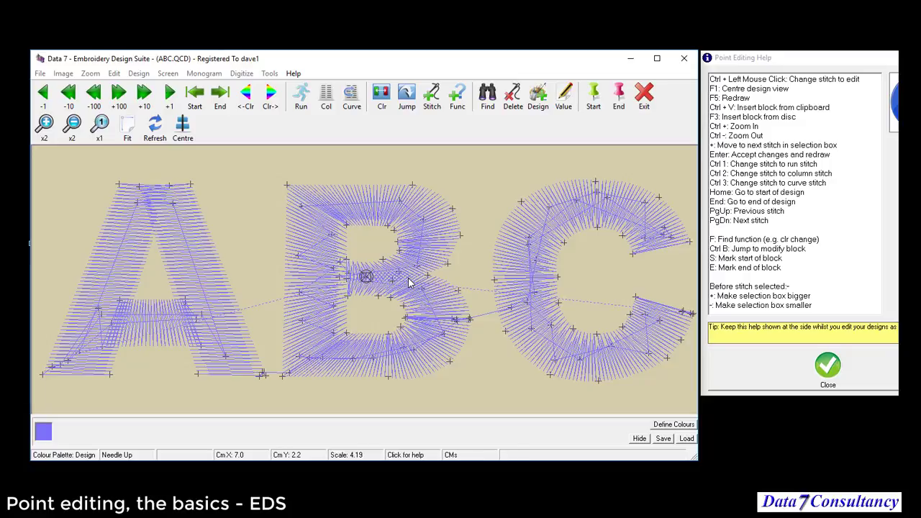
{"action": "key", "text": "Page_Down"}
{"action": "key", "text": "Page_Down"}
{"action": "key", "text": "Page_Down"}
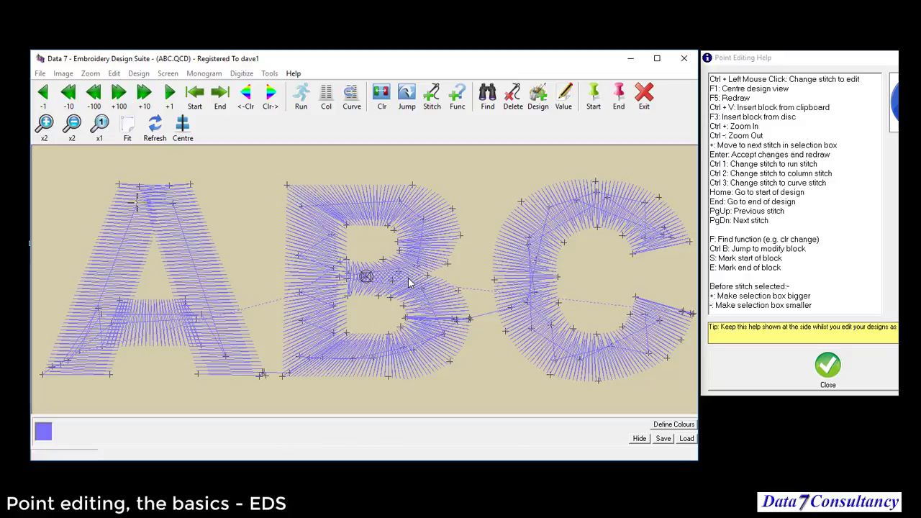
{"action": "key", "text": "Page_Down"}
{"action": "key", "text": "Page_Down"}
{"action": "key", "text": "Page_Down"}
{"action": "key", "text": "Page_Down"}
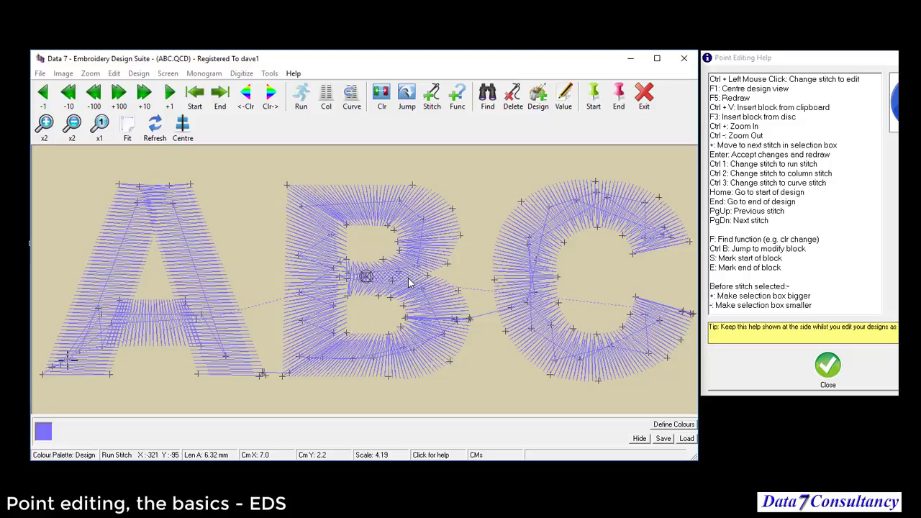
{"action": "key", "text": "Page_Down"}
{"action": "key", "text": "Page_Down"}
{"action": "key", "text": "Page_Down"}
{"action": "key", "text": "Page_Down"}
{"action": "key", "text": "Page_Down"}
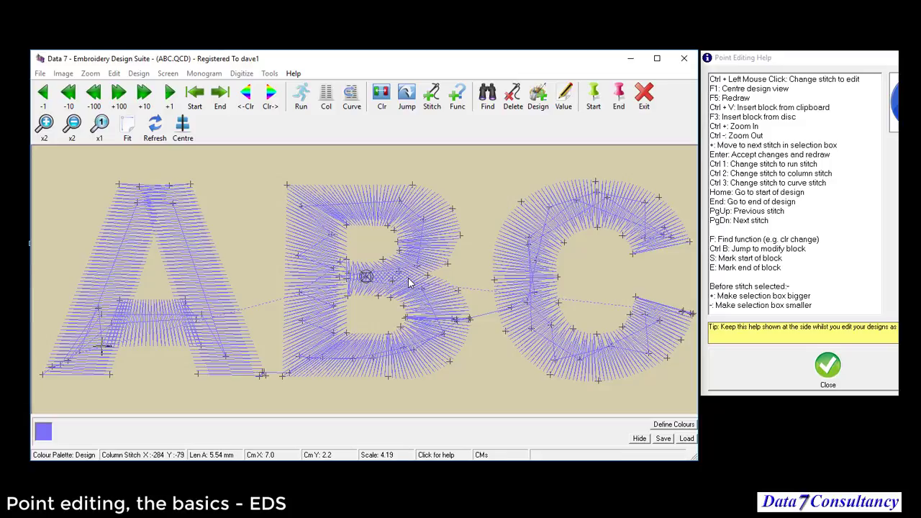
{"action": "key", "text": "Page_Down"}
{"action": "key", "text": "Page_Down"}
{"action": "key", "text": "Page_Down"}
{"action": "key", "text": "Page_Down"}
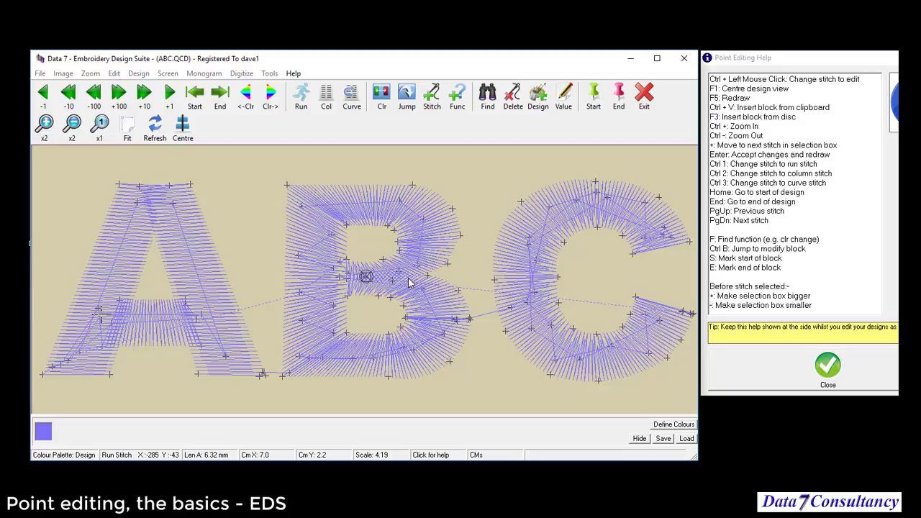
{"action": "key", "text": "Page_Down"}
{"action": "key", "text": "Page_Down"}
{"action": "key", "text": "Page_Down"}
{"action": "key", "text": "Page_Down"}
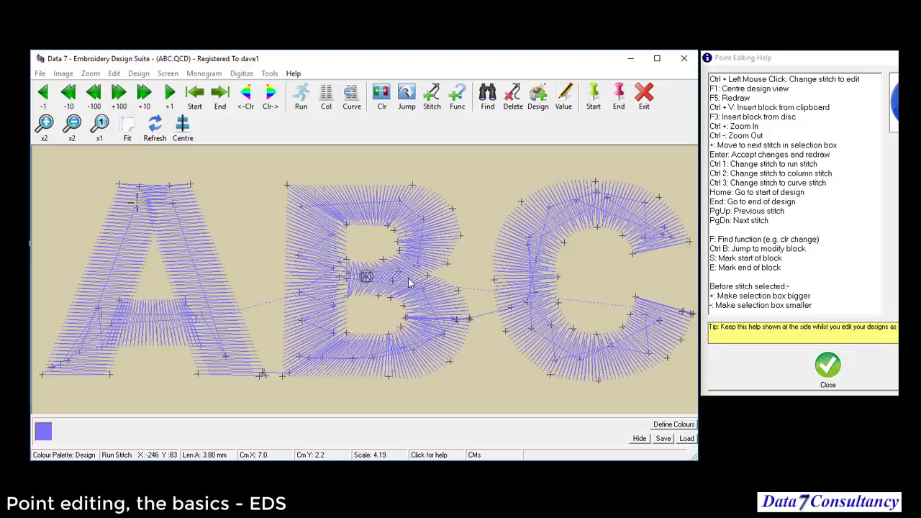
{"action": "key", "text": "Home"}
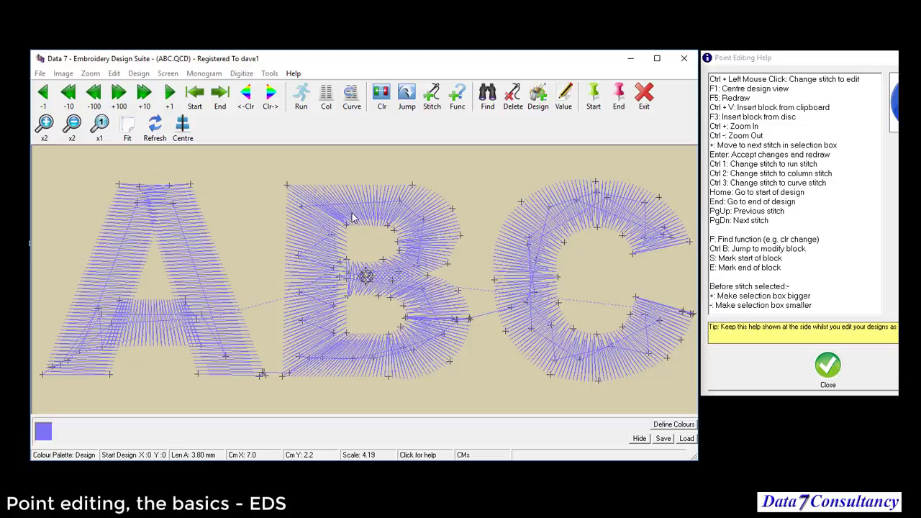
Step: Leave point editing and review the default column density and stitch length in the design preferences, closing them without saving
{"action": "left_click", "coordinate": [645, 100]}
{"action": "left_click", "coordinate": [138, 73]}
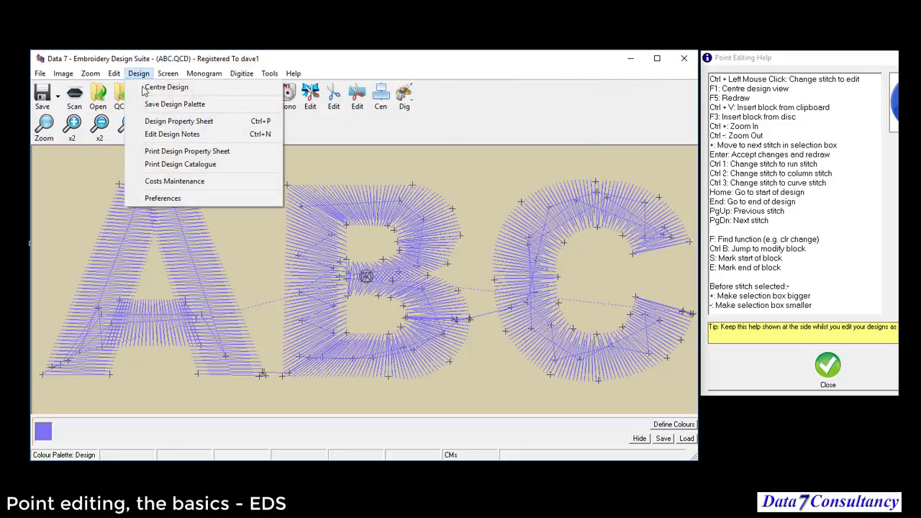
{"action": "left_click", "coordinate": [188, 200]}
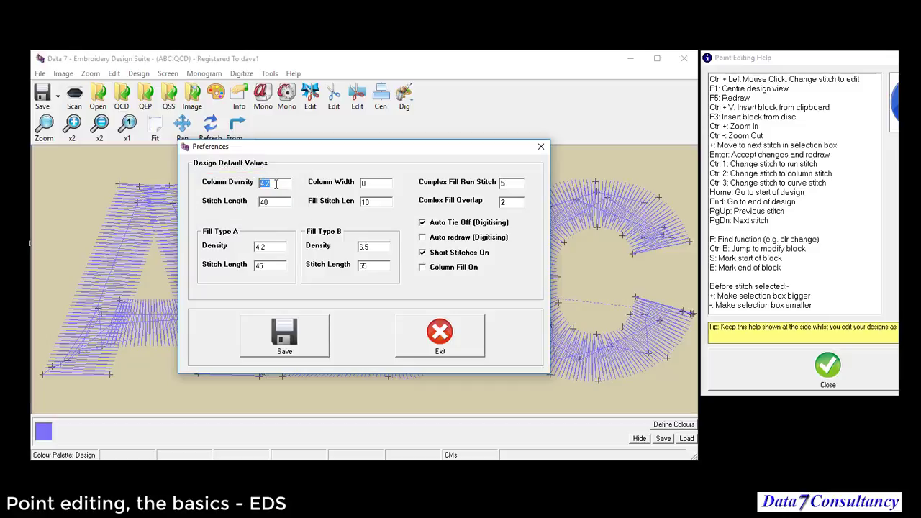
{"action": "left_click", "coordinate": [277, 202]}
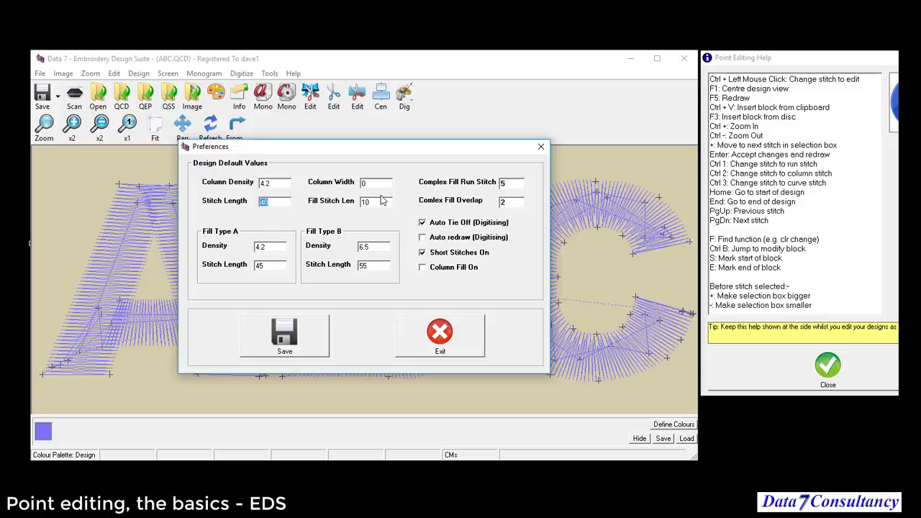
{"action": "left_click", "coordinate": [435, 334]}
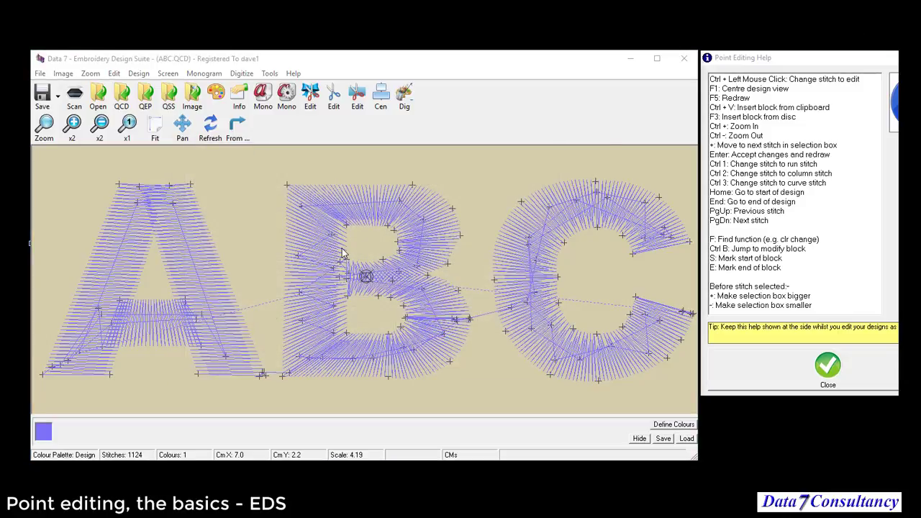
Step: Set the default column density to 10 in the design preferences, save, and refresh the design
{"action": "left_click", "coordinate": [138, 74]}
{"action": "left_click", "coordinate": [164, 198]}
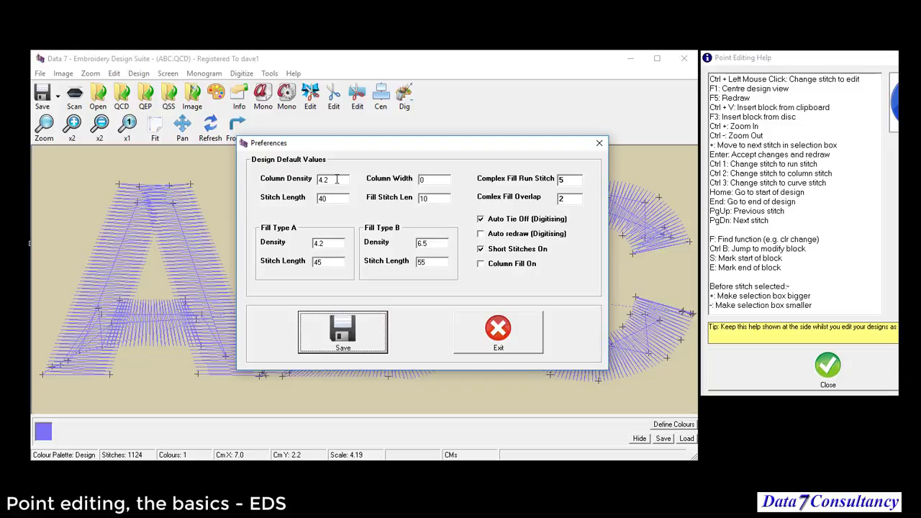
{"action": "double_click", "coordinate": [336, 181]}
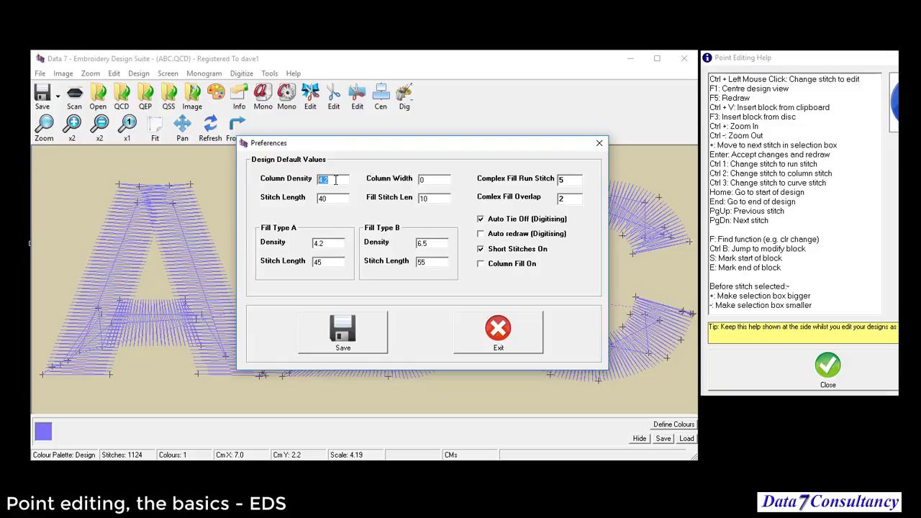
{"action": "type", "text": "10"}
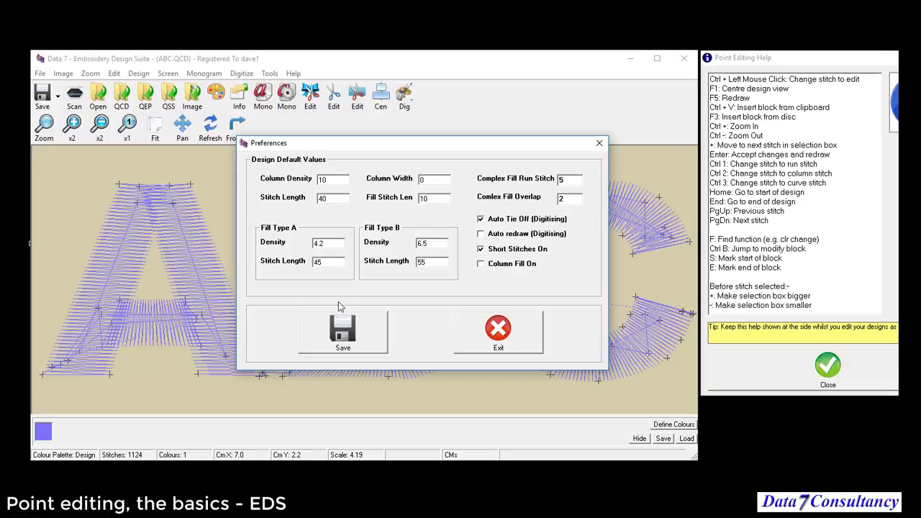
{"action": "left_click", "coordinate": [366, 338]}
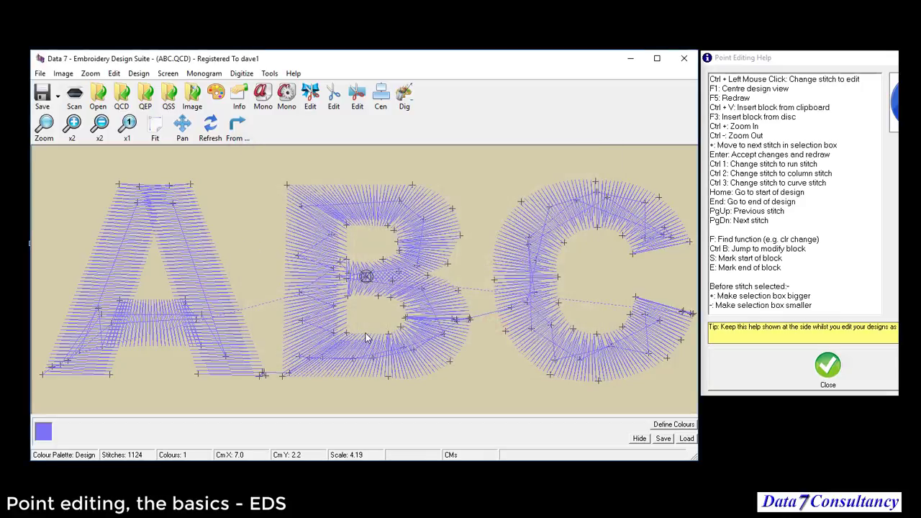
{"action": "left_click", "coordinate": [209, 128]}
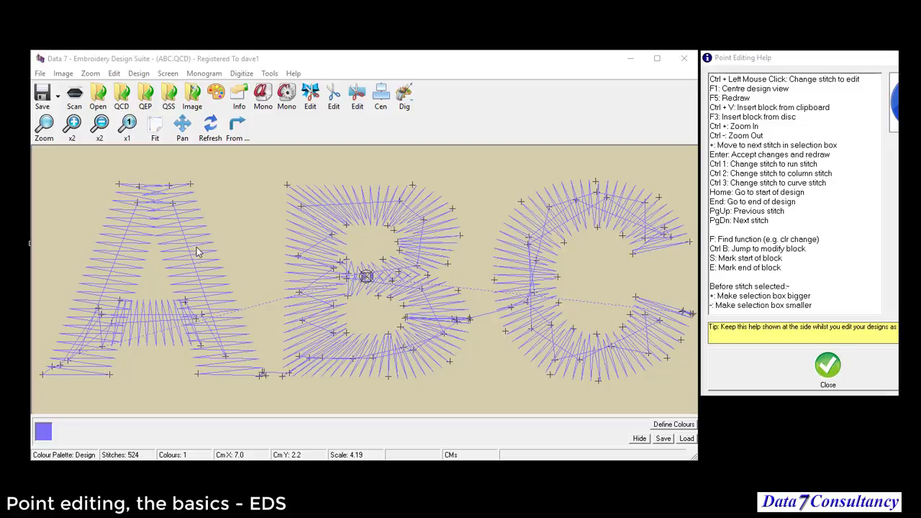
Step: Set the default column density to 6 in the design preferences, save, and refresh the design
{"action": "left_click", "coordinate": [138, 73]}
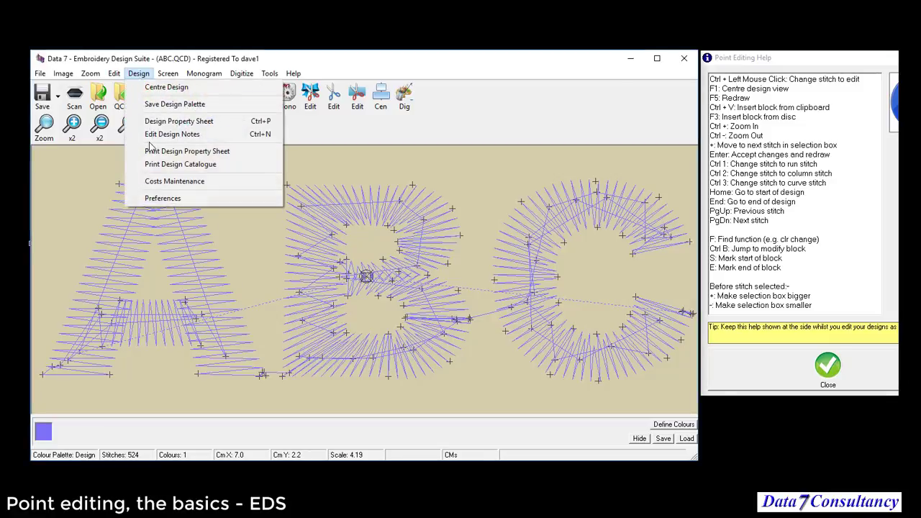
{"action": "left_click", "coordinate": [205, 242]}
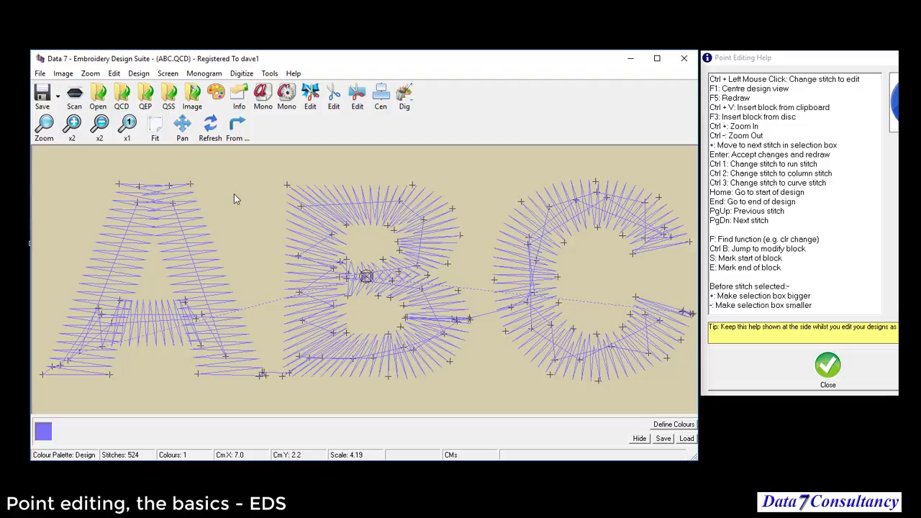
{"action": "left_click", "coordinate": [139, 73]}
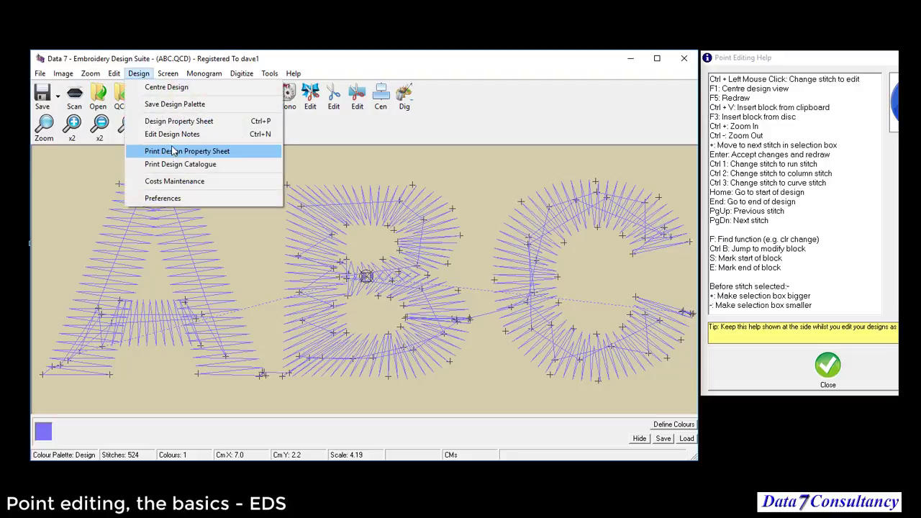
{"action": "left_click", "coordinate": [164, 198]}
{"action": "double_click", "coordinate": [260, 183]}
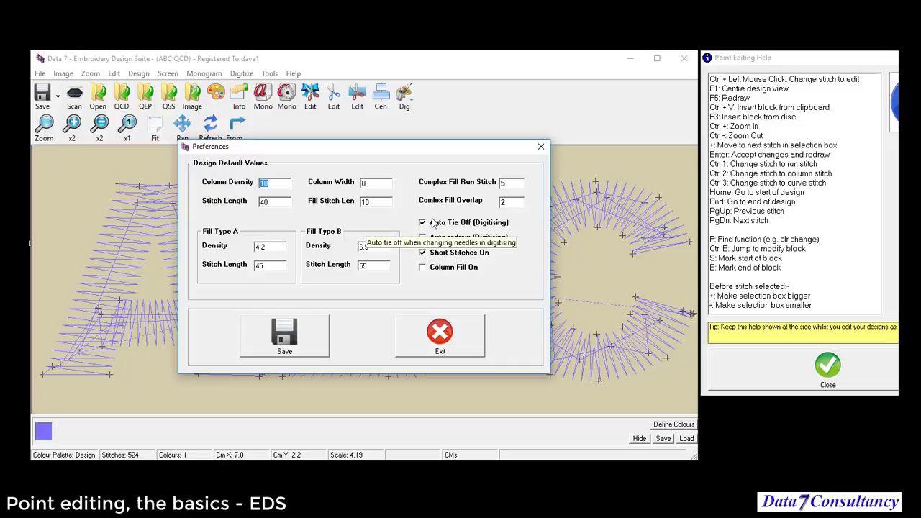
{"action": "type", "text": "4.2"}
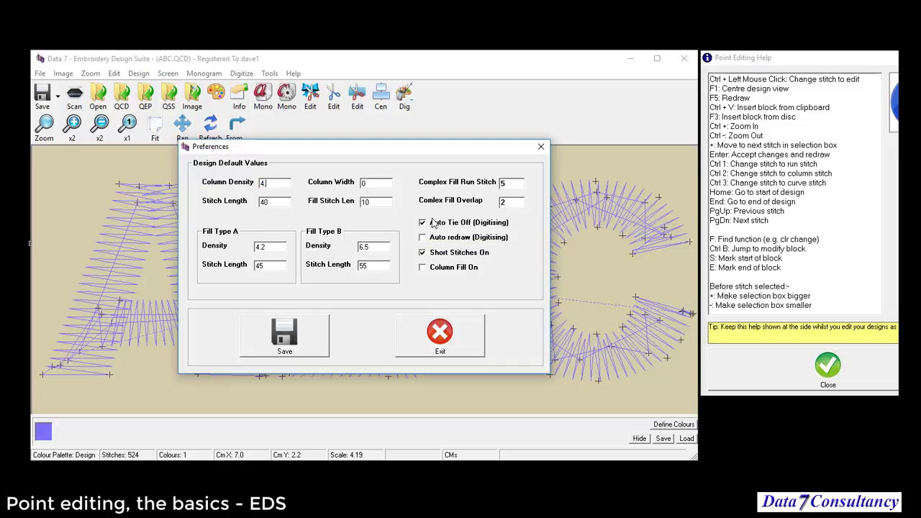
{"action": "key", "text": "BackSpace"}
{"action": "key", "text": "BackSpace"}
{"action": "key", "text": "BackSpace"}
{"action": "type", "text": "6"}
{"action": "left_click", "coordinate": [303, 335]}
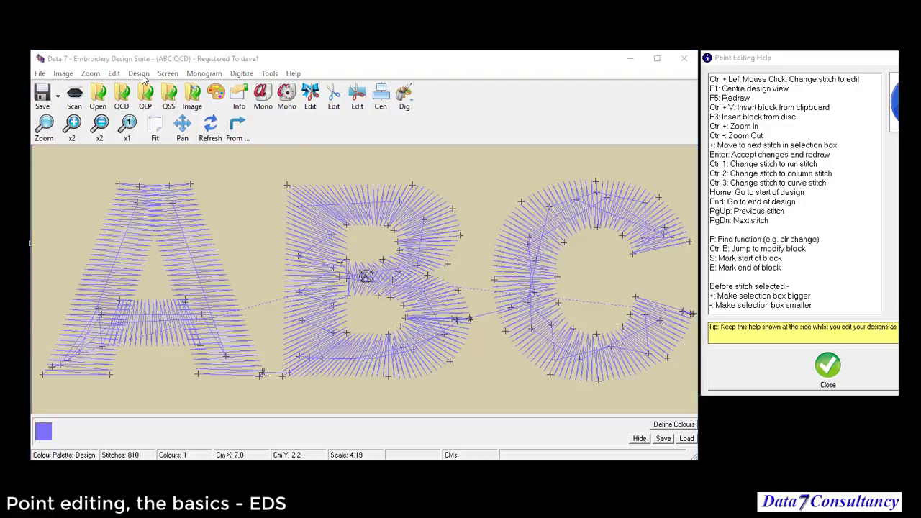
Step: Set the default column density back to 4.2 in the design preferences, save, and refresh the design
{"action": "left_click", "coordinate": [139, 74]}
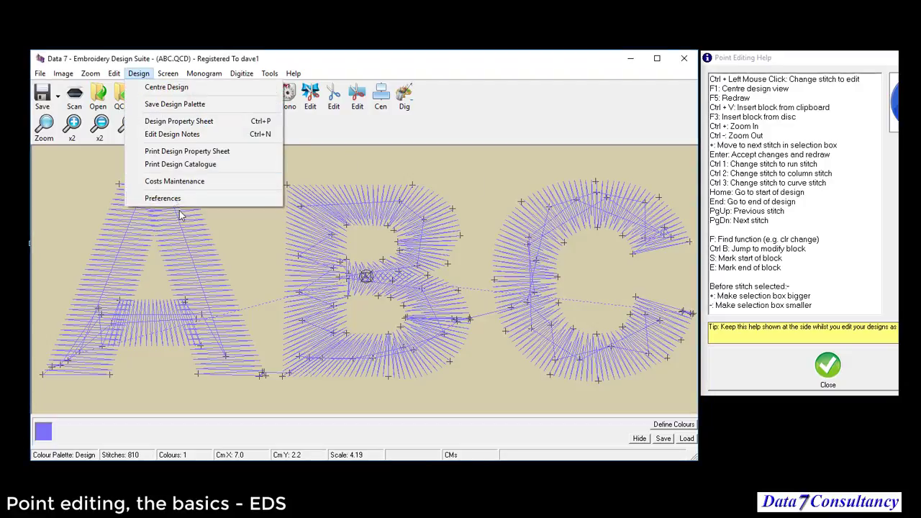
{"action": "left_click", "coordinate": [184, 200]}
{"action": "key", "text": "BackSpace"}
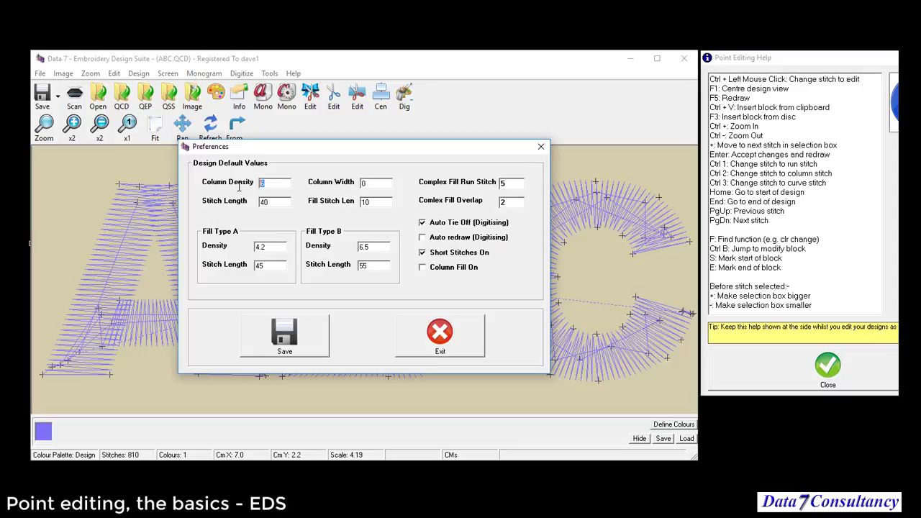
{"action": "type", "text": "4.2"}
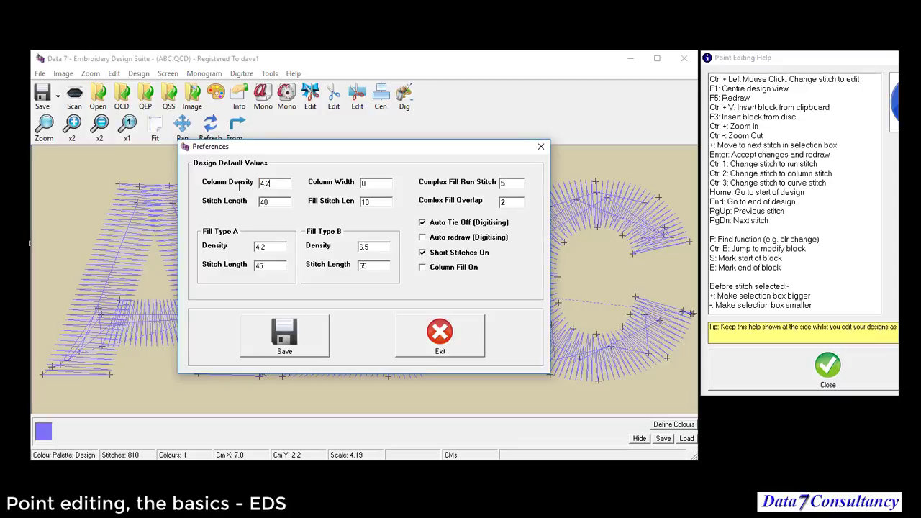
{"action": "left_click", "coordinate": [277, 350]}
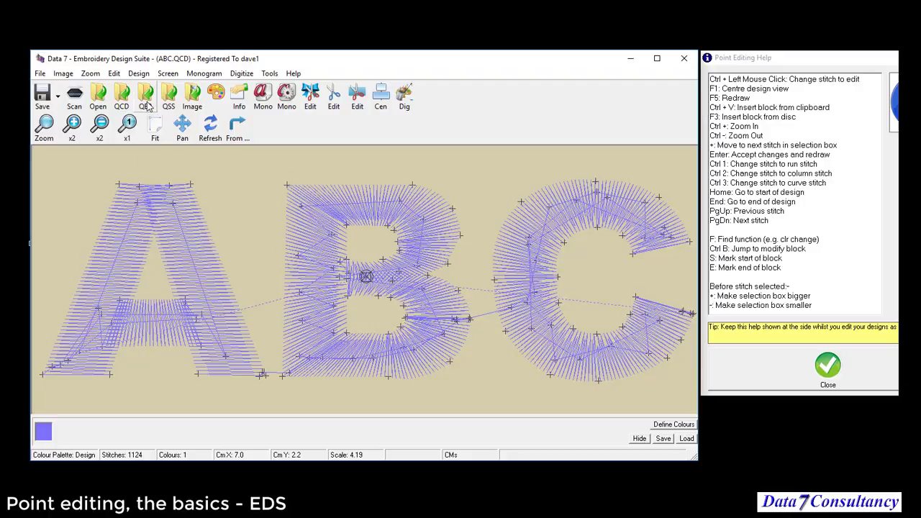
{"action": "left_click", "coordinate": [139, 73]}
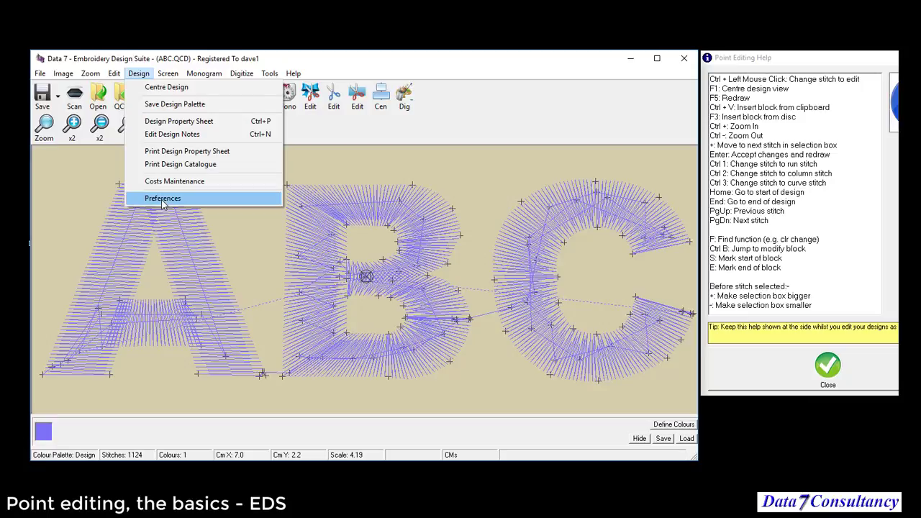
{"action": "left_click", "coordinate": [243, 248]}
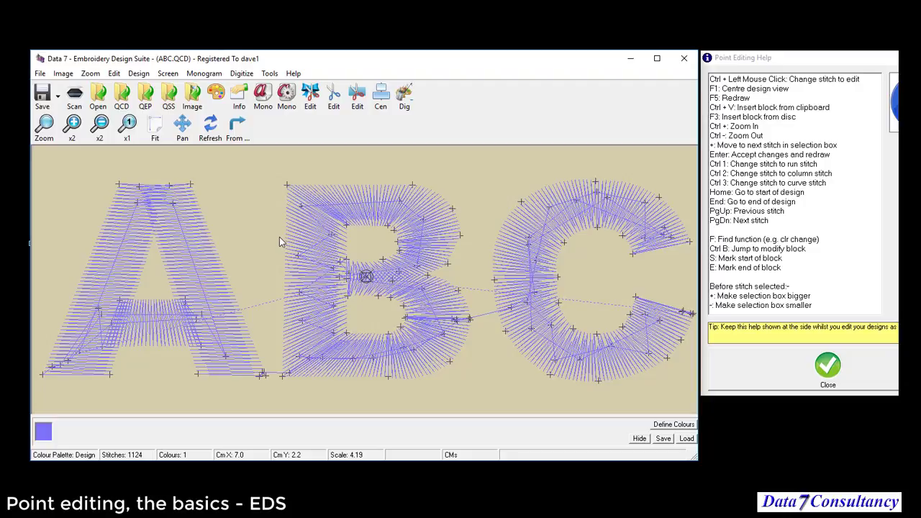
Step: Enter point editing and select the run stitch at the B's lower-left corner
{"action": "right_click", "coordinate": [254, 209]}
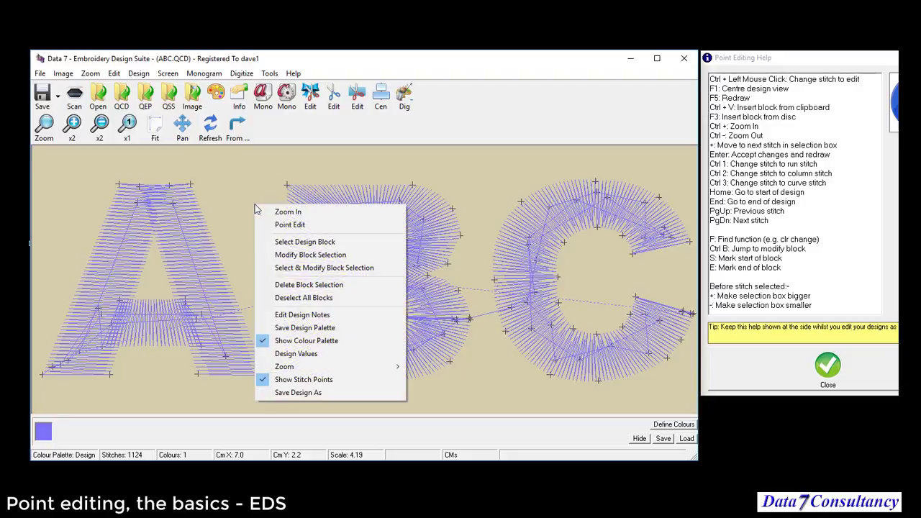
{"action": "left_click", "coordinate": [295, 225]}
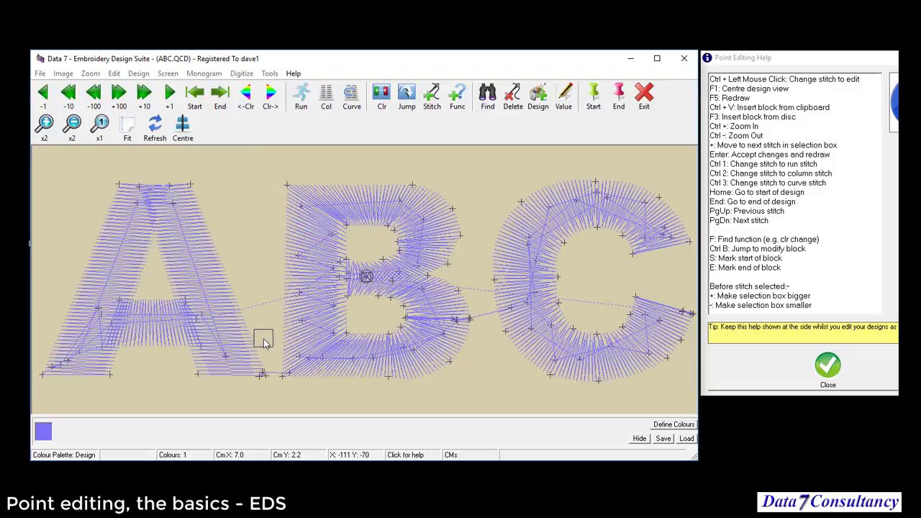
{"action": "left_click", "coordinate": [284, 377]}
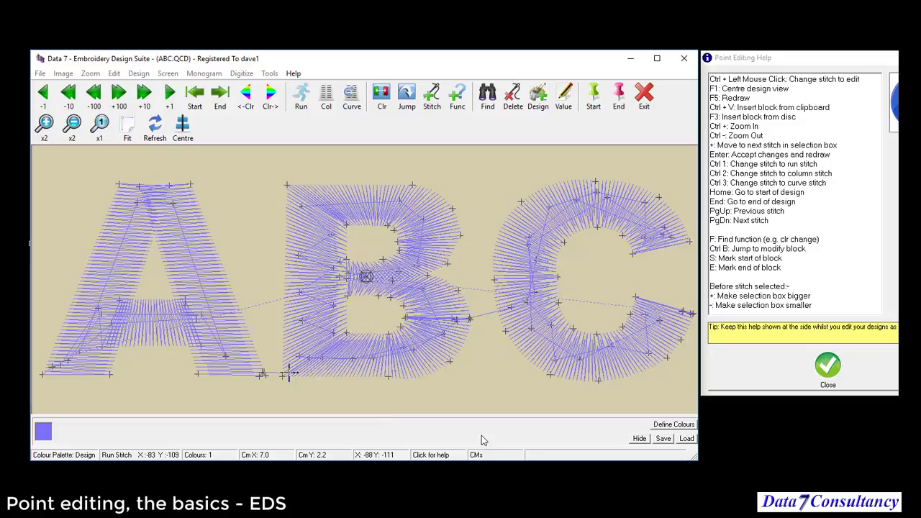
Step: Step forward and backward through the run stitches along the lower part of the B to examine their sequence
{"action": "key", "text": "Page_Up"}
{"action": "key", "text": "Page_Down"}
{"action": "key", "text": "Page_Down"}
{"action": "key", "text": "Page_Down"}
{"action": "key", "text": "Page_Down"}
{"action": "key", "text": "Page_Down"}
{"action": "key", "text": "Page_Up"}
{"action": "key", "text": "Page_Up"}
{"action": "key", "text": "Page_Up"}
{"action": "key", "text": "Page_Up"}
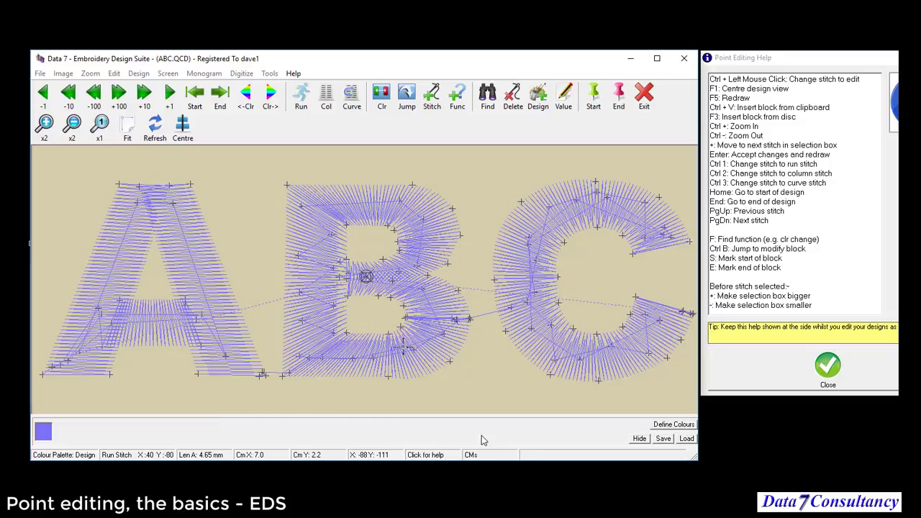
{"action": "key", "text": "Page_Down"}
{"action": "key", "text": "Page_Down"}
{"action": "key", "text": "Page_Down"}
{"action": "key", "text": "Page_Down"}
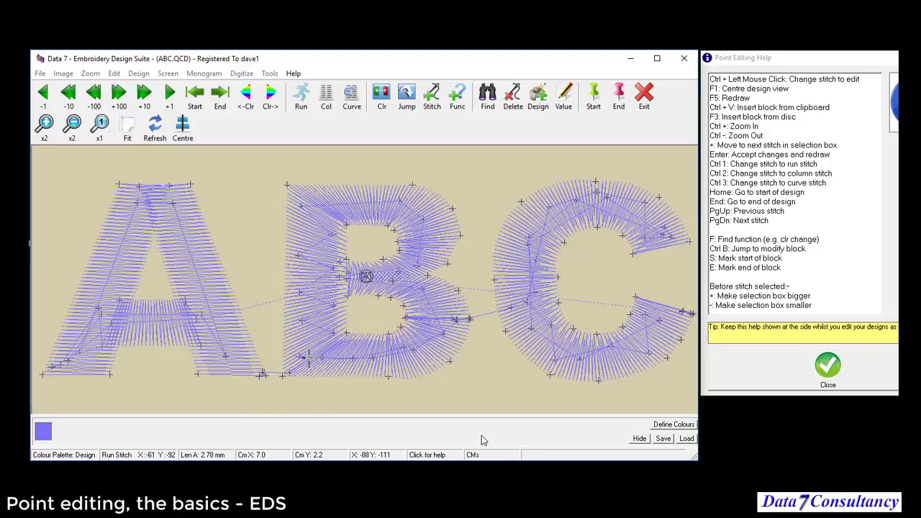
Step: Step back to the run stitch at the start of the B and insert a colour change there
{"action": "key", "text": "Page_Up"}
{"action": "key", "text": "Page_Up"}
{"action": "key", "text": "Page_Up"}
{"action": "key", "text": "Page_Up"}
{"action": "key", "text": "Page_Down"}
{"action": "left_click", "coordinate": [381, 101]}
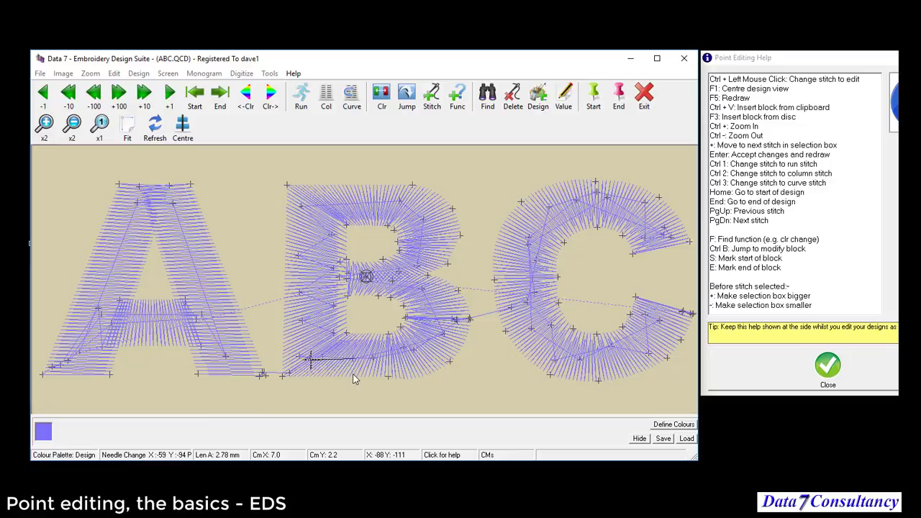
{"action": "key", "text": "Return"}
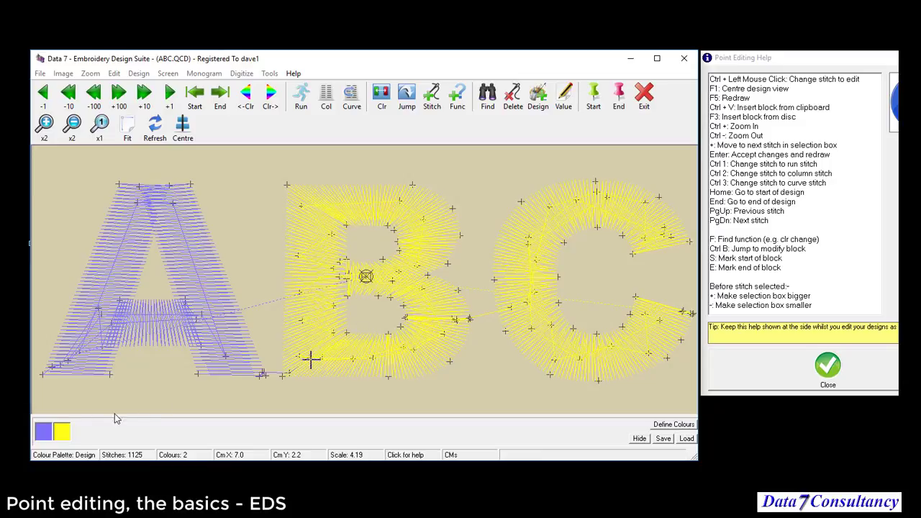
Step: Change the second thread colour in the design palette from yellow to light green
{"action": "left_click", "coordinate": [70, 430]}
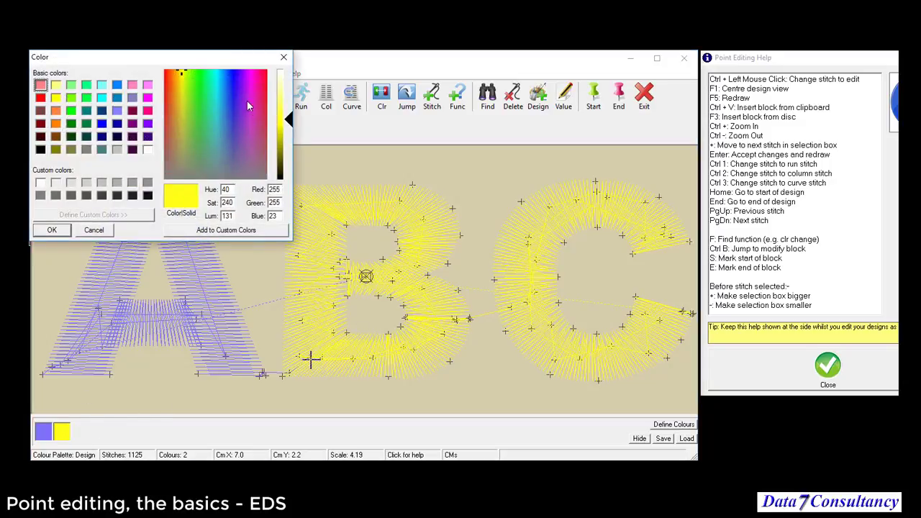
{"action": "left_click", "coordinate": [195, 87]}
{"action": "left_click_drag", "start_coordinate": [290, 120], "coordinate": [289, 107]}
{"action": "left_click", "coordinate": [56, 231]}
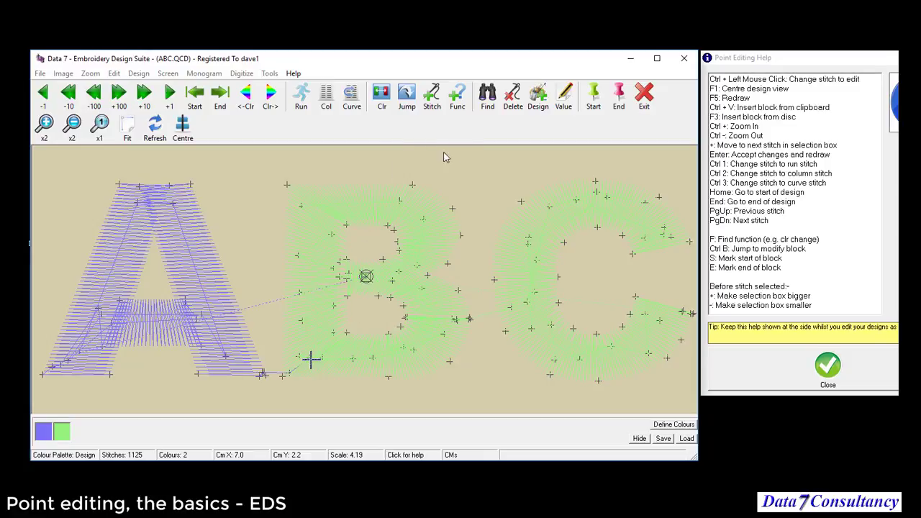
Step: Insert a column density function of 10 at the B's colour change
{"action": "left_click", "coordinate": [457, 105]}
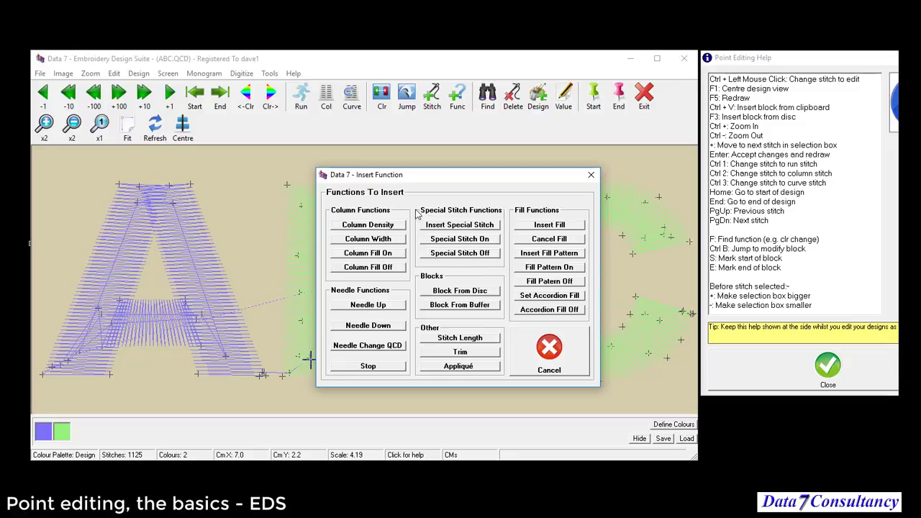
{"action": "left_click", "coordinate": [364, 225]}
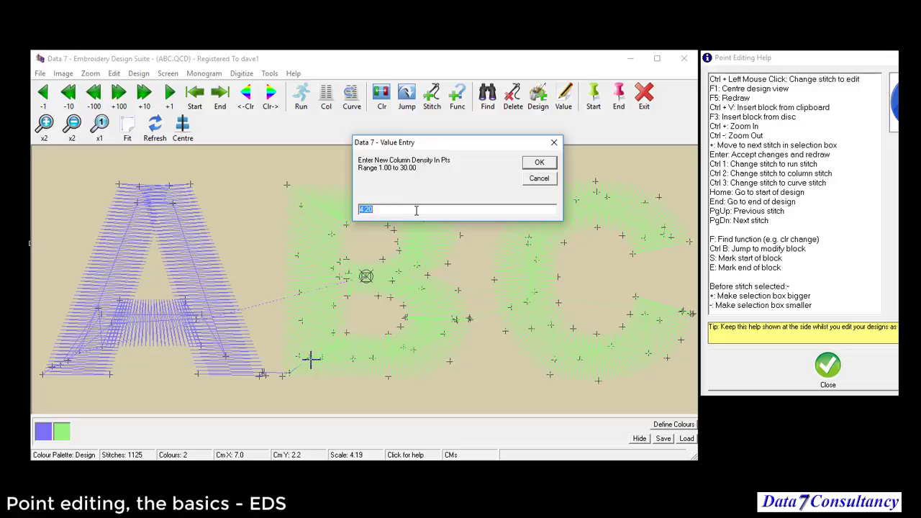
{"action": "type", "text": "10"}
{"action": "left_click", "coordinate": [539, 164]}
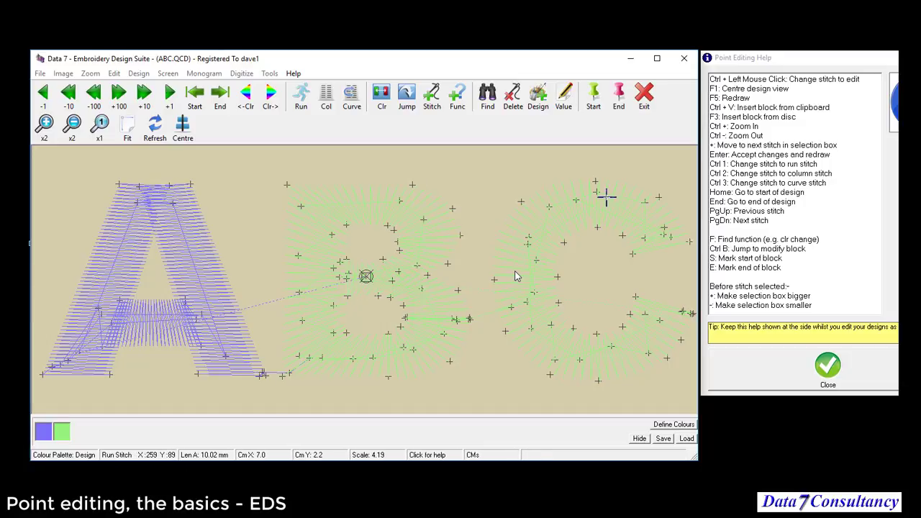
Step: Step through the stitches to the run stitch at the C's lower-left edge and insert a colour change there
{"action": "key", "text": "Page_Down"}
{"action": "key", "text": "Page_Down"}
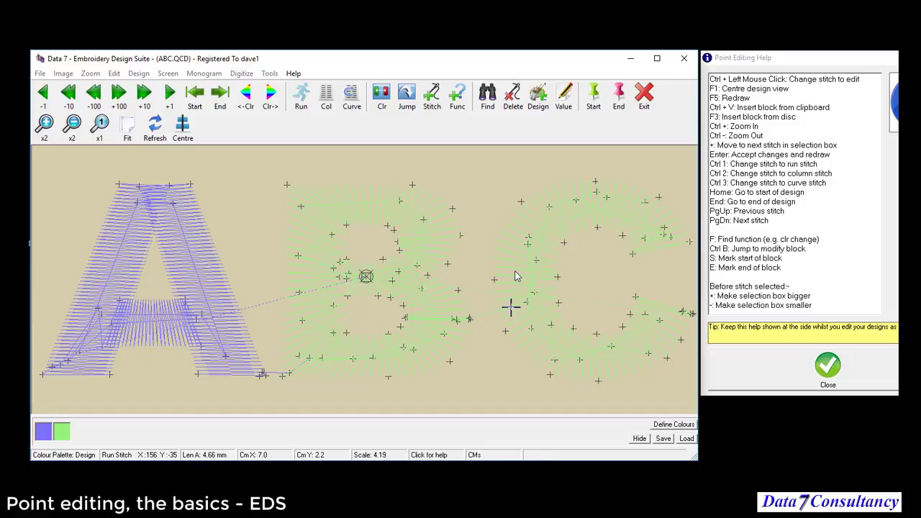
{"action": "key", "text": "Page_Up"}
{"action": "key", "text": "Page_Down"}
{"action": "key", "text": "Page_Up"}
{"action": "key", "text": "Page_Down"}
{"action": "key", "text": "Page_Down"}
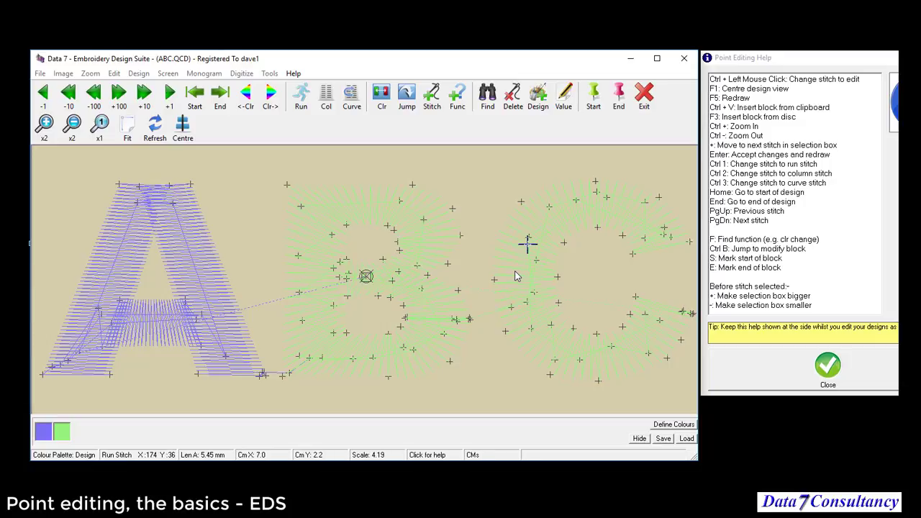
{"action": "key", "text": "Page_Down"}
{"action": "key", "text": "Page_Up"}
{"action": "key", "text": "Page_Up"}
{"action": "key", "text": "Page_Up"}
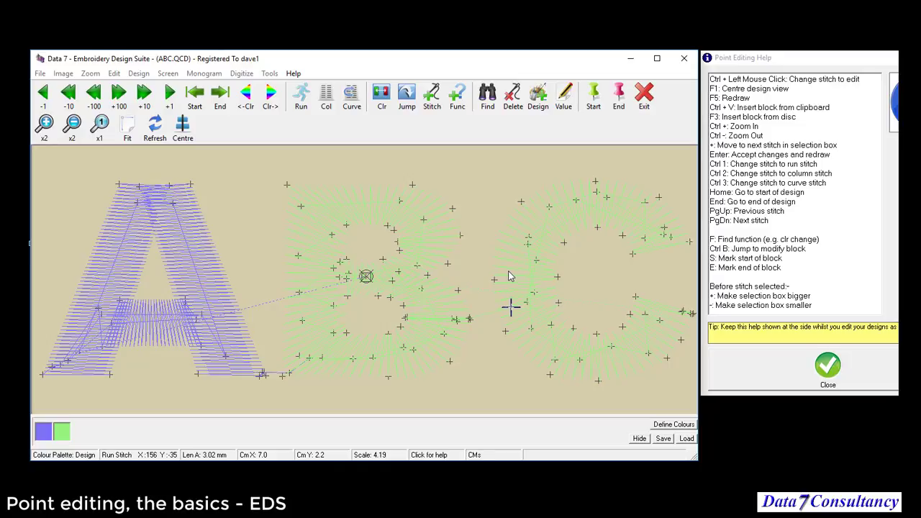
{"action": "left_click", "coordinate": [381, 104]}
{"action": "key", "text": "Return"}
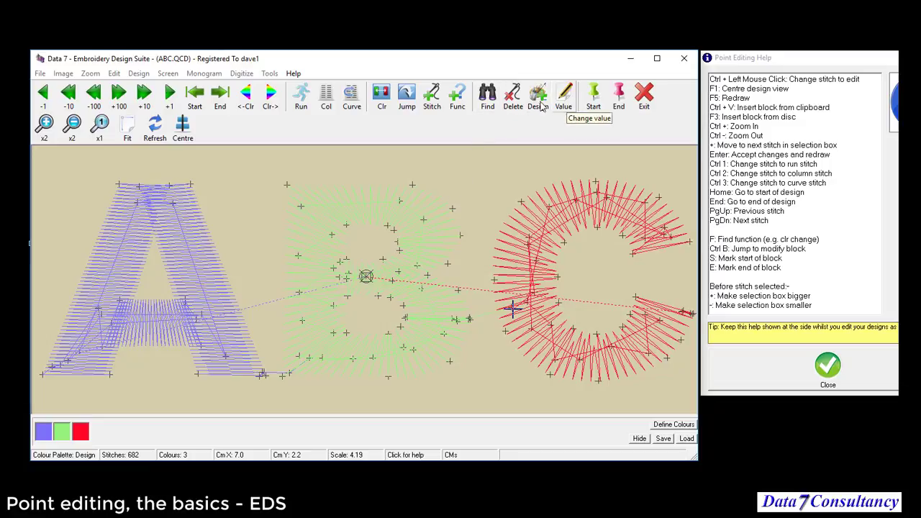
Step: Insert a column density function of 4.20 after the C's colour change
{"action": "left_click", "coordinate": [457, 101]}
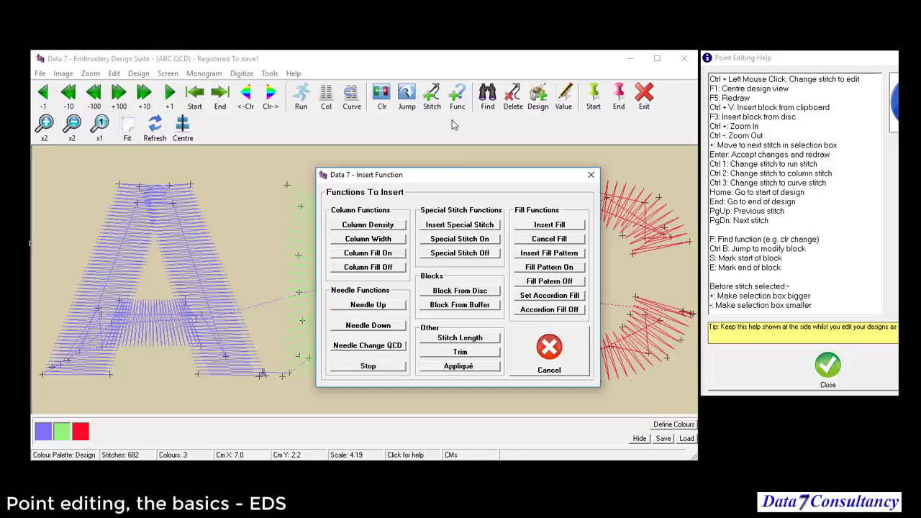
{"action": "left_click", "coordinate": [390, 225]}
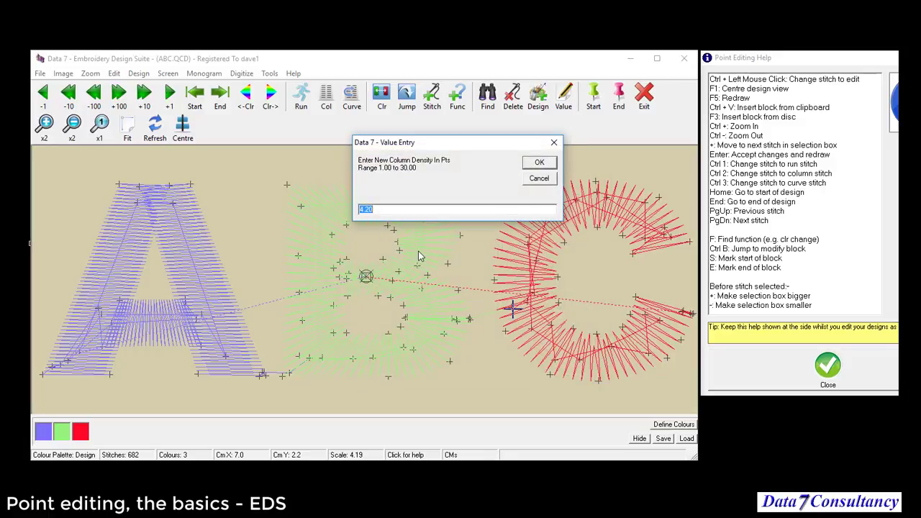
{"action": "left_click", "coordinate": [541, 163]}
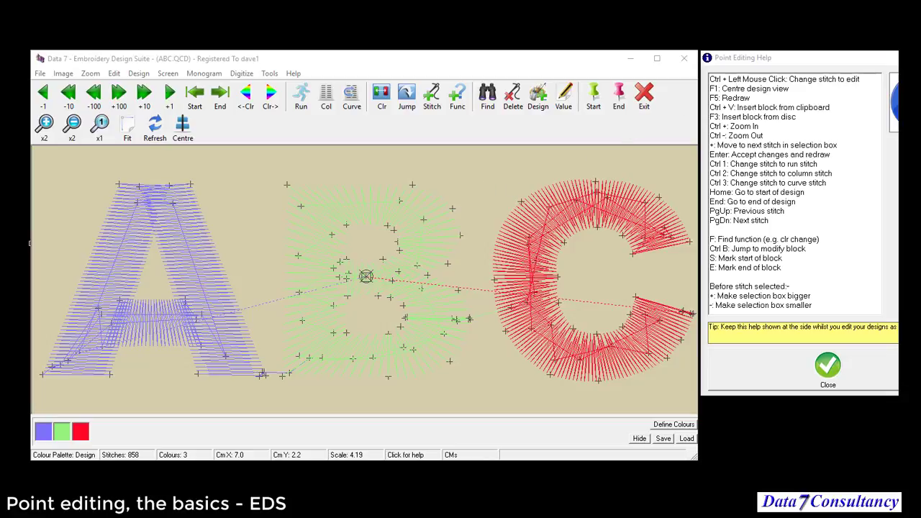
Step: Leave point editing, set the default column density to 20 in the design preferences, and save
{"action": "left_click", "coordinate": [232, 157]}
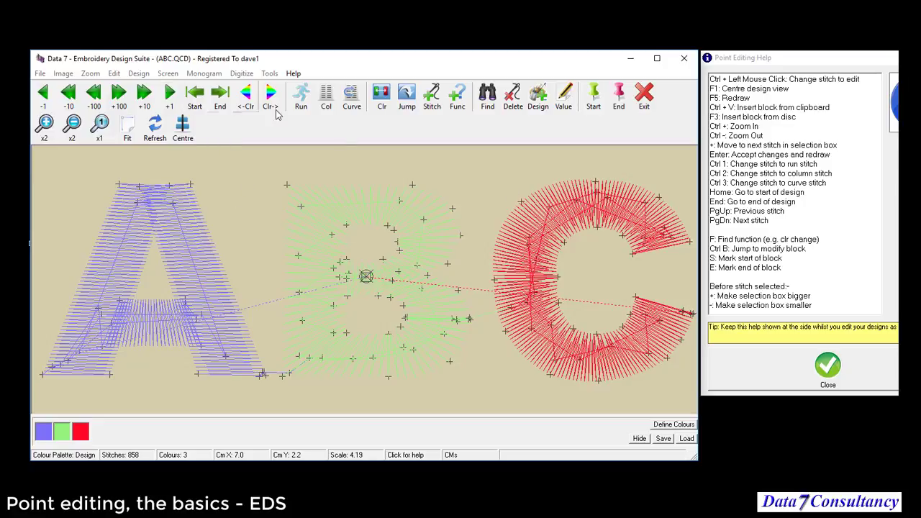
{"action": "left_click", "coordinate": [645, 105]}
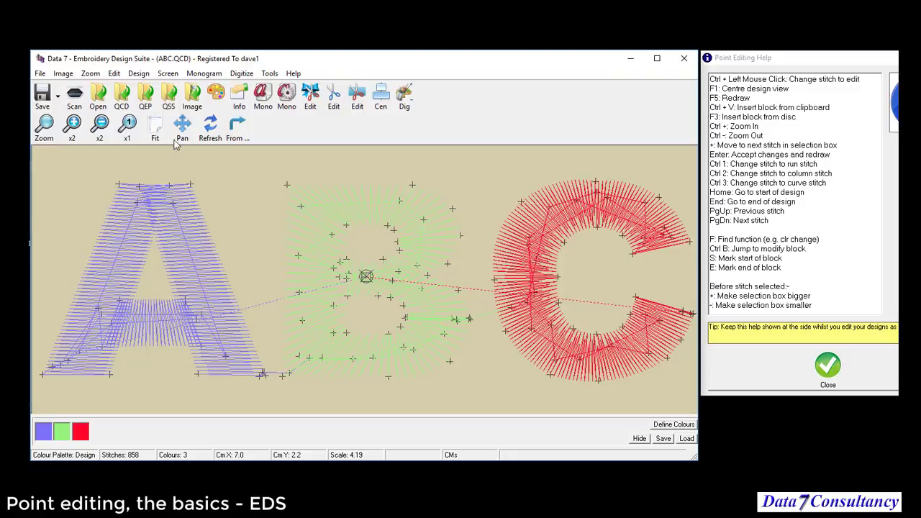
{"action": "left_click", "coordinate": [138, 73]}
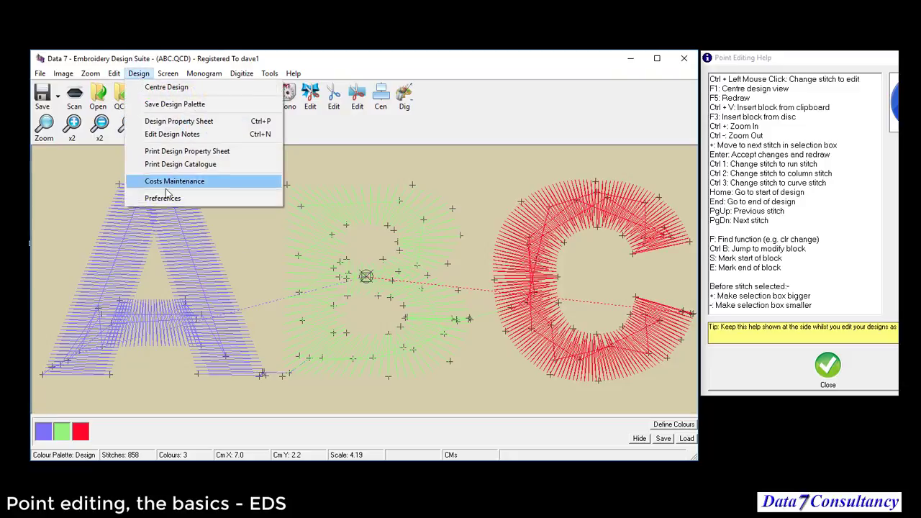
{"action": "left_click", "coordinate": [180, 203]}
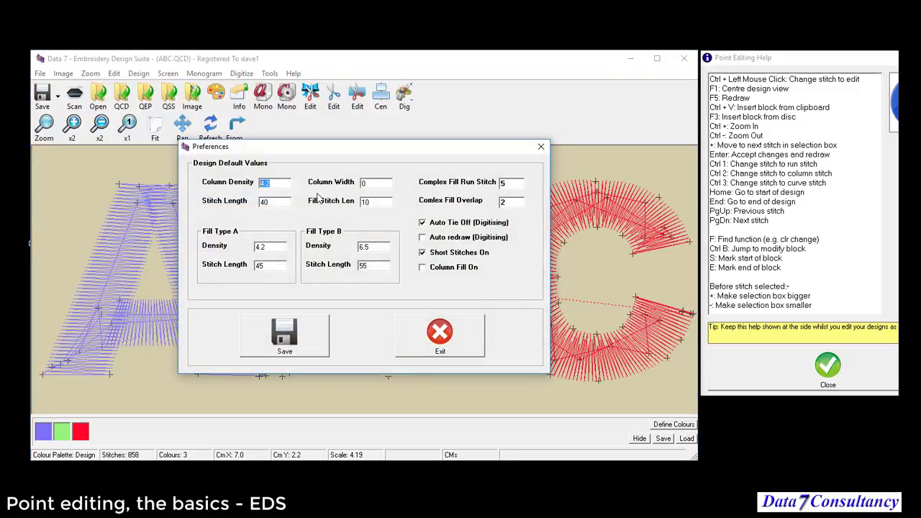
{"action": "type", "text": "20"}
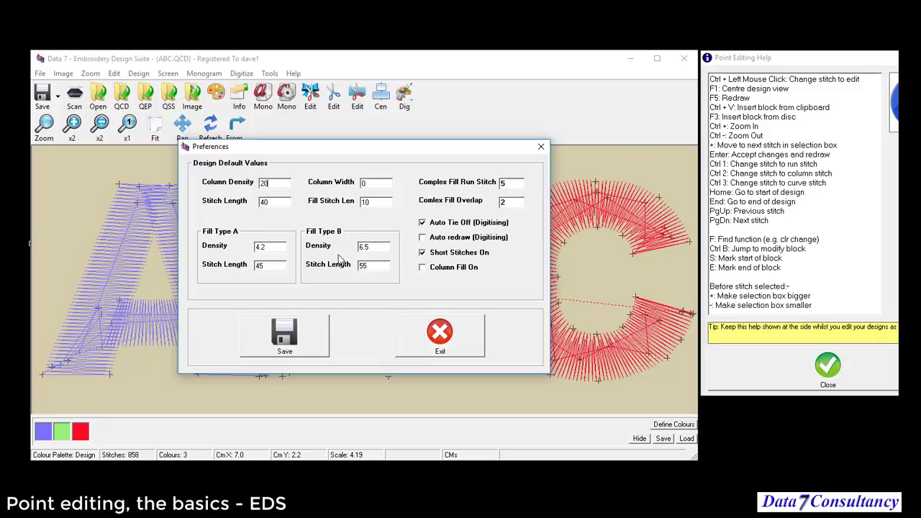
{"action": "left_click", "coordinate": [308, 333]}
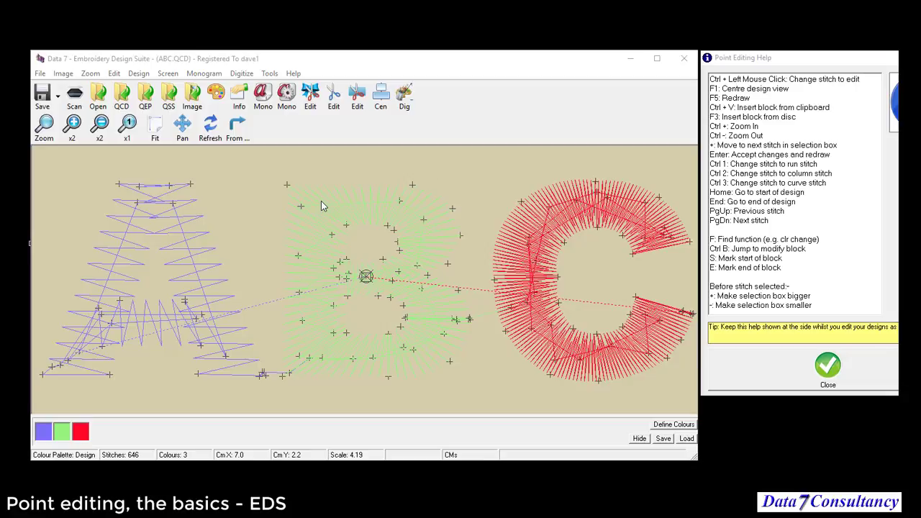
Step: Enter point editing, go to the start of the design, and step through the stitches of the A and into the B
{"action": "left_click", "coordinate": [333, 105]}
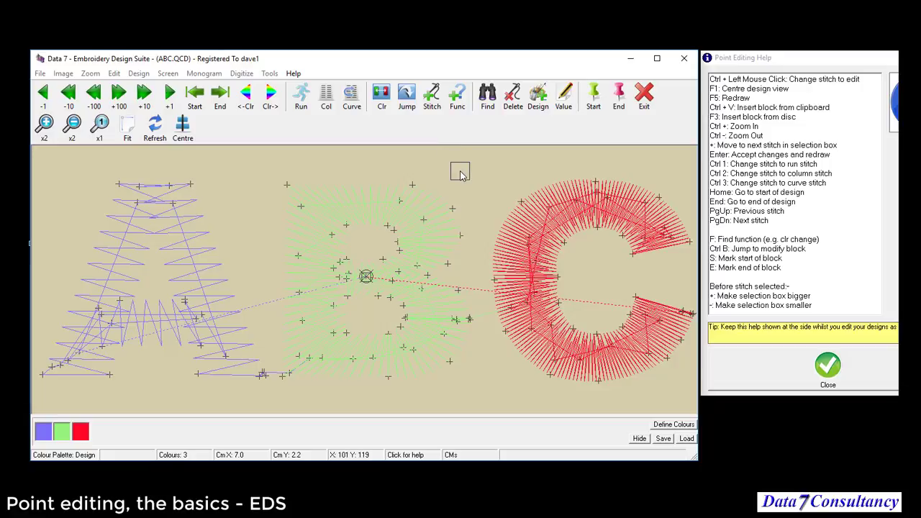
{"action": "key", "text": "Home"}
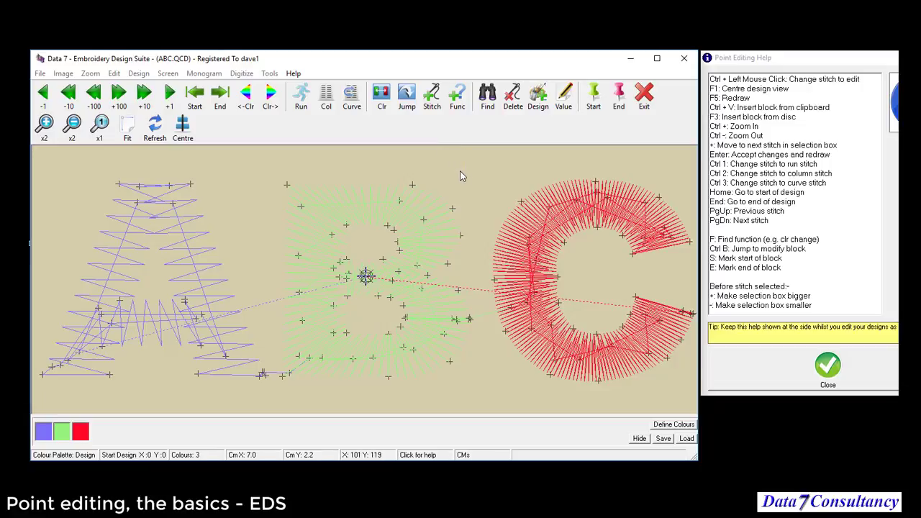
{"action": "key", "text": "Page_Down"}
{"action": "key", "text": "Page_Down"}
{"action": "key", "text": "Page_Down"}
{"action": "key", "text": "Page_Down"}
{"action": "key", "text": "Page_Down"}
{"action": "key", "text": "Page_Down"}
{"action": "key", "text": "Page_Down"}
{"action": "key", "text": "Page_Down"}
{"action": "key", "text": "Page_Down"}
{"action": "key", "text": "Page_Down"}
{"action": "key", "text": "Page_Down"}
{"action": "key", "text": "Page_Down"}
{"action": "key", "text": "Page_Down"}
{"action": "key", "text": "Page_Down"}
{"action": "key", "text": "Page_Down"}
{"action": "key", "text": "Page_Down"}
{"action": "key", "text": "Page_Down"}
{"action": "key", "text": "Page_Down"}
{"action": "key", "text": "Page_Down"}
{"action": "key", "text": "Page_Down"}
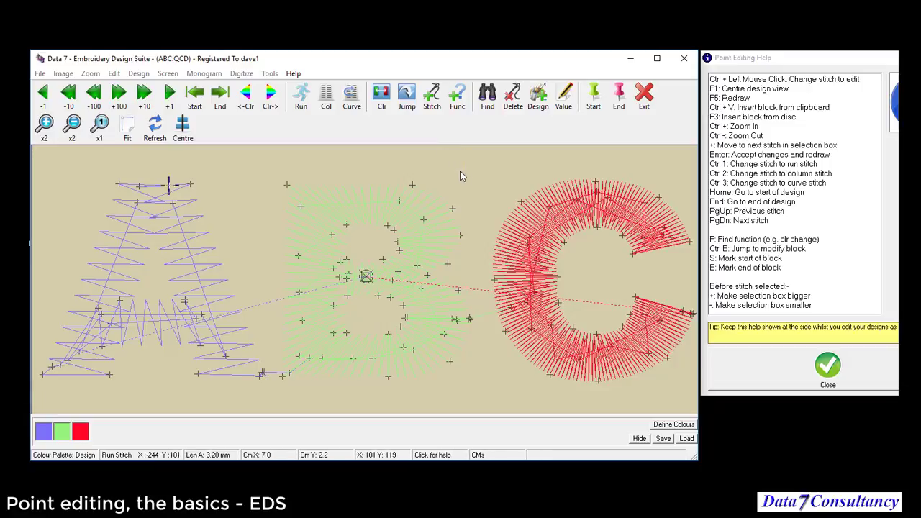
{"action": "key", "text": "Page_Down"}
{"action": "key", "text": "Page_Down"}
{"action": "key", "text": "Page_Down"}
{"action": "key", "text": "Page_Down"}
{"action": "key", "text": "Page_Down"}
{"action": "key", "text": "Page_Down"}
{"action": "key", "text": "Page_Up"}
{"action": "key", "text": "Page_Up"}
{"action": "key", "text": "Page_Up"}
{"action": "key", "text": "Page_Up"}
{"action": "key", "text": "Page_Up"}
{"action": "key", "text": "Page_Up"}
{"action": "key", "text": "Page_Up"}
{"action": "key", "text": "Page_Up"}
{"action": "key", "text": "Page_Up"}
{"action": "key", "text": "Page_Up"}
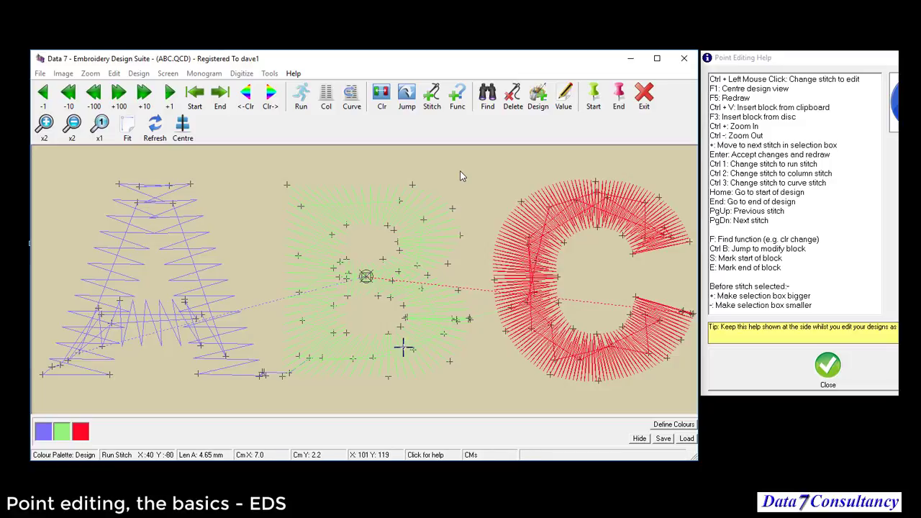
Step: Step back to the run stitch at the B's lower-left corner and examine the functions available to insert, without choosing any
{"action": "key", "text": "Page_Up"}
{"action": "key", "text": "Page_Up"}
{"action": "key", "text": "Page_Up"}
{"action": "key", "text": "Page_Up"}
{"action": "key", "text": "Page_Up"}
{"action": "key", "text": "Page_Down"}
{"action": "key", "text": "Page_Down"}
{"action": "key", "text": "Page_Down"}
{"action": "key", "text": "Page_Down"}
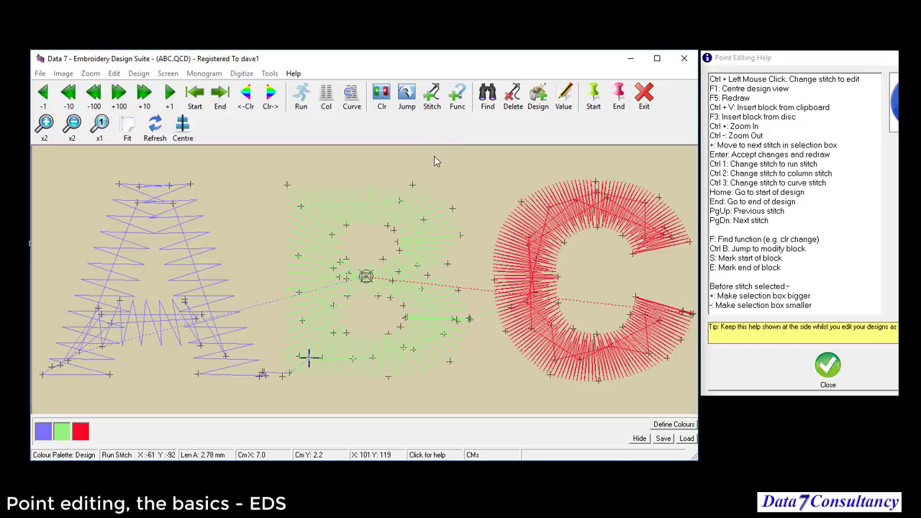
{"action": "left_click", "coordinate": [457, 95]}
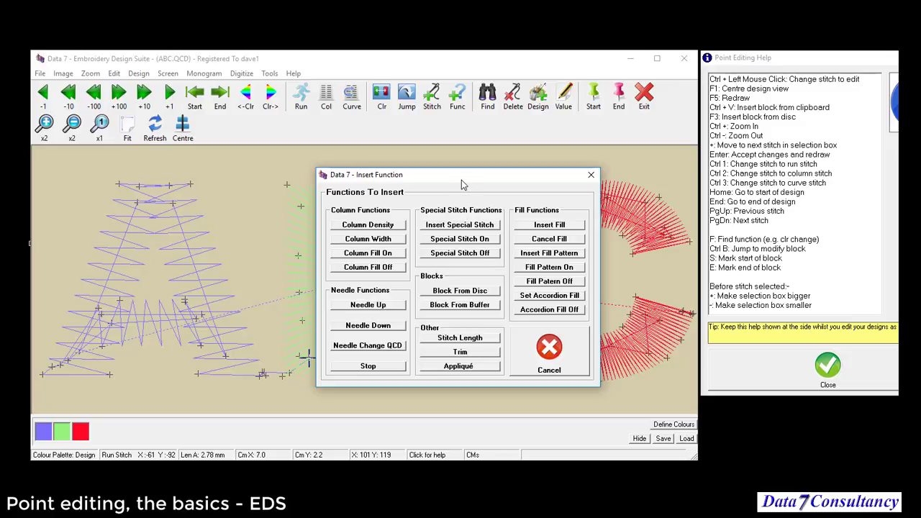
{"action": "left_click", "coordinate": [551, 351]}
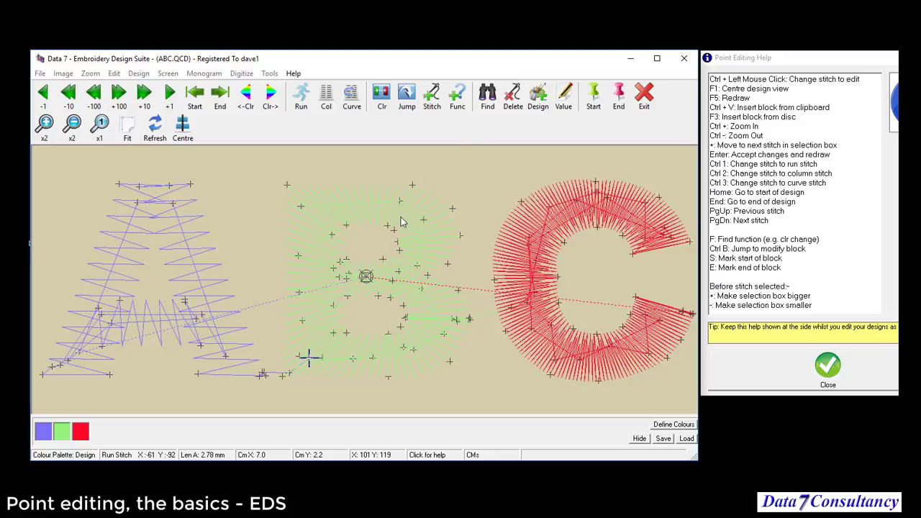
Step: Return to the start of the design and search for the column density function, repeating the search from the start
{"action": "key", "text": "Home"}
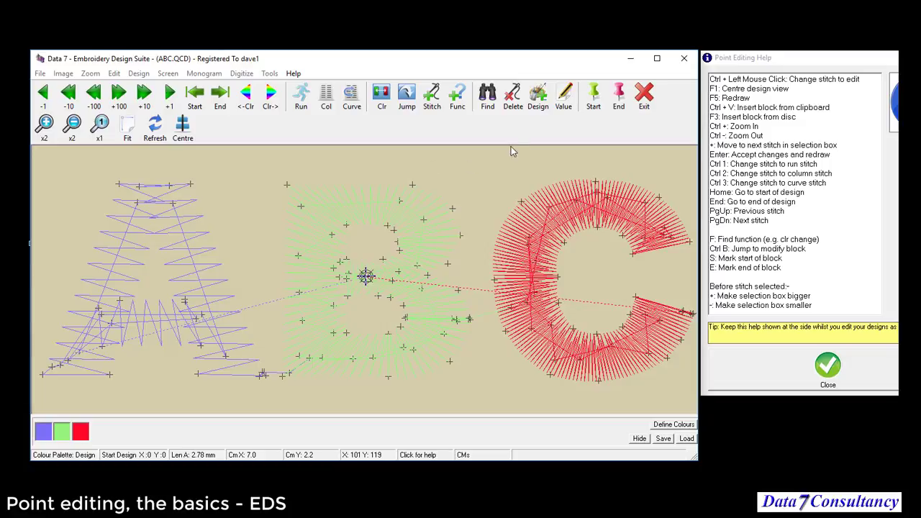
{"action": "left_click", "coordinate": [491, 98]}
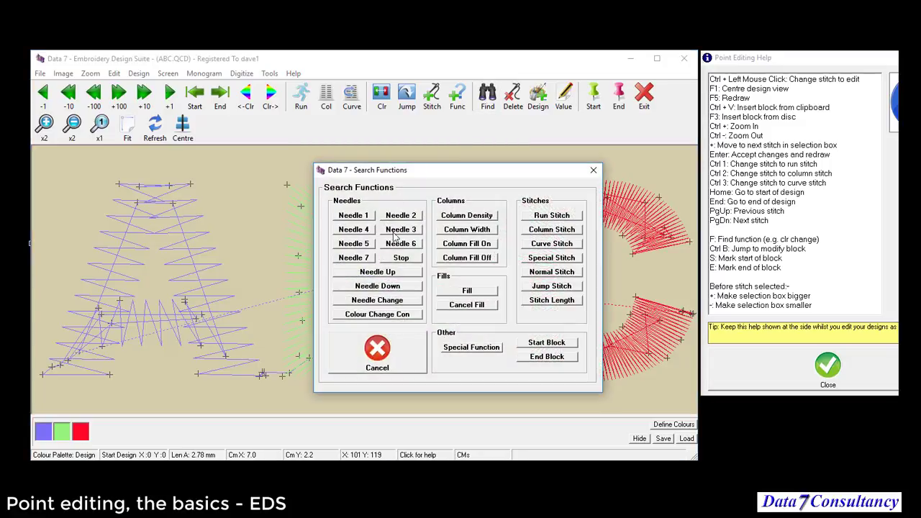
{"action": "left_click", "coordinate": [478, 220]}
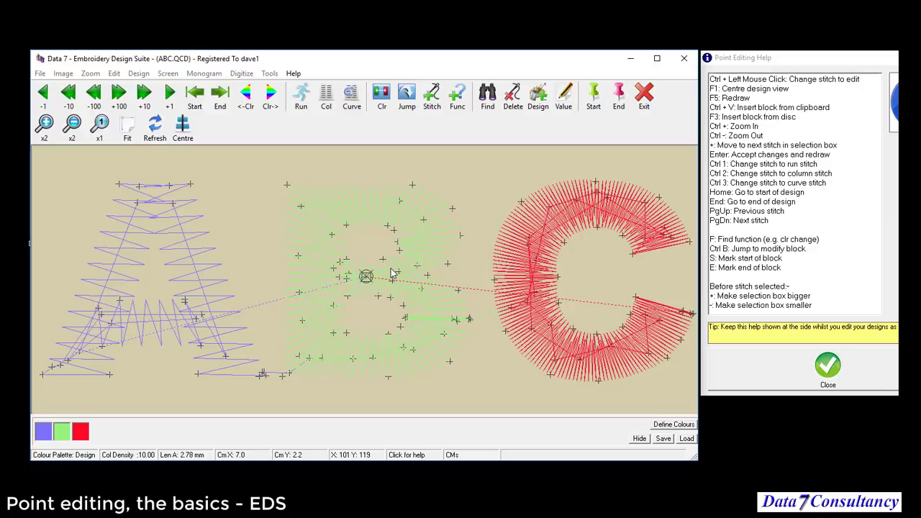
{"action": "key", "text": "Home"}
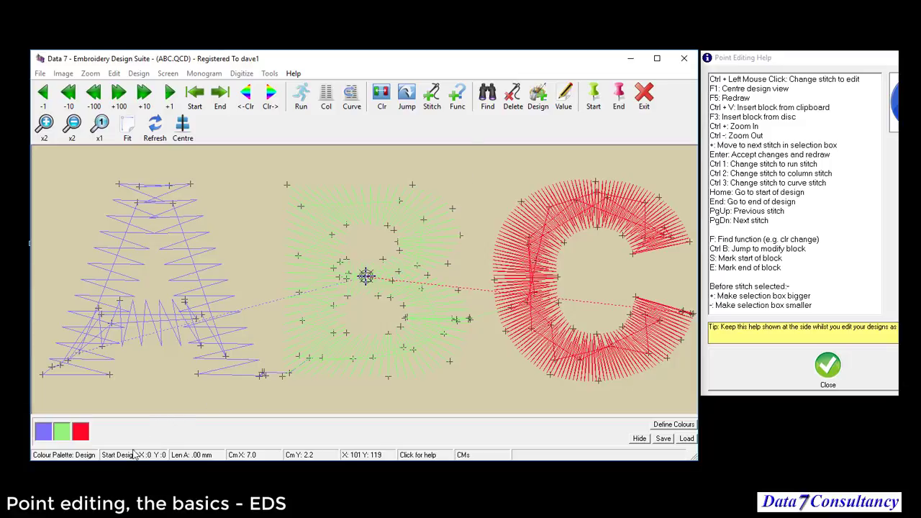
{"action": "left_click", "coordinate": [488, 104]}
{"action": "left_click", "coordinate": [464, 216]}
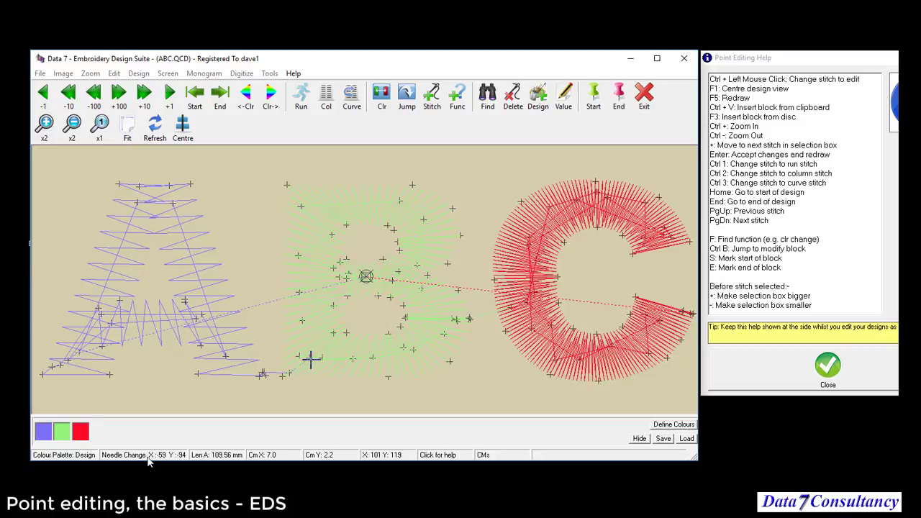
Step: Step through the stitches around the B's colour change to examine where the column density function sits
{"action": "key", "text": "Page_Up"}
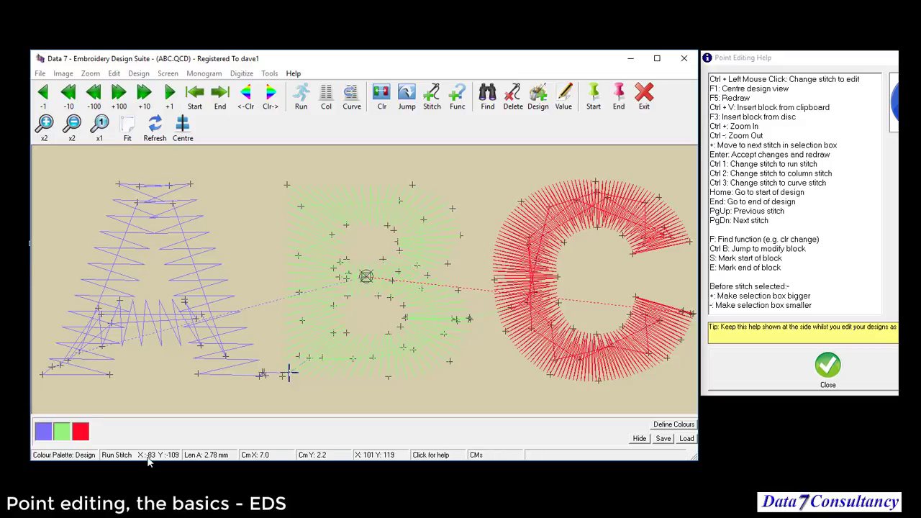
{"action": "key", "text": "Page_Down"}
{"action": "key", "text": "Page_Down"}
{"action": "key", "text": "Page_Down"}
{"action": "key", "text": "Page_Down"}
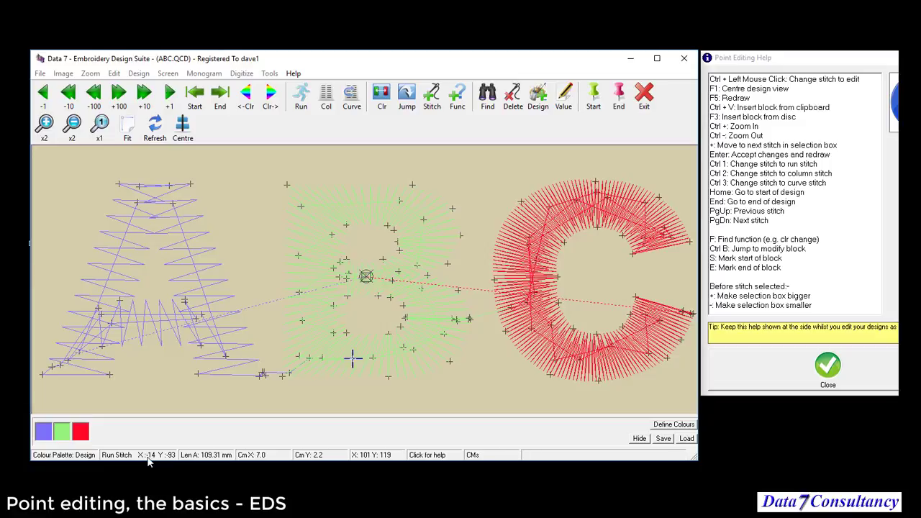
{"action": "key", "text": "Page_Down"}
{"action": "key", "text": "Page_Down"}
{"action": "key", "text": "Page_Down"}
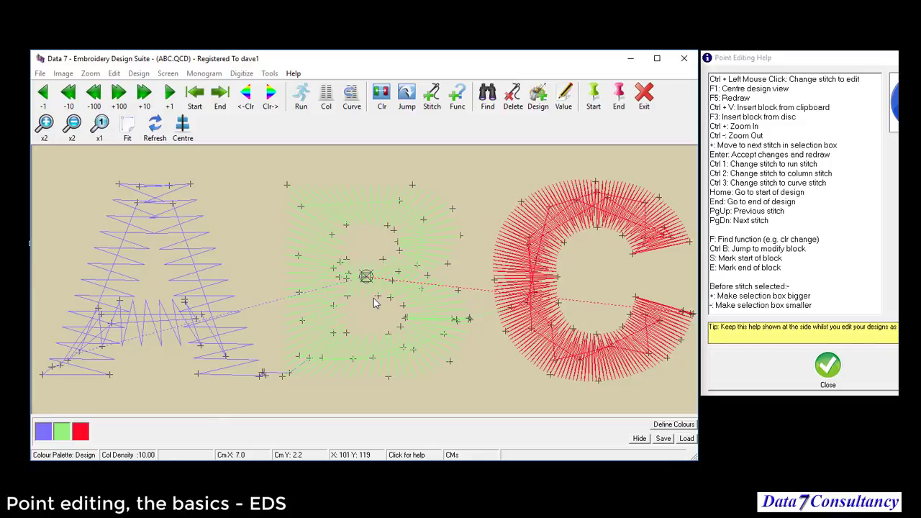
Step: Set the B's column density to 6 points and redraw the design
{"action": "left_click", "coordinate": [567, 99]}
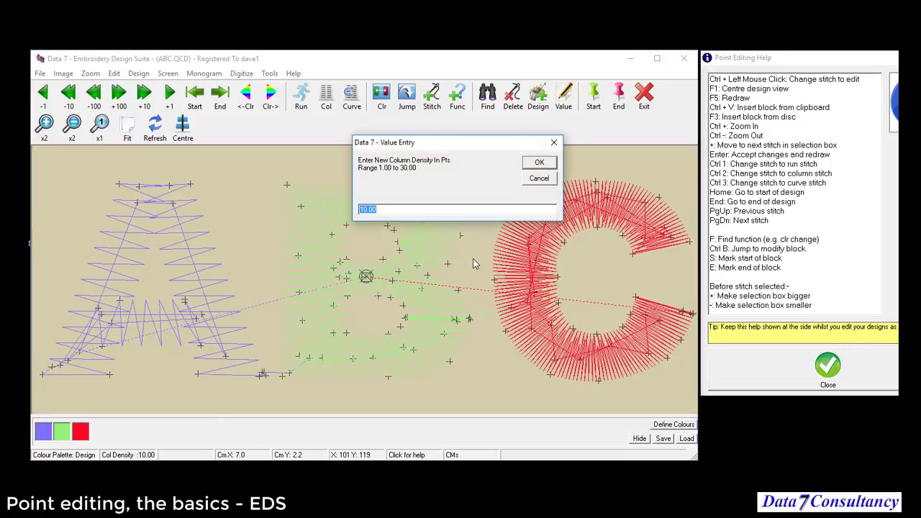
{"action": "type", "text": "6"}
{"action": "left_click", "coordinate": [536, 164]}
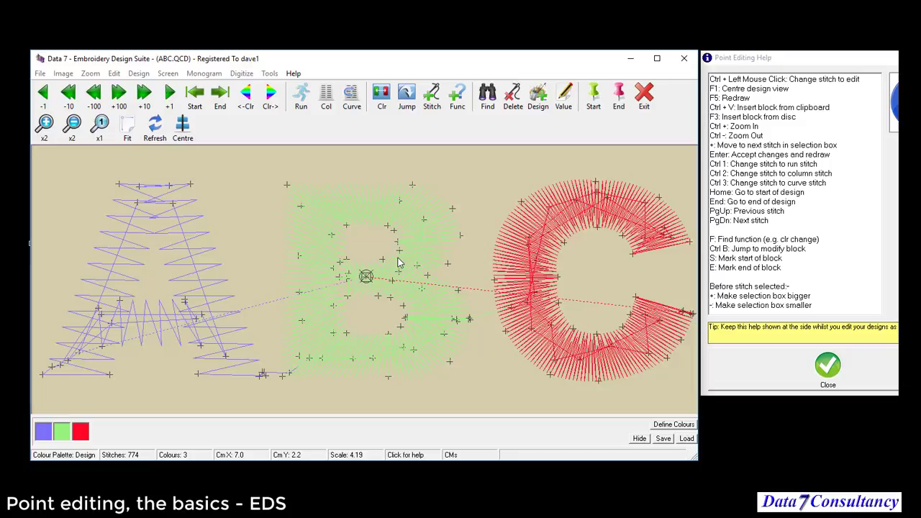
{"action": "key", "text": "Page_Down"}
Step: Find the next column density function, belonging to the C, and set its value to 8 points, redrawing the design
{"action": "left_click", "coordinate": [487, 101]}
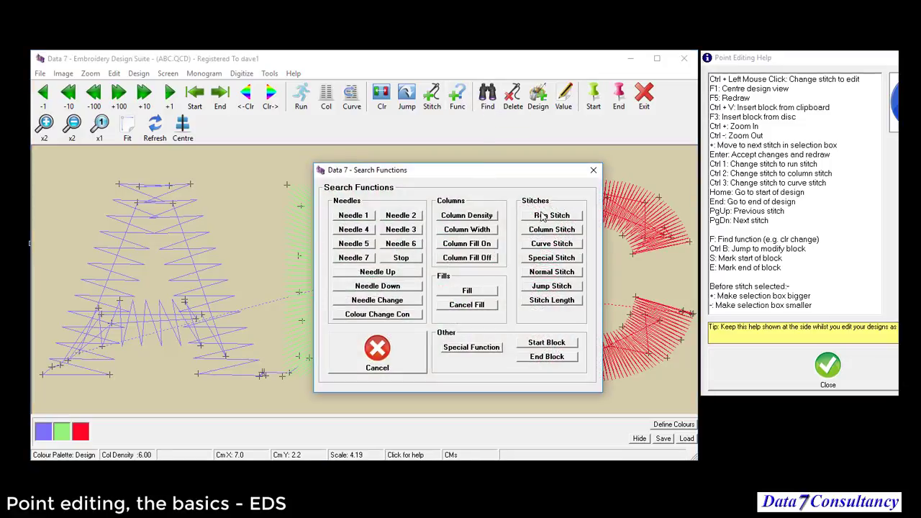
{"action": "left_click", "coordinate": [482, 218]}
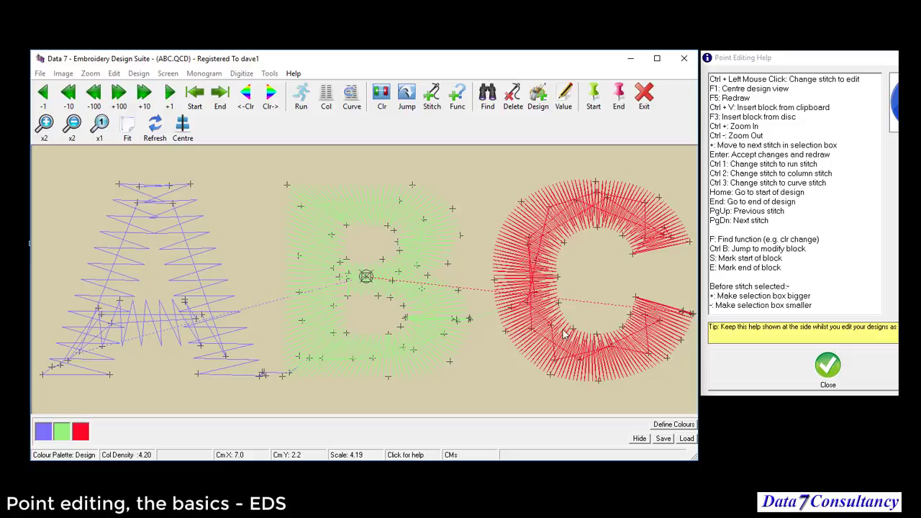
{"action": "left_click", "coordinate": [563, 98]}
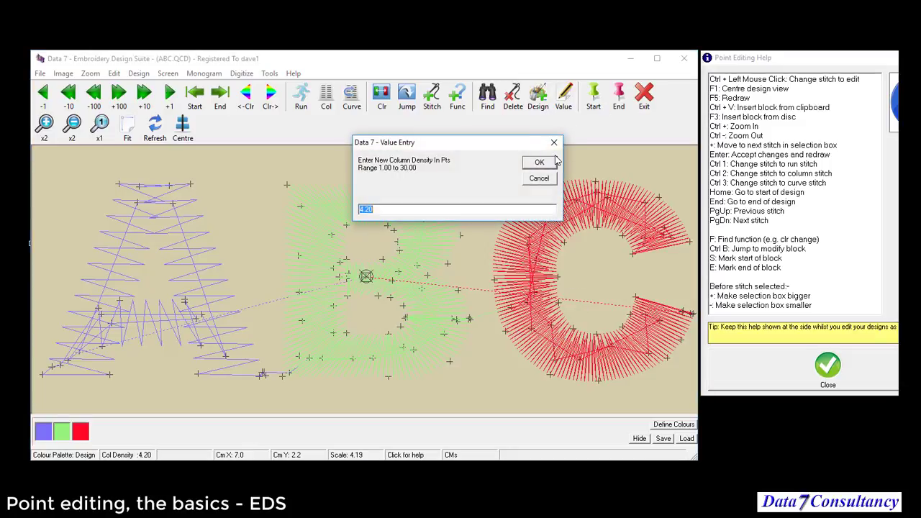
{"action": "type", "text": "8"}
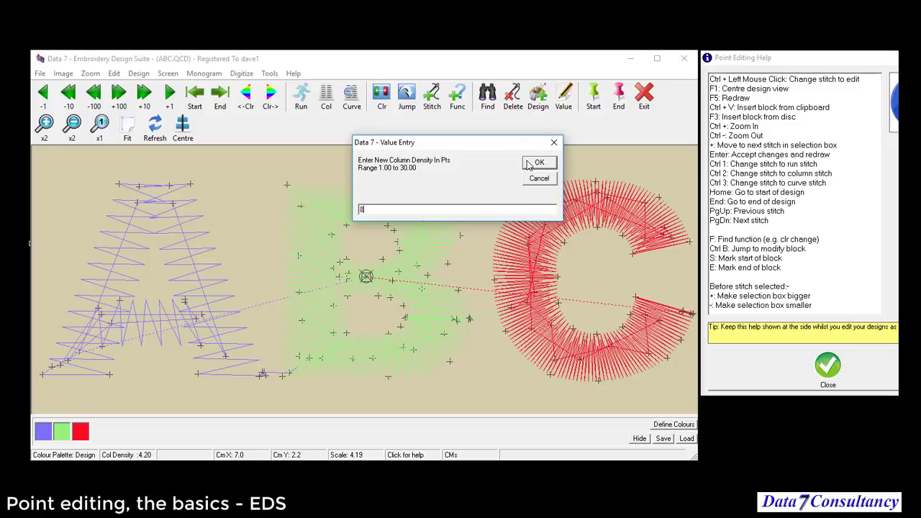
{"action": "left_click", "coordinate": [536, 163]}
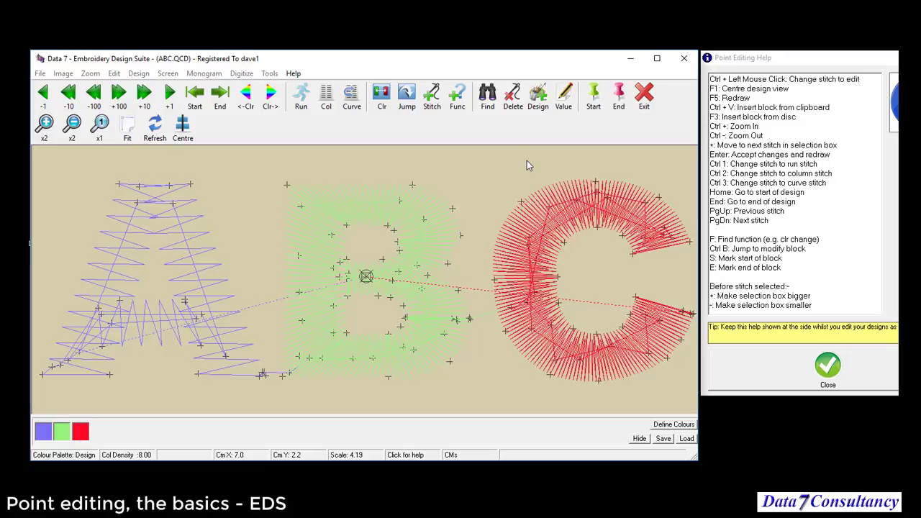
{"action": "key", "text": "Return"}
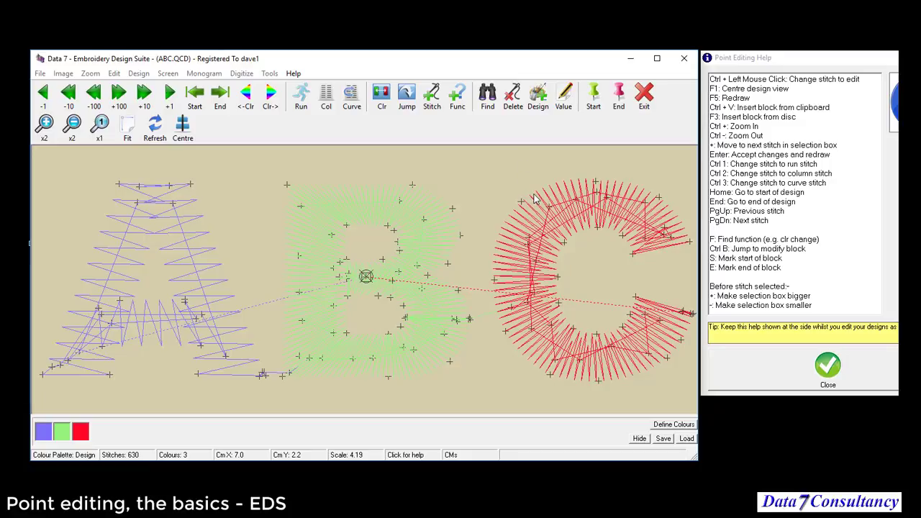
Step: Examine the list of functions that can be searched for, without choosing any
{"action": "left_click", "coordinate": [493, 103]}
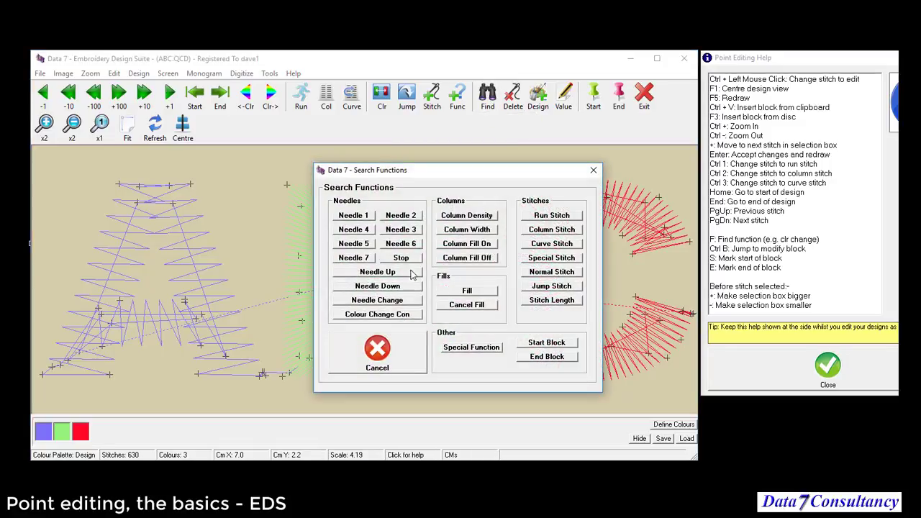
{"action": "left_click", "coordinate": [404, 361]}
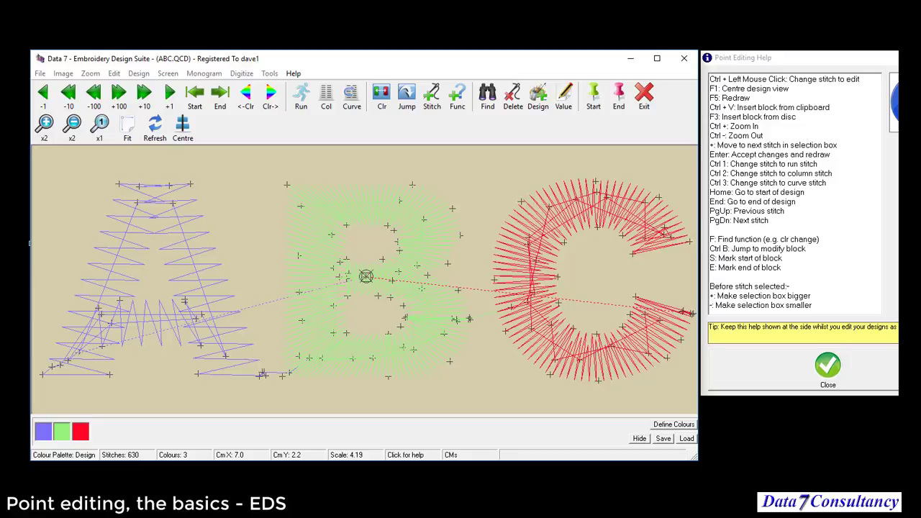
{"action": "left_click", "coordinate": [727, 187]}
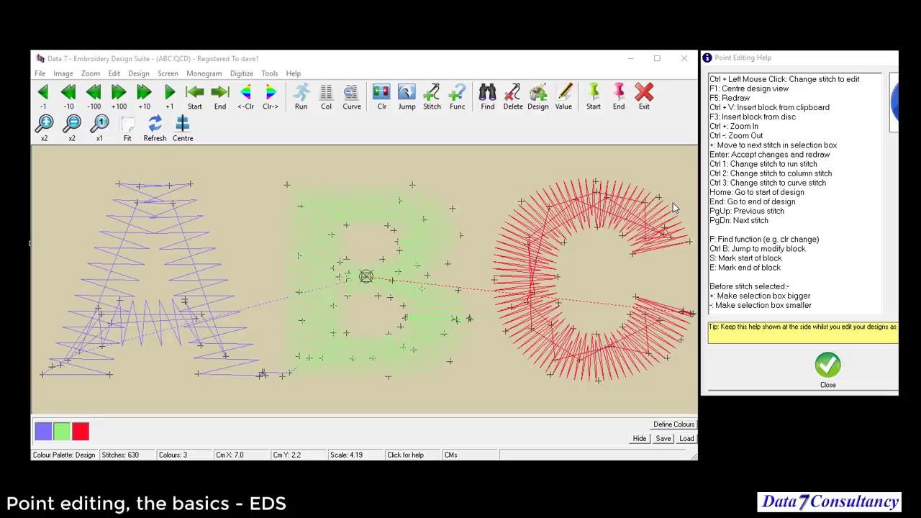
{"action": "left_click", "coordinate": [300, 103]}
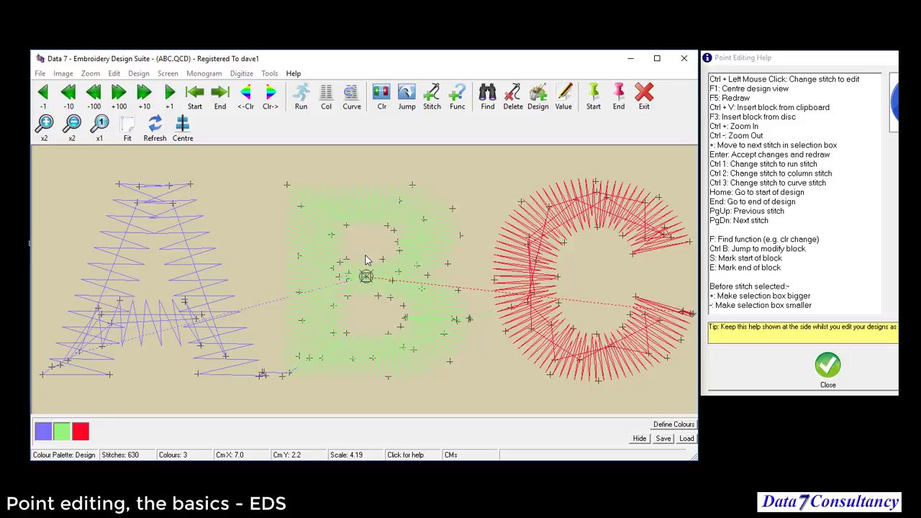
Step: Go to the start of the design and step forward to the run stitch near the top of the A
{"action": "key", "text": "Home"}
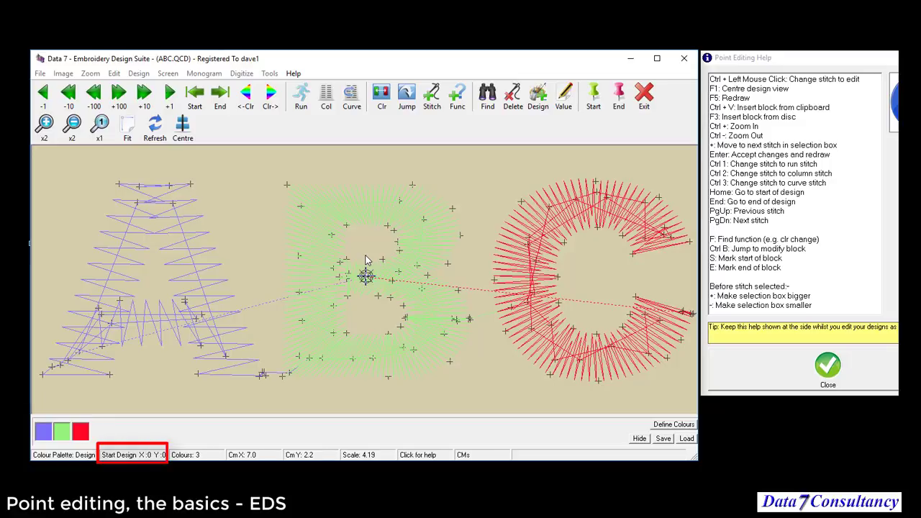
{"action": "key", "text": "Page_Down"}
{"action": "key", "text": "Page_Down"}
{"action": "key", "text": "Page_Down"}
{"action": "key", "text": "Page_Down"}
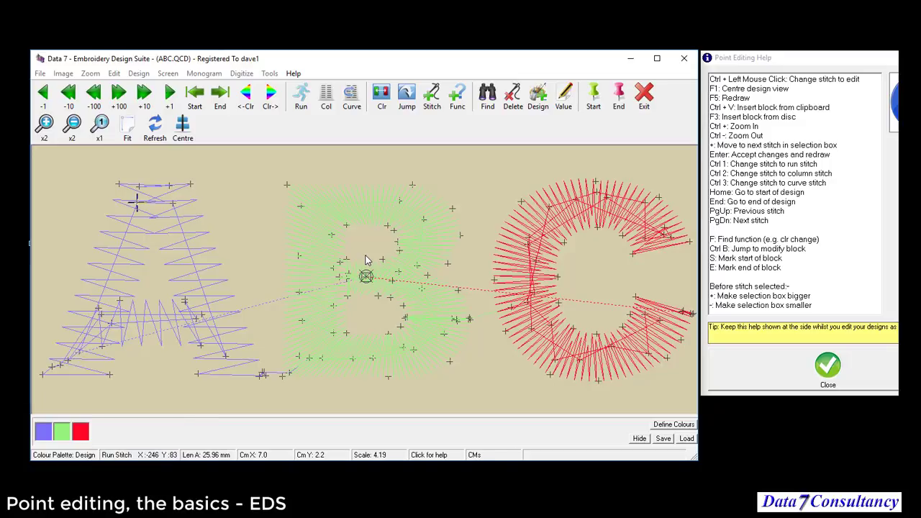
Step: Go back from the design's end to the C's last run stitch and insert three run stitches after it, leading below the C
{"action": "key", "text": "End"}
{"action": "key", "text": "Page_Up"}
{"action": "key", "text": "Page_Up"}
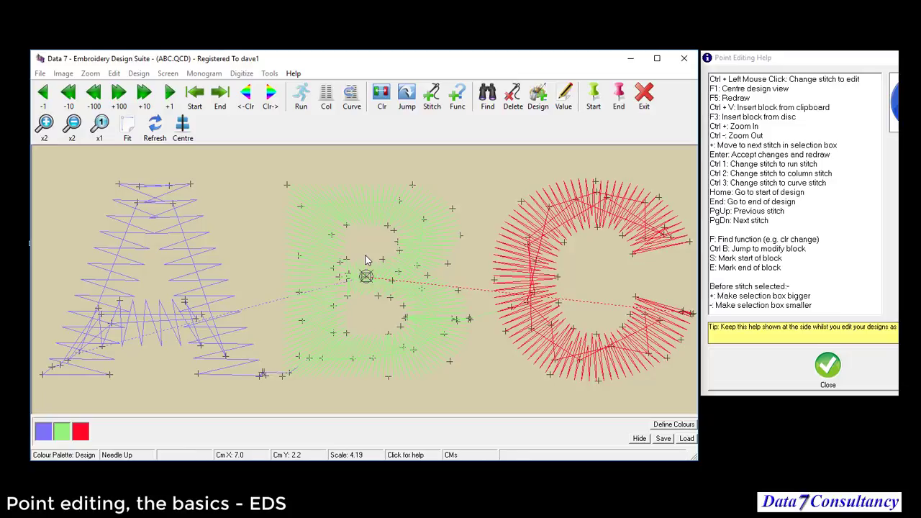
{"action": "key", "text": "Page_Up"}
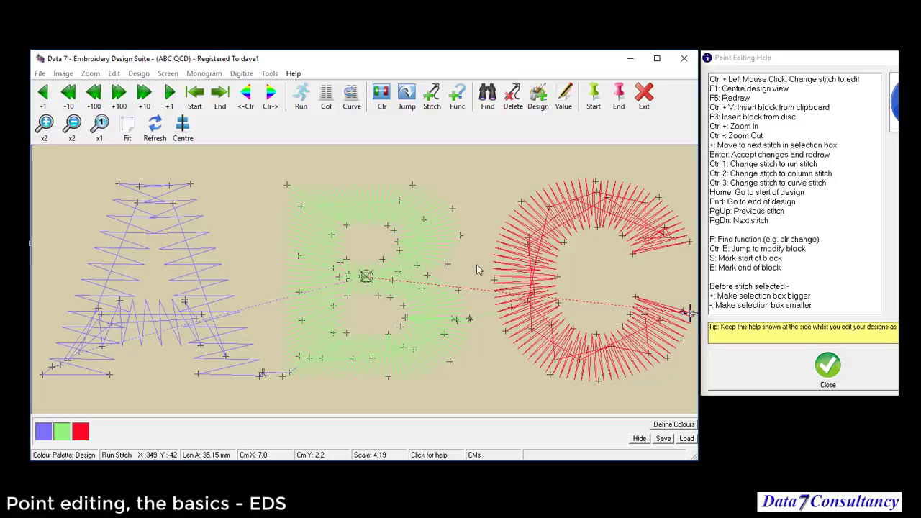
{"action": "left_click", "coordinate": [73, 126]}
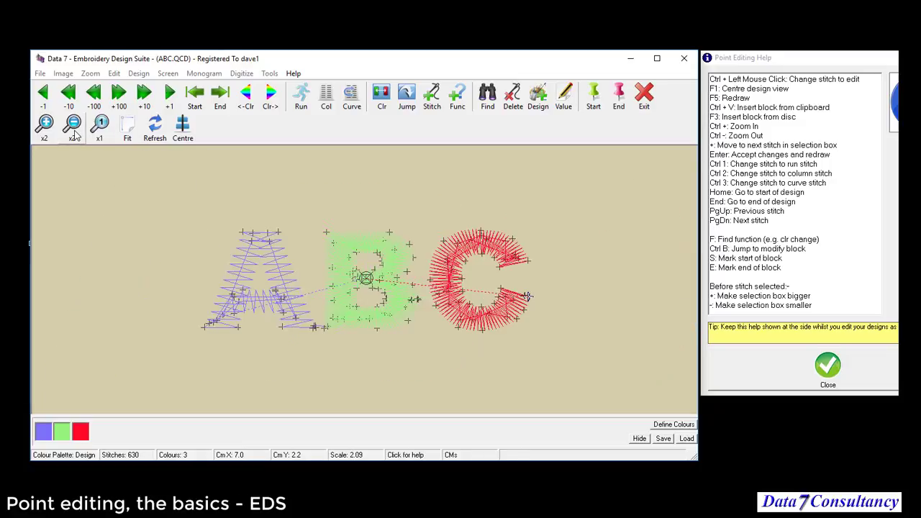
{"action": "left_click", "coordinate": [301, 95]}
{"action": "left_click_drag", "start_coordinate": [534, 294], "coordinate": [513, 362]}
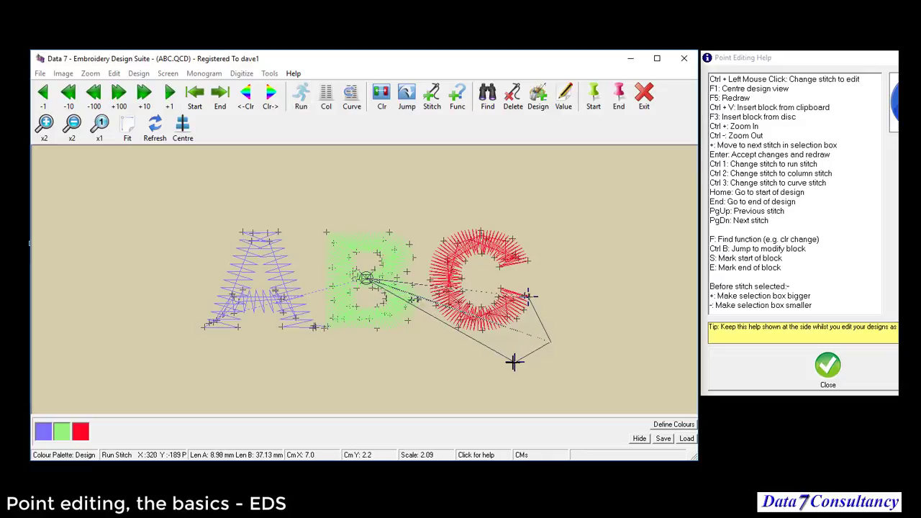
{"action": "left_click", "coordinate": [569, 381]}
{"action": "key", "text": "1"}
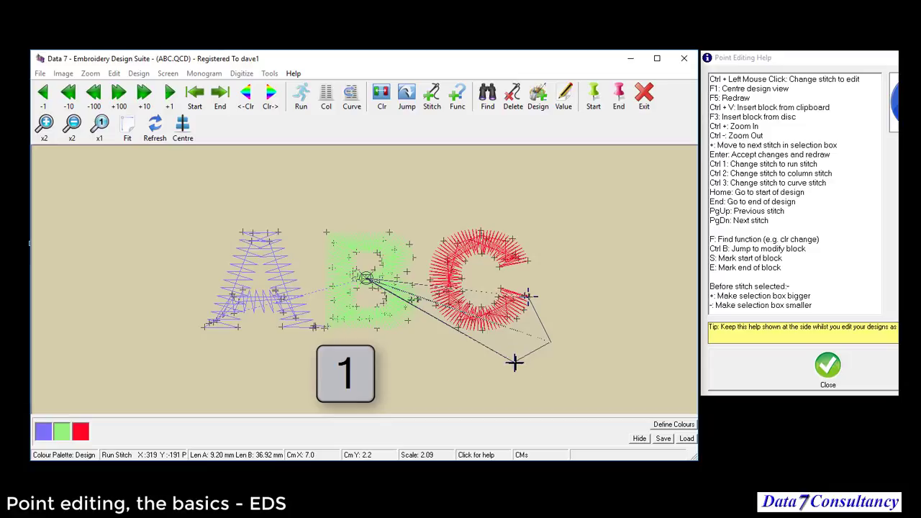
{"action": "mouse_move", "coordinate": [515, 360]}
{"action": "left_mouse_down"}
{"action": "mouse_move", "coordinate": [522, 371]}
{"action": "mouse_move", "coordinate": [528, 350]}
{"action": "left_mouse_up"}
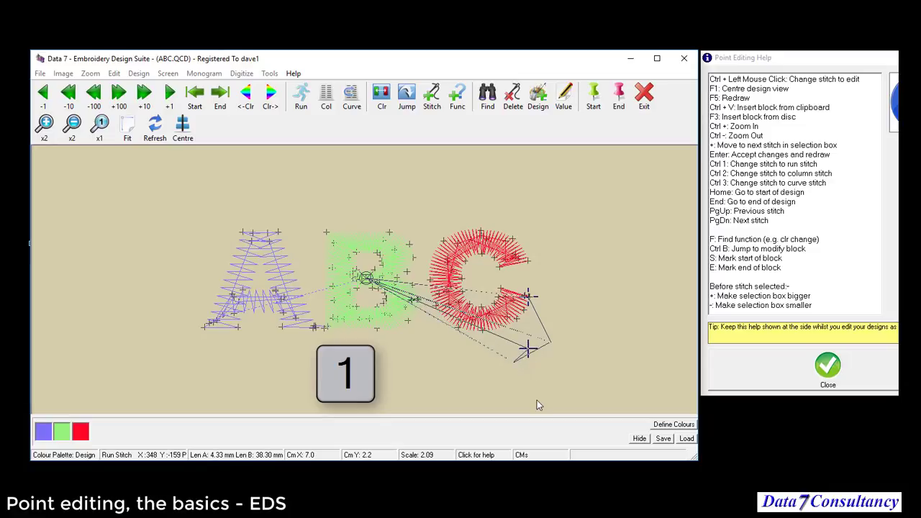
Step: Add column stitches for a rectangular block about 8 mm high below the C, followed by a run stitch below the B
{"action": "key", "text": "2"}
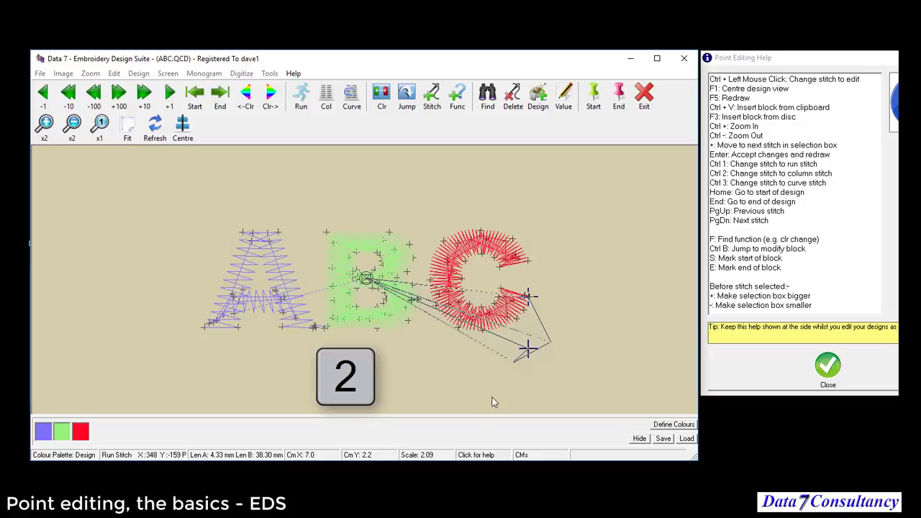
{"action": "left_click_drag", "start_coordinate": [528, 350], "coordinate": [452, 383]}
{"action": "key", "text": "2"}
{"action": "key", "text": "2"}
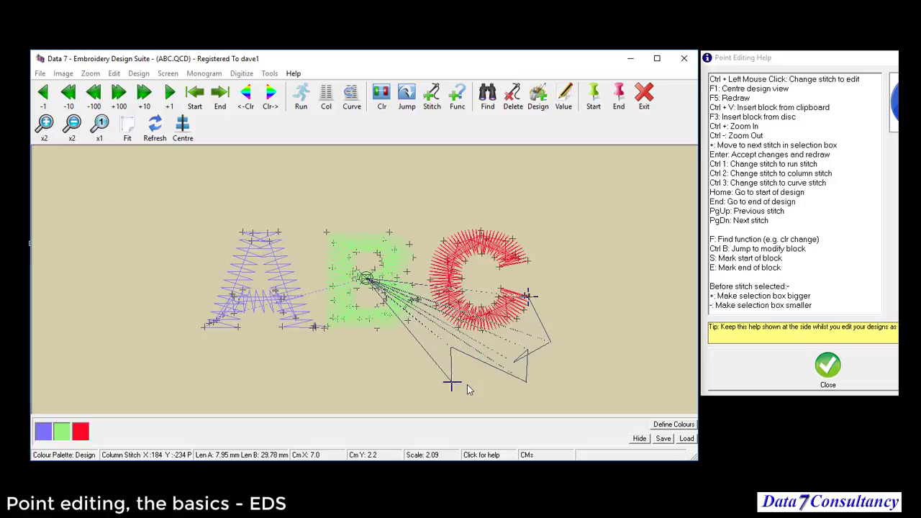
{"action": "key", "text": "1"}
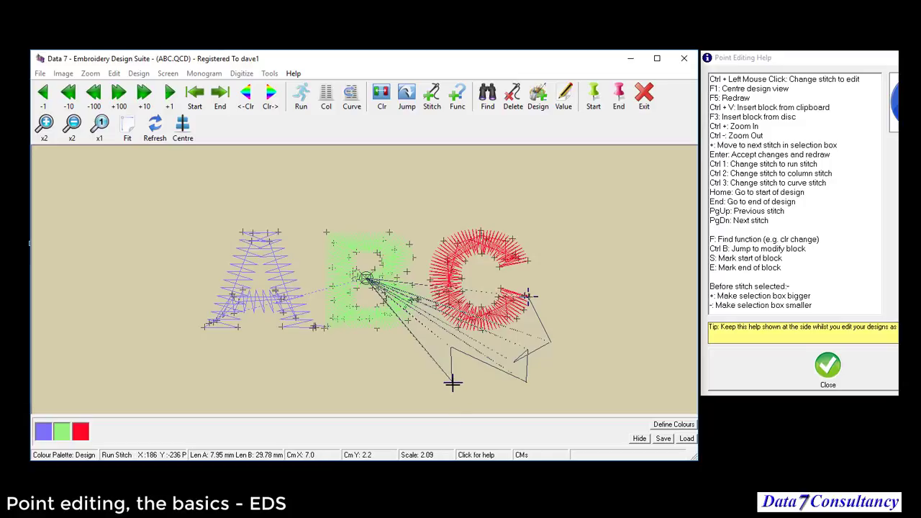
{"action": "left_click_drag", "start_coordinate": [452, 383], "coordinate": [389, 369]}
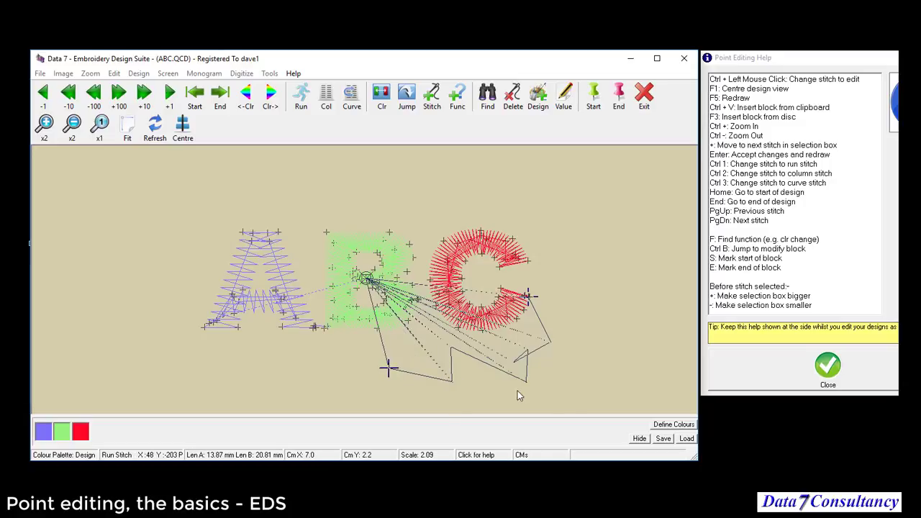
Step: Step through the added run and column stitches to check their types, and accept the changes so the design redraws
{"action": "key", "text": "Page_Up"}
{"action": "key", "text": "Page_Down"}
{"action": "key", "text": "Page_Down"}
{"action": "key", "text": "Page_Down"}
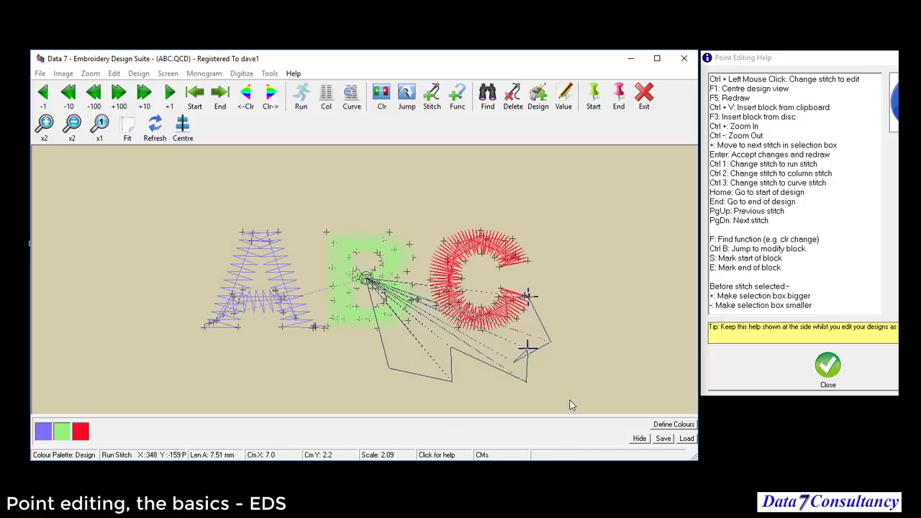
{"action": "key", "text": "Page_Up"}
{"action": "key", "text": "Page_Down"}
{"action": "key", "text": "Return"}
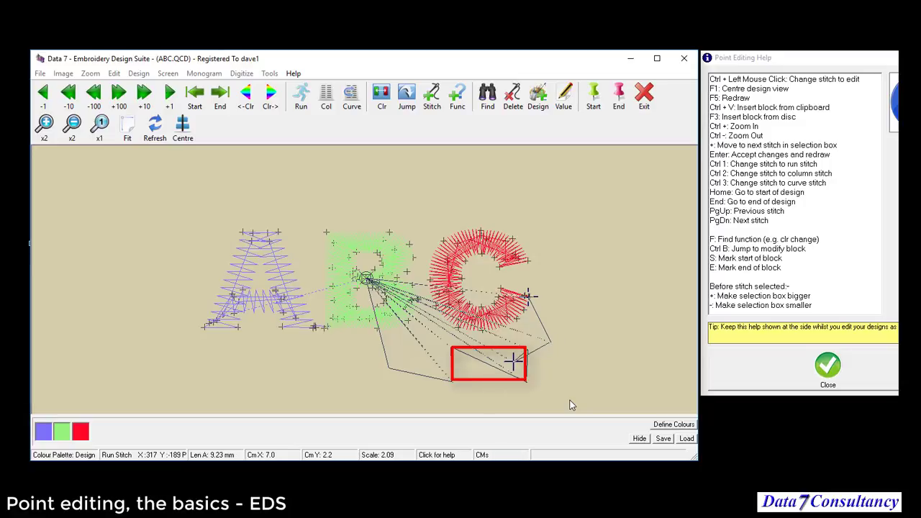
{"action": "key", "text": "Page_Down"}
{"action": "key", "text": "Page_Down"}
{"action": "key", "text": "Page_Down"}
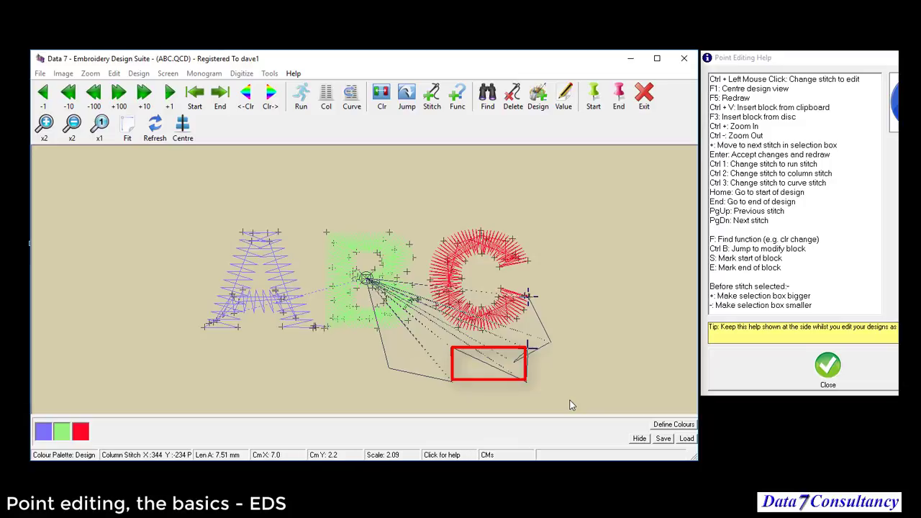
{"action": "key", "text": "Page_Down"}
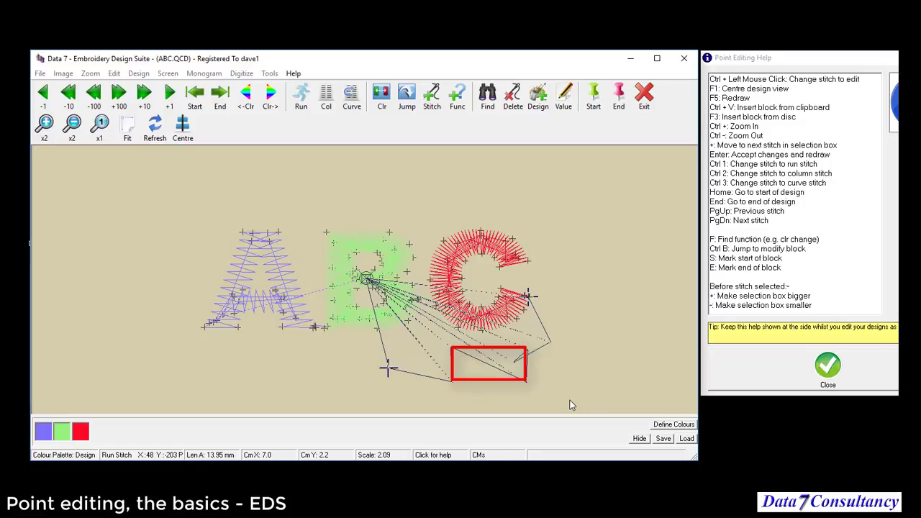
{"action": "key", "text": "Return"}
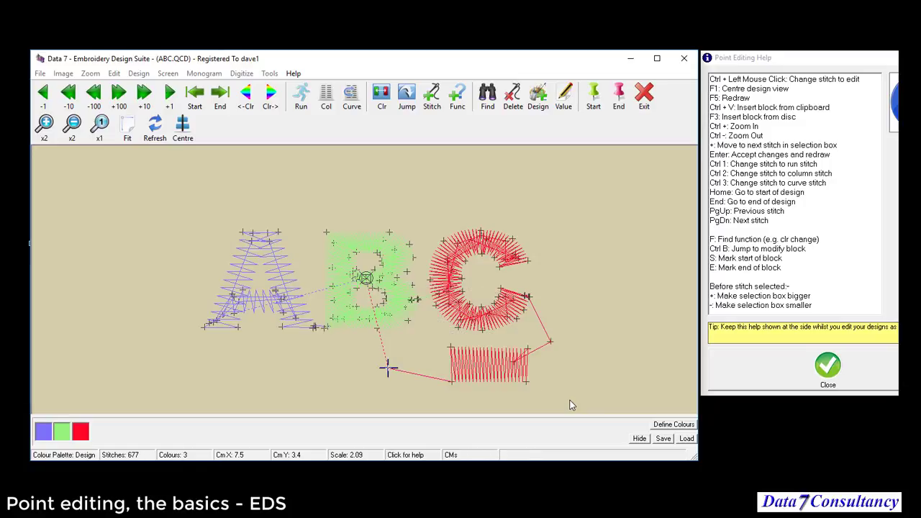
Step: Move the column block's lower-left stitch outward to about X 123, Y -231 and accept the change
{"action": "left_click", "coordinate": [458, 355], "text": "ctrl"}
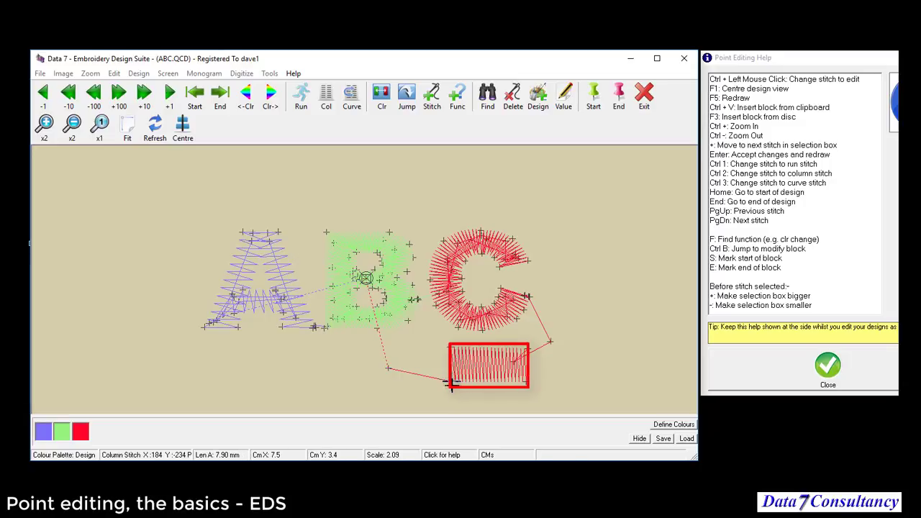
{"action": "left_click", "coordinate": [423, 379]}
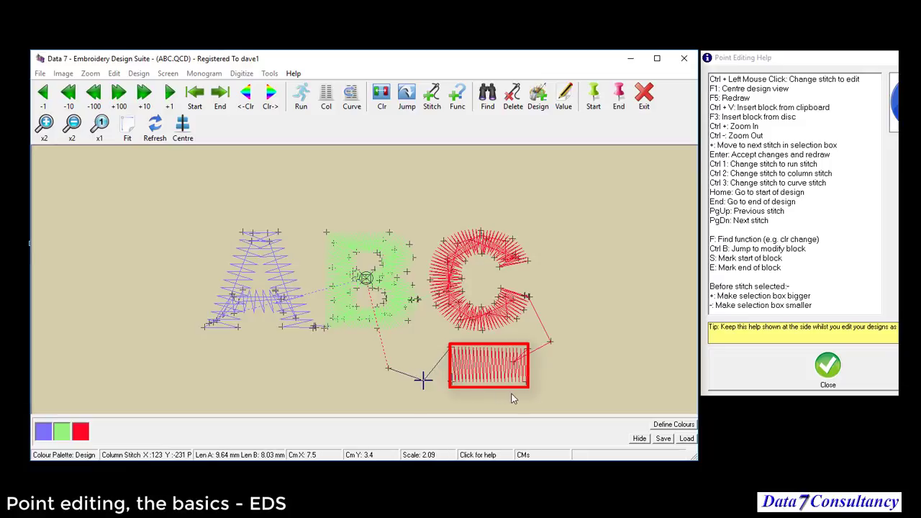
{"action": "key", "text": "Return"}
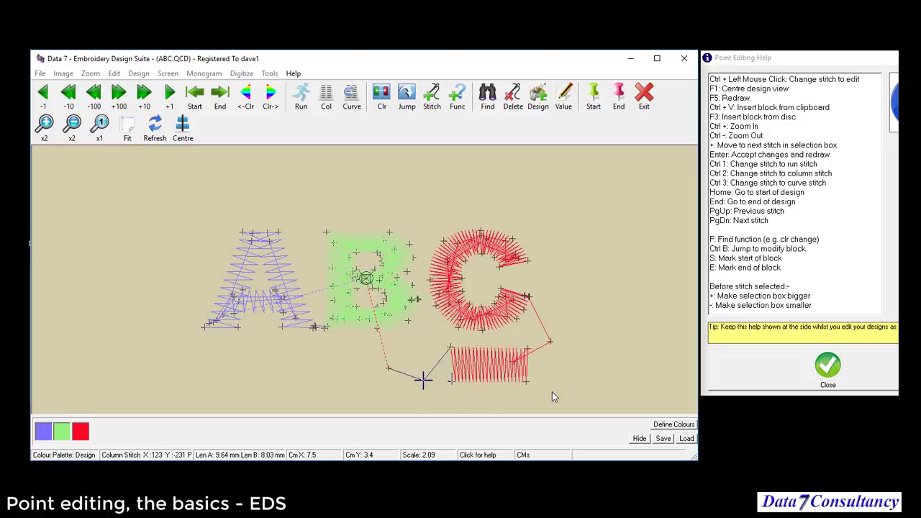
Step: Step through the edited column block from its upper-left corner to examine its column and run stitches
{"action": "left_click", "coordinate": [449, 354], "text": "ctrl"}
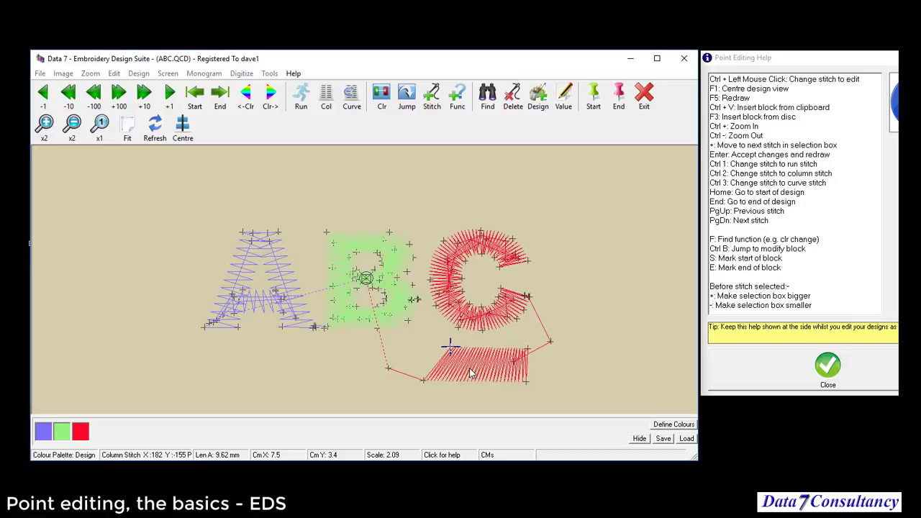
{"action": "key", "text": "Page_Down"}
{"action": "key", "text": "Page_Down"}
{"action": "key", "text": "Page_Down"}
{"action": "key", "text": "Page_Down"}
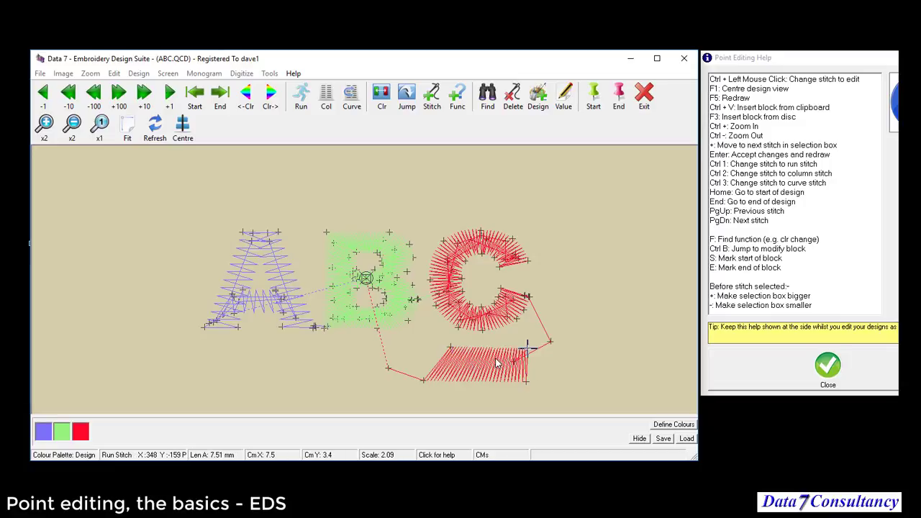
{"action": "key", "text": "Page_Down"}
{"action": "key", "text": "Page_Up"}
{"action": "key", "text": "Page_Up"}
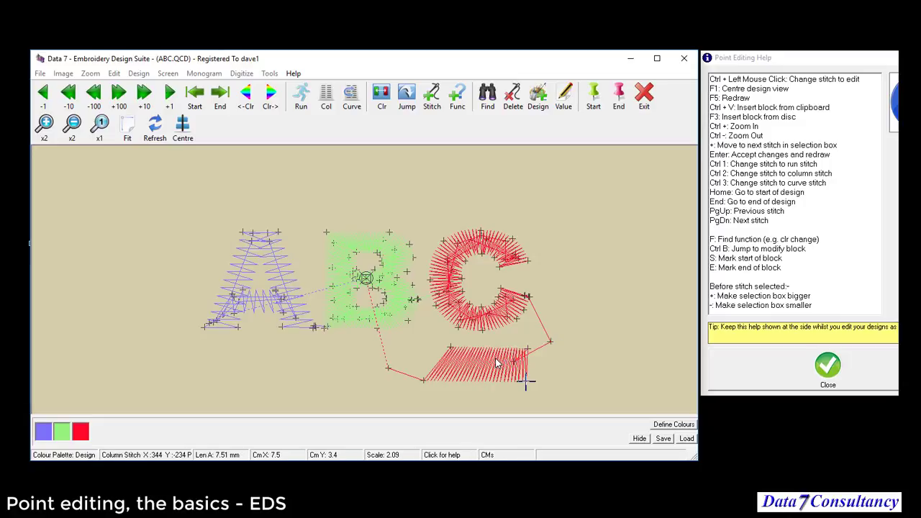
Step: Step back and forth through the stitches between the end of the C and the column block to examine them
{"action": "key", "text": "Page_Up"}
{"action": "key", "text": "Page_Up"}
{"action": "key", "text": "Page_Up"}
{"action": "key", "text": "Page_Up"}
{"action": "key", "text": "Page_Down"}
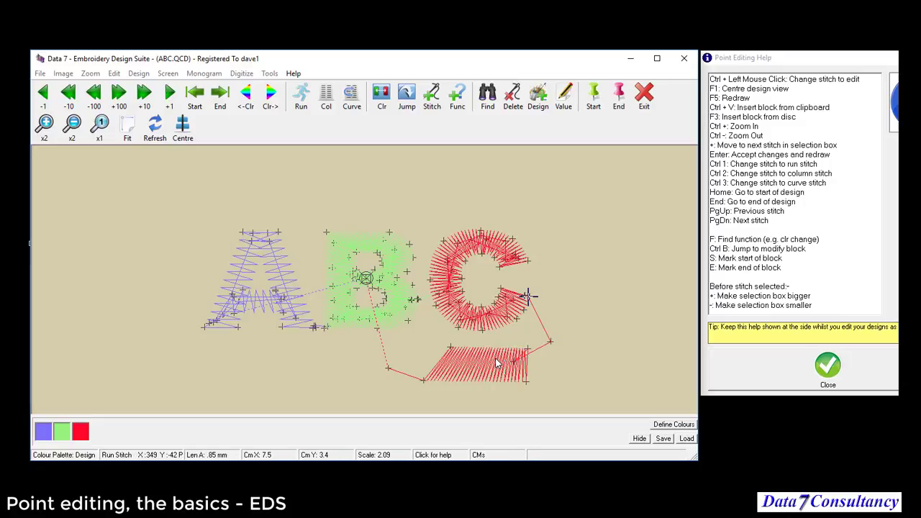
{"action": "key", "text": "Page_Down"}
{"action": "key", "text": "Page_Down"}
{"action": "key", "text": "Page_Down"}
{"action": "key", "text": "Page_Up"}
{"action": "key", "text": "Page_Up"}
{"action": "key", "text": "Page_Down"}
{"action": "key", "text": "Page_Down"}
{"action": "key", "text": "Page_Down"}
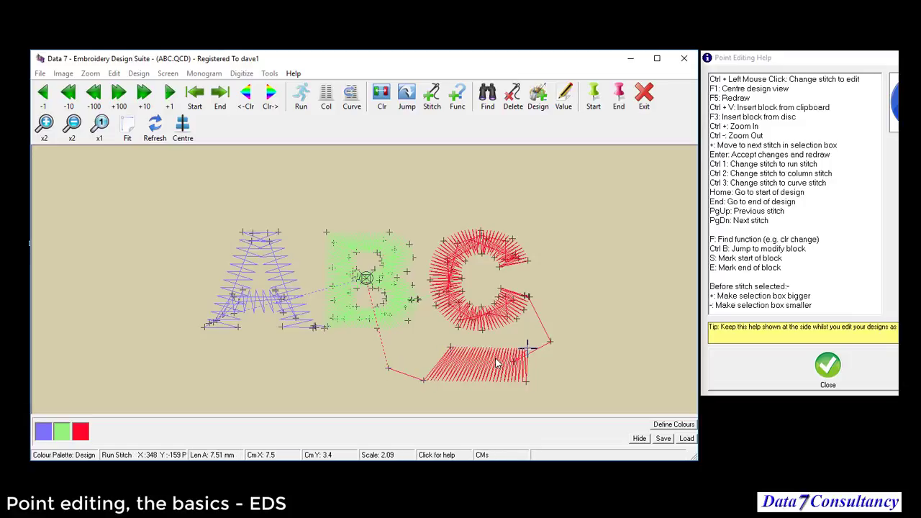
Step: Delete the column stitches that form the block below the C and redraw the design
{"action": "key", "text": "Page_Down"}
{"action": "key", "text": "Page_Up"}
{"action": "key", "text": "Page_Up"}
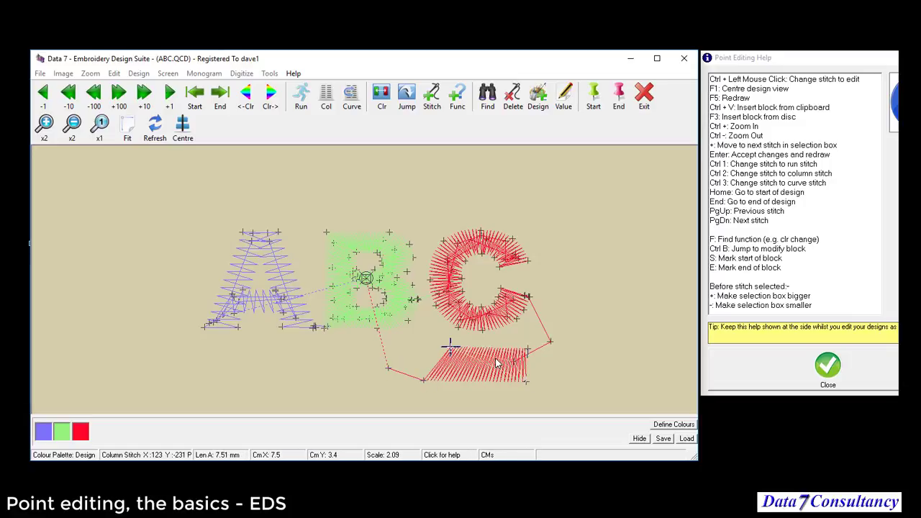
{"action": "key", "text": "Page_Up"}
{"action": "key", "text": "Delete"}
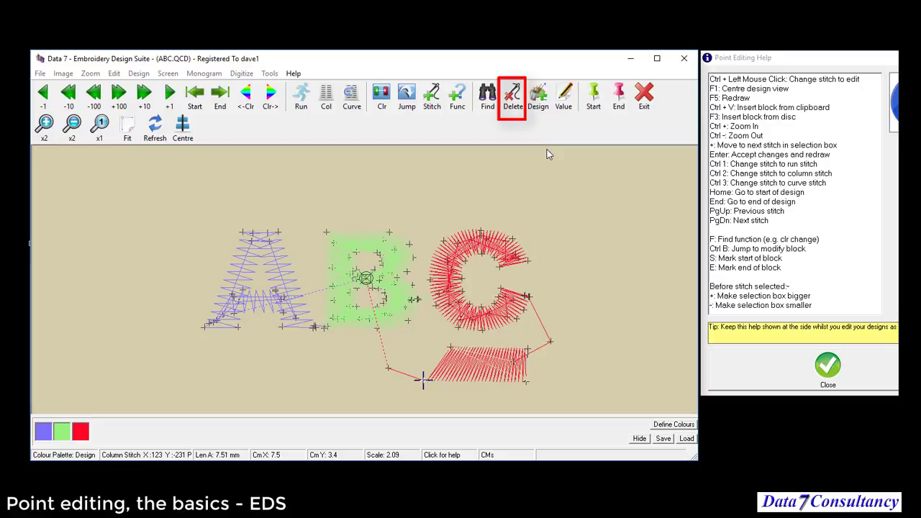
{"action": "key", "text": "Delete"}
{"action": "key", "text": "F5"}
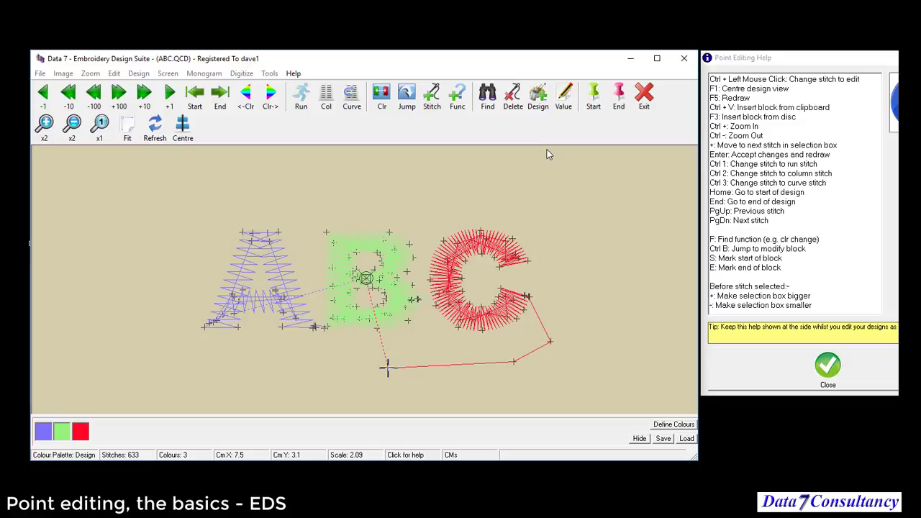
Step: Delete the remaining added run stitches below the letters and accept the changes so the design redraws
{"action": "key", "text": "Page_Down"}
{"action": "key", "text": "Page_Down"}
{"action": "key", "text": "Page_Up"}
{"action": "key", "text": "Page_Up"}
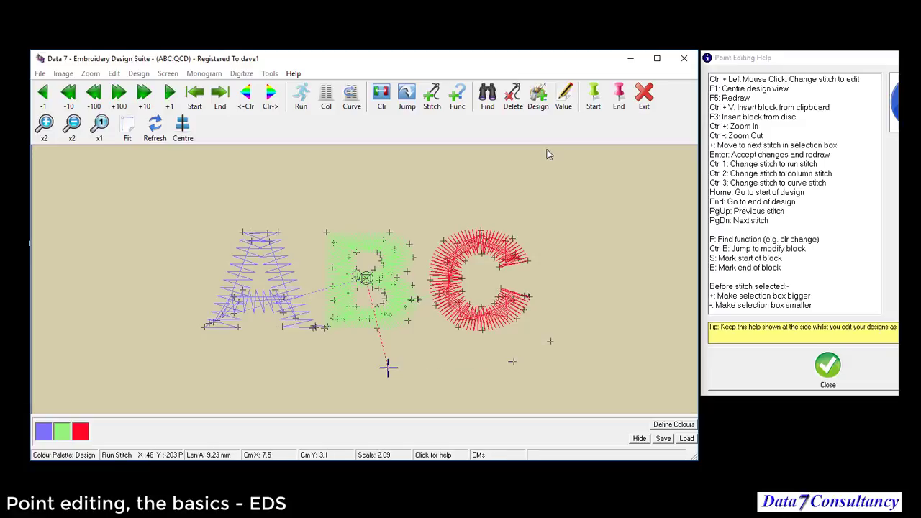
{"action": "key", "text": "Home"}
{"action": "key", "text": "Return"}
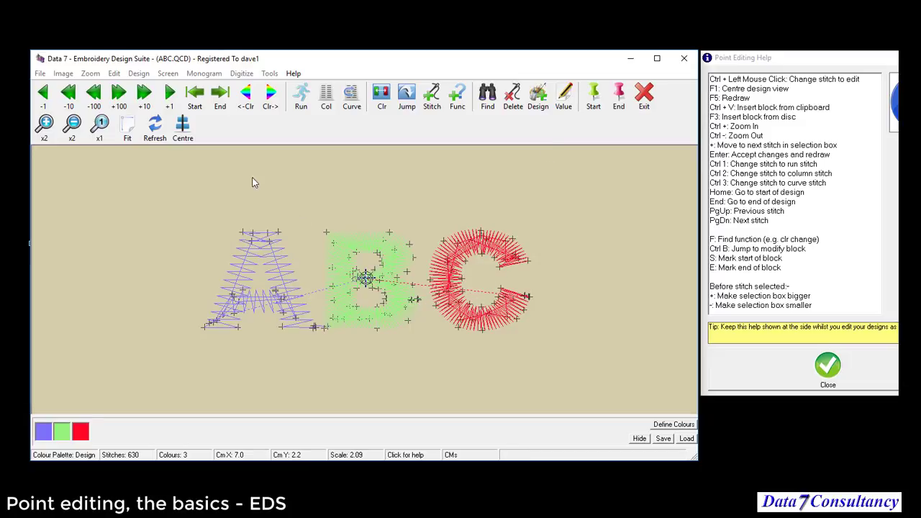
Step: Find the column density function at the start of the B, delete it and redraw the design
{"action": "left_click", "coordinate": [129, 128]}
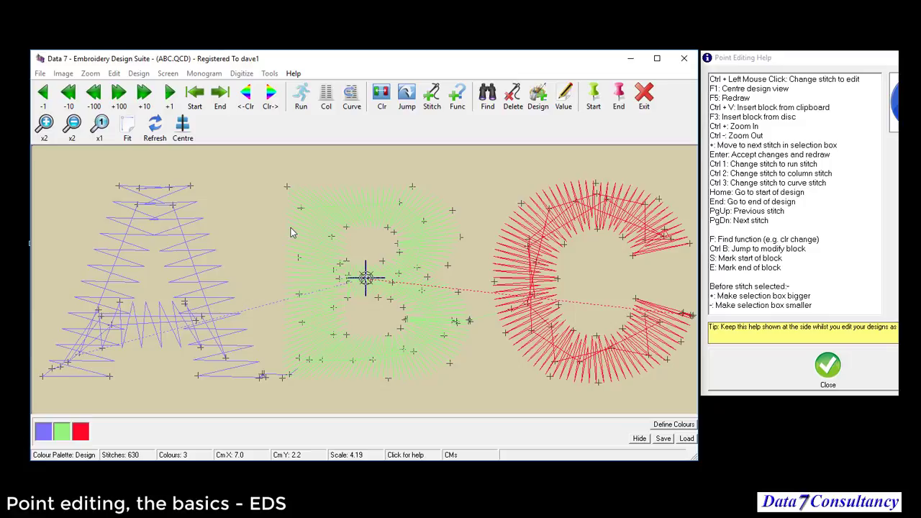
{"action": "key", "text": "Home"}
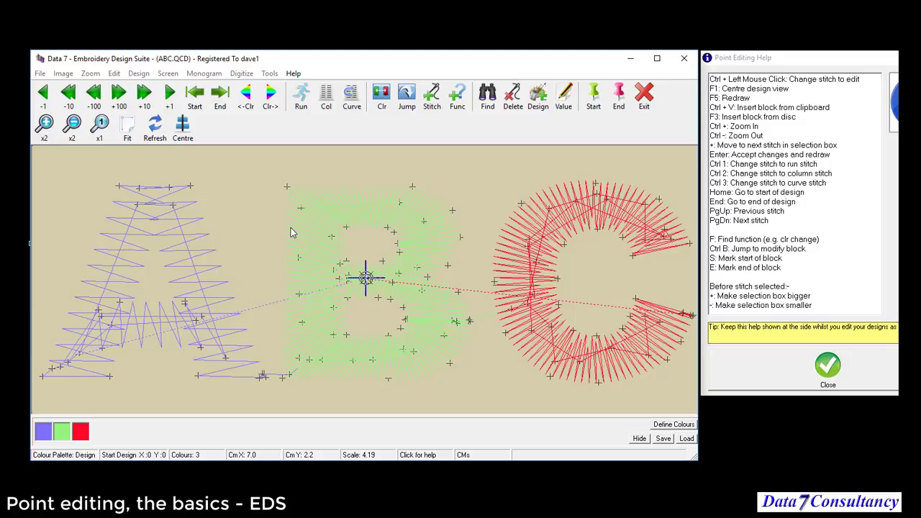
{"action": "left_click", "coordinate": [487, 97]}
{"action": "left_click", "coordinate": [469, 213]}
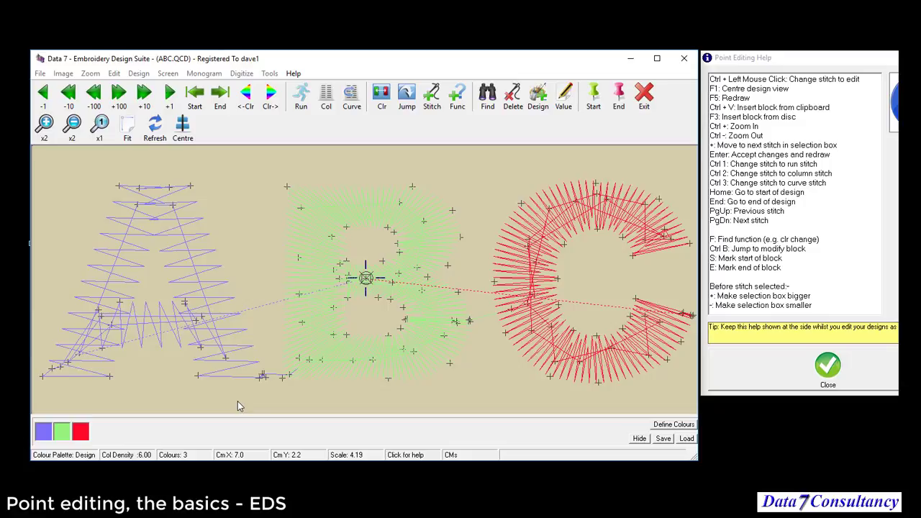
{"action": "key", "text": "Page_Down"}
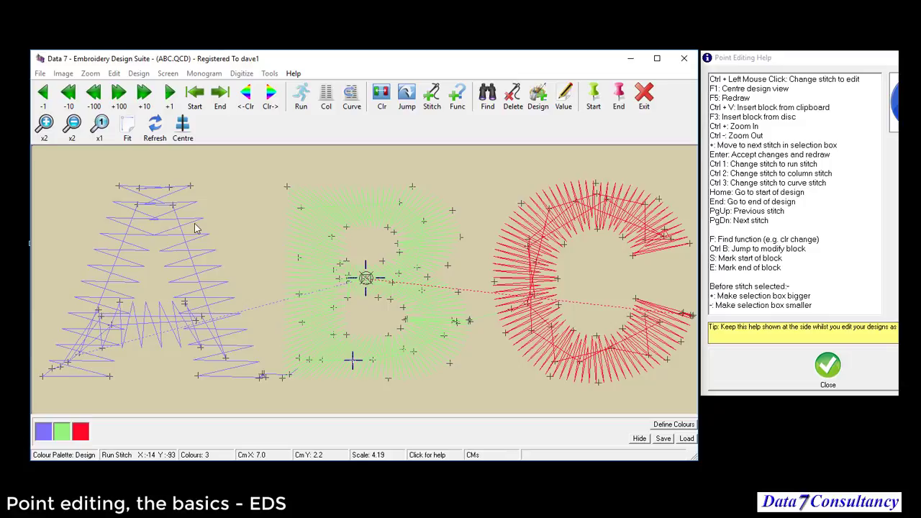
{"action": "key", "text": "Return"}
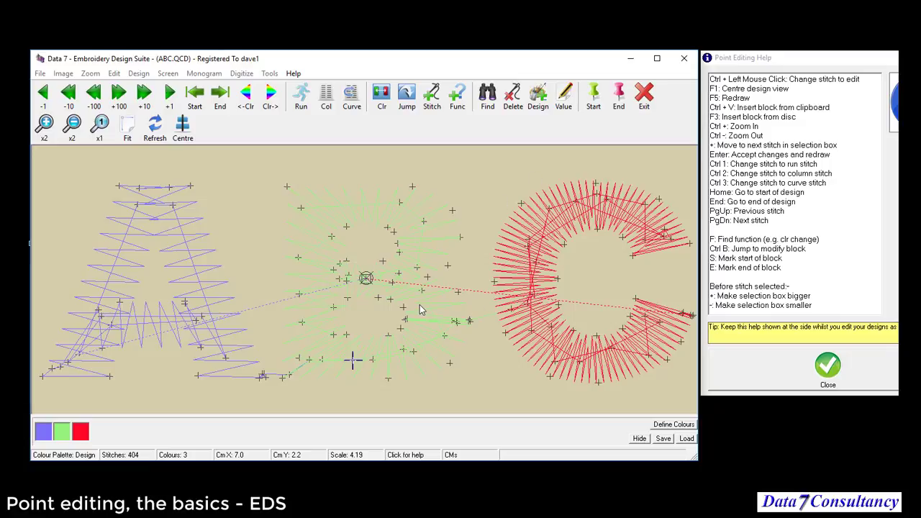
Step: Remove the remaining colour-change and column density functions from the design and redraw it
{"action": "key", "text": "Page_Up"}
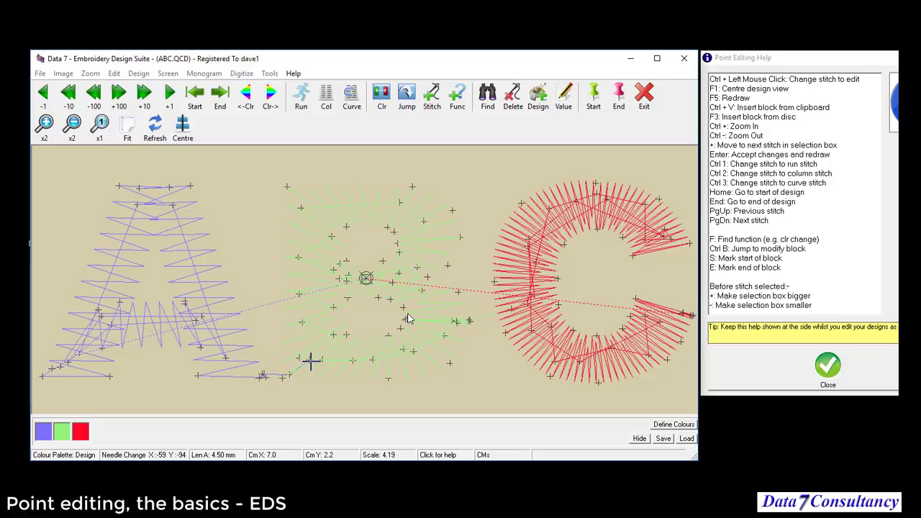
{"action": "key", "text": "Page_Down"}
{"action": "key", "text": "Return"}
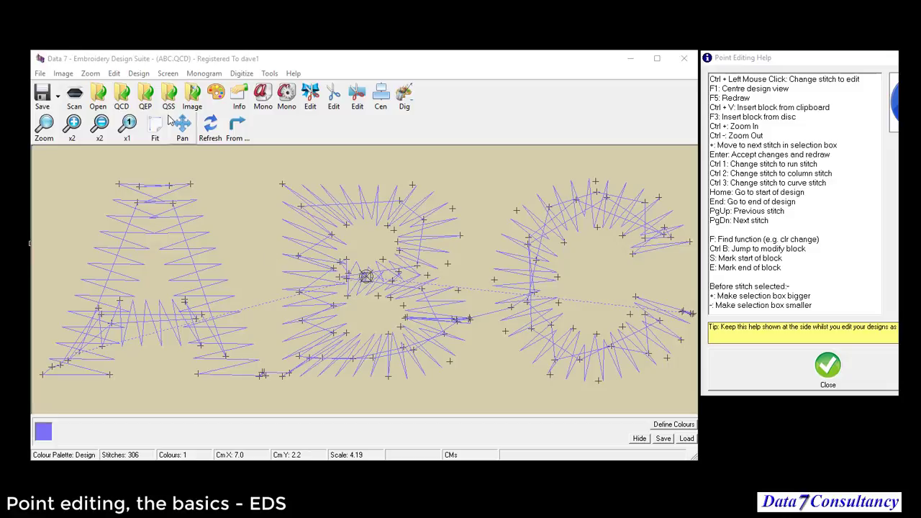
Step: Set the design's default column density to 4.2 and save the preferences
{"action": "left_click", "coordinate": [144, 75]}
{"action": "left_click", "coordinate": [144, 75]}
{"action": "left_click", "coordinate": [154, 199]}
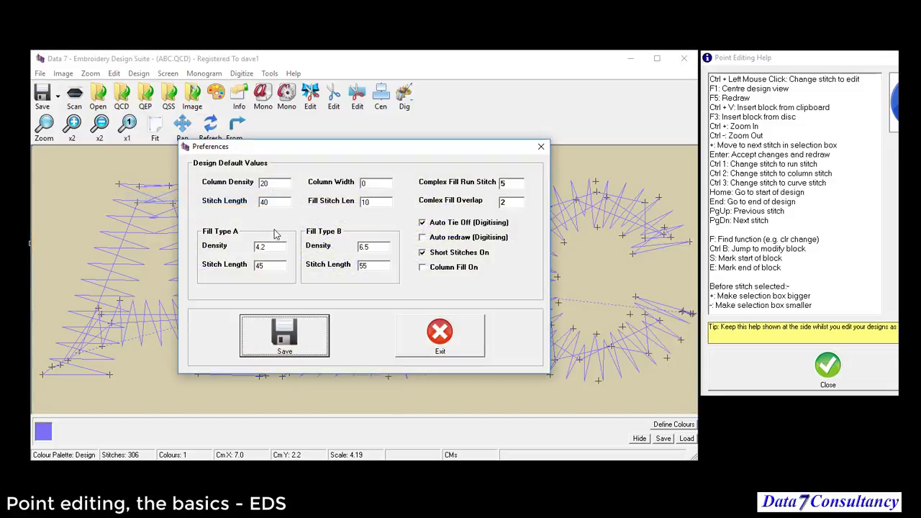
{"action": "left_click", "coordinate": [278, 184]}
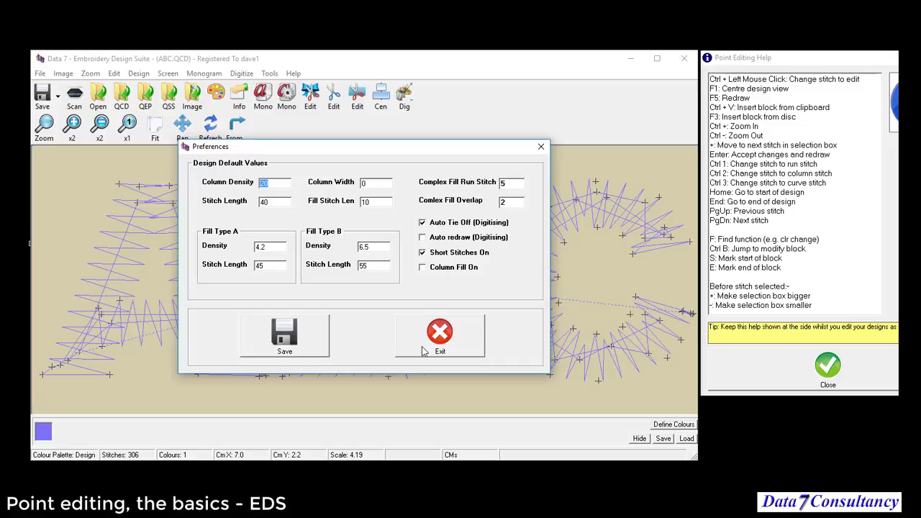
{"action": "type", "text": "4.2"}
{"action": "left_click", "coordinate": [311, 346]}
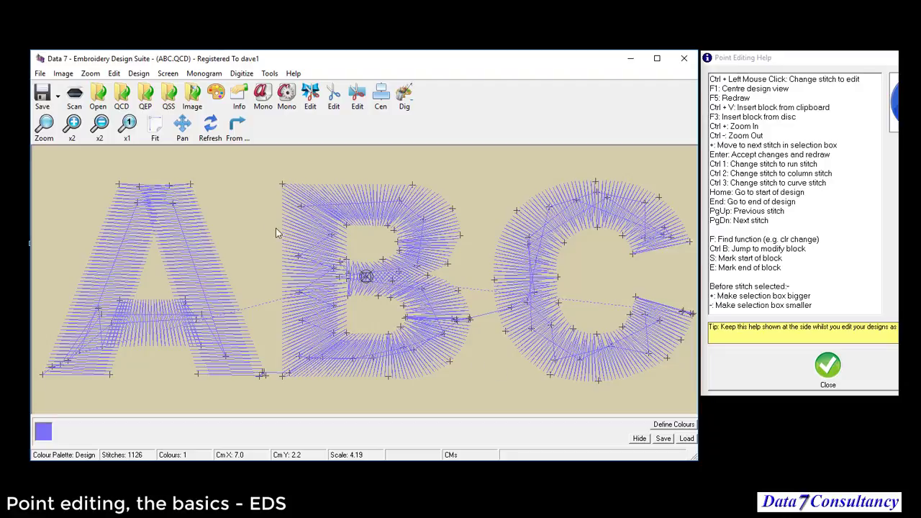
Step: Reopen point editing and step from the start of the design to the B's first run stitch at X -83, Y -109
{"action": "left_click", "coordinate": [335, 102]}
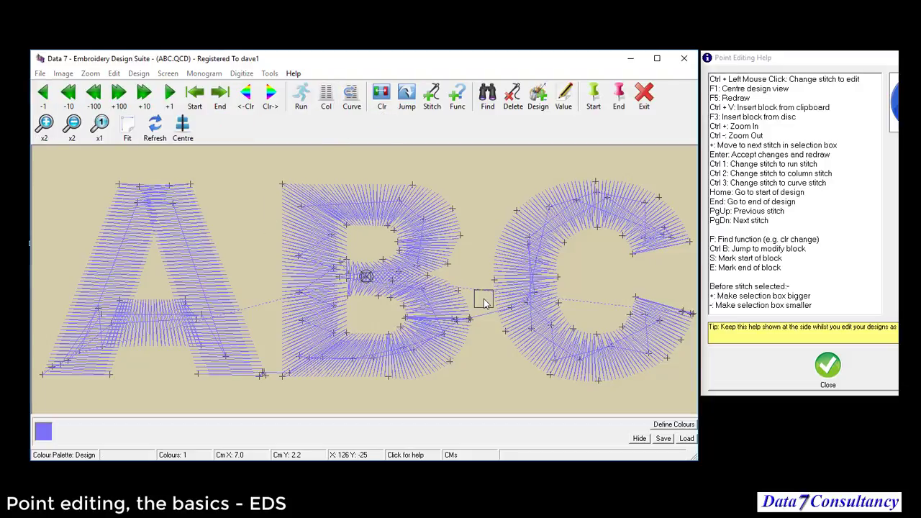
{"action": "key", "text": "Home"}
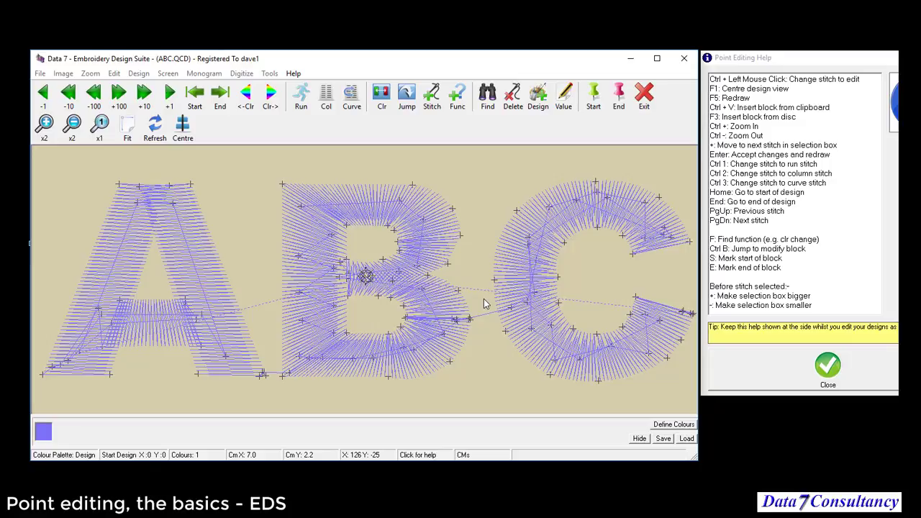
{"action": "key", "text": "Page_Down"}
{"action": "key", "text": "Page_Down"}
{"action": "key", "text": "Page_Down"}
{"action": "key", "text": "Page_Down"}
{"action": "key", "text": "Page_Down"}
{"action": "key", "text": "Page_Down"}
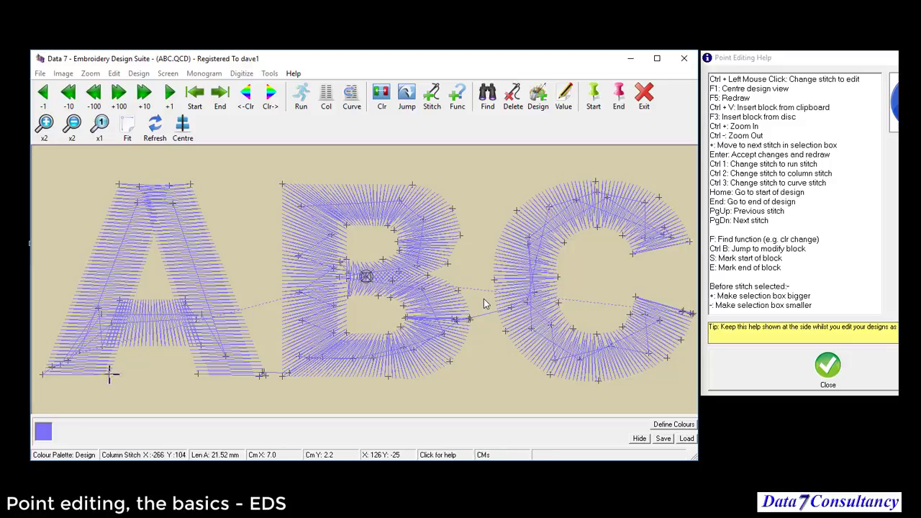
{"action": "key", "text": "Page_Up"}
{"action": "key", "text": "Page_Up"}
{"action": "key", "text": "Page_Up"}
{"action": "key", "text": "Page_Up"}
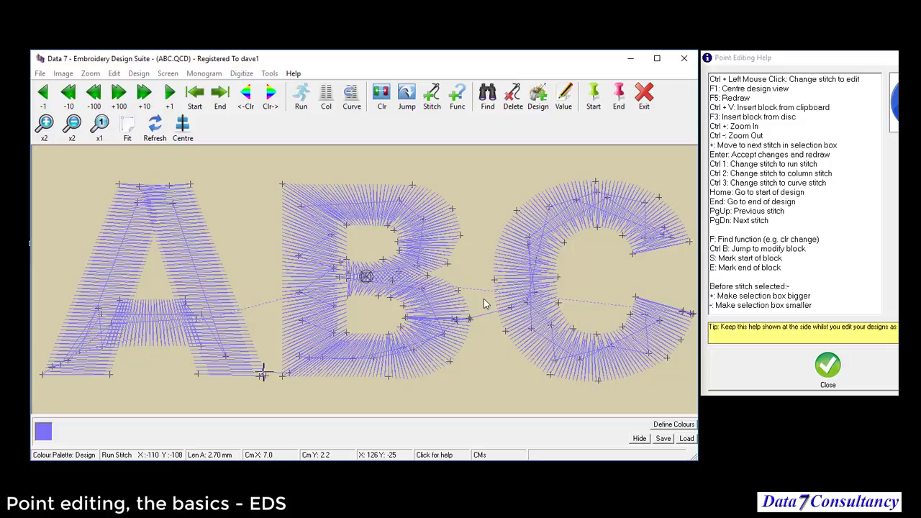
{"action": "key", "text": "Page_Down"}
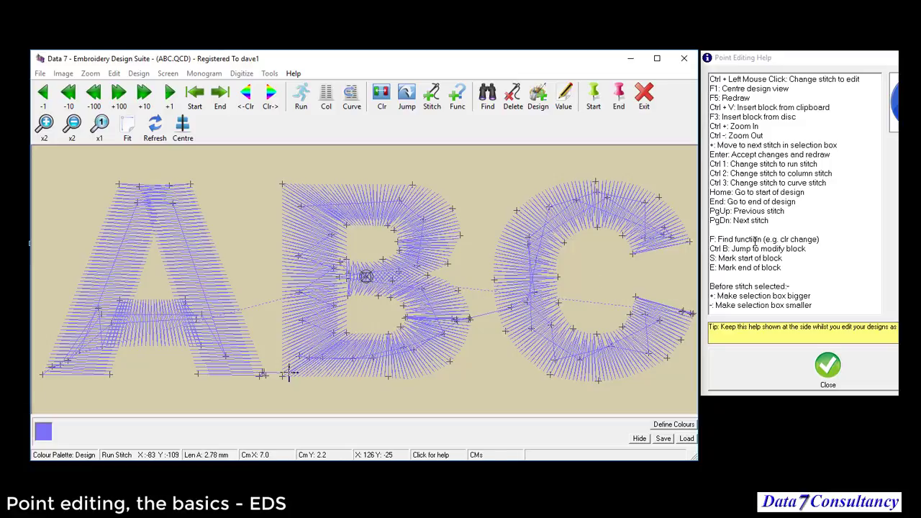
Step: Mark the B's first run stitch as the start of a block
{"action": "left_click_drag", "start_coordinate": [782, 267], "coordinate": [710, 259]}
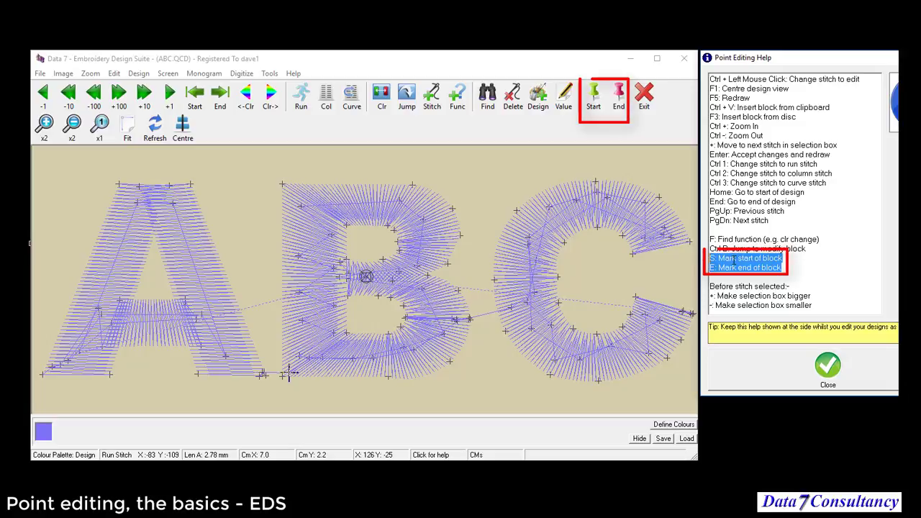
{"action": "left_click", "coordinate": [367, 367]}
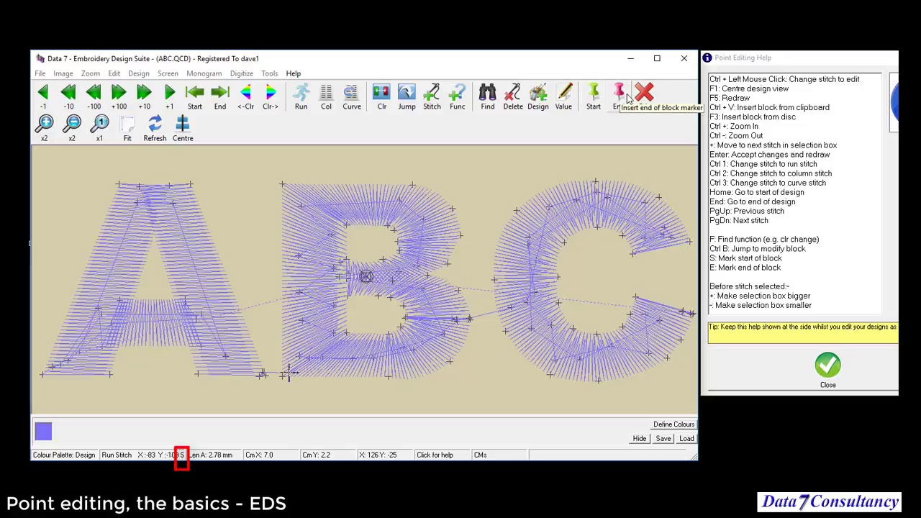
{"action": "left_click", "coordinate": [625, 98]}
{"action": "left_click", "coordinate": [626, 99]}
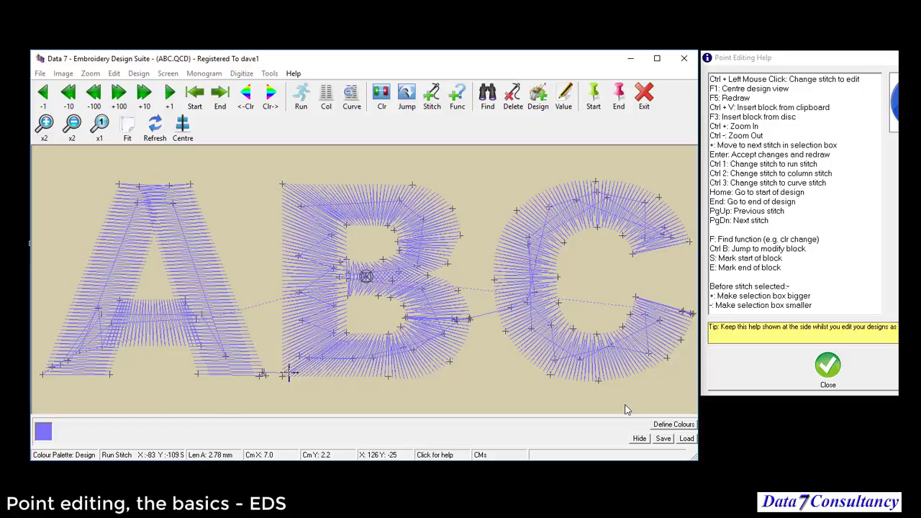
Step: Step through the B to its last run stitch at X 111, Y -47 and mark it as the end of the block
{"action": "key", "text": "Page_Down"}
{"action": "key", "text": "Page_Down"}
{"action": "key", "text": "Page_Down"}
{"action": "key", "text": "Page_Down"}
{"action": "key", "text": "Page_Down"}
{"action": "key", "text": "Page_Down"}
{"action": "key", "text": "Page_Down"}
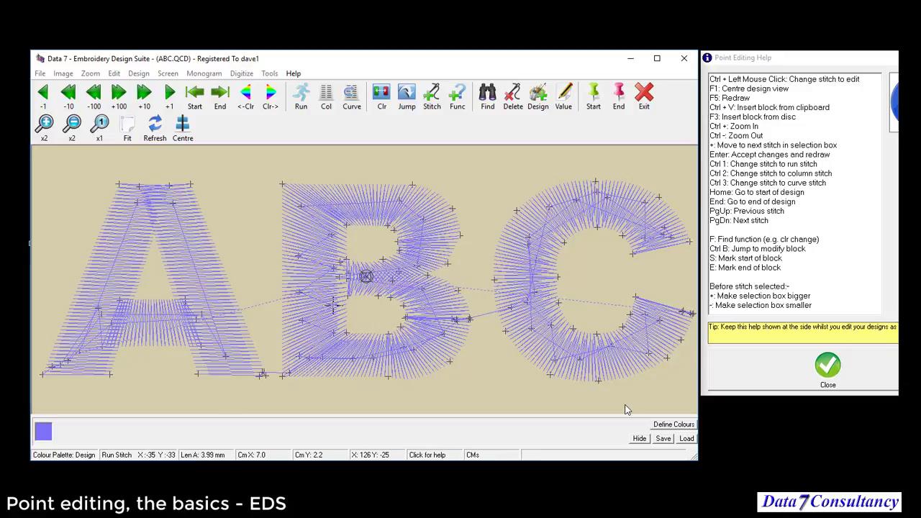
{"action": "key", "text": "Page_Down"}
{"action": "key", "text": "Page_Down"}
{"action": "key", "text": "Page_Down"}
{"action": "key", "text": "Page_Down"}
{"action": "key", "text": "Page_Down"}
{"action": "key", "text": "Page_Down"}
{"action": "key", "text": "Page_Down"}
{"action": "key", "text": "Page_Down"}
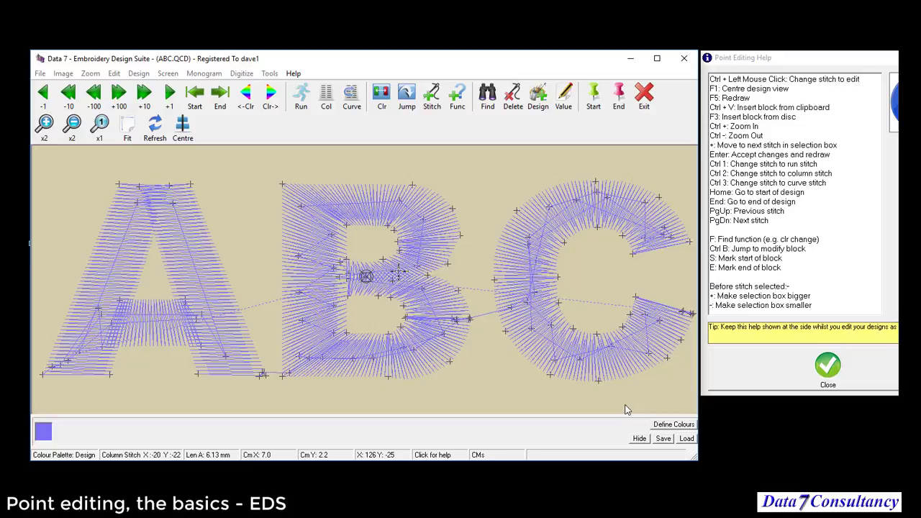
{"action": "key", "text": "Page_Down"}
{"action": "key", "text": "Page_Down"}
{"action": "key", "text": "Page_Down"}
{"action": "key", "text": "Page_Down"}
{"action": "key", "text": "Page_Down"}
{"action": "key", "text": "Page_Down"}
{"action": "key", "text": "Page_Down"}
{"action": "key", "text": "Page_Down"}
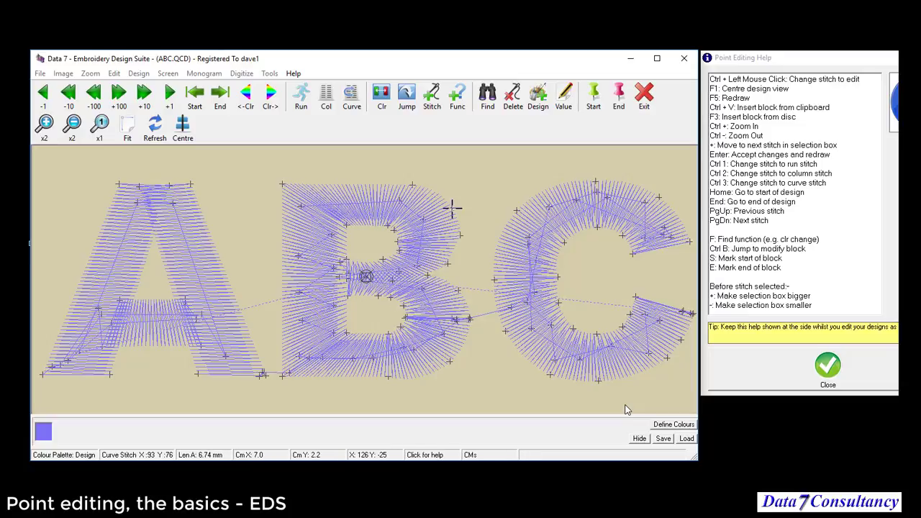
{"action": "key", "text": "Page_Down"}
{"action": "key", "text": "Page_Down"}
{"action": "key", "text": "Page_Down"}
{"action": "key", "text": "Page_Down"}
{"action": "key", "text": "Page_Down"}
{"action": "key", "text": "Page_Down"}
{"action": "key", "text": "Page_Down"}
{"action": "key", "text": "Page_Down"}
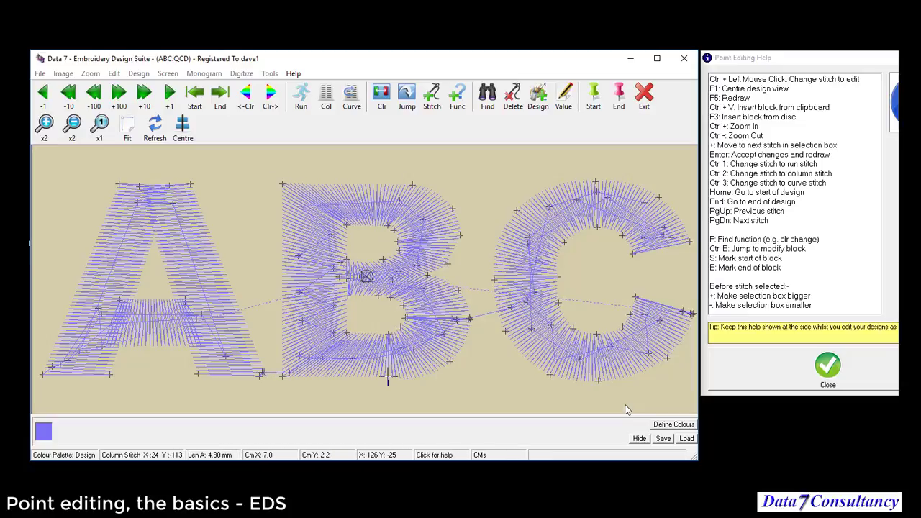
{"action": "key", "text": "Page_Down"}
{"action": "key", "text": "Page_Down"}
{"action": "key", "text": "Page_Down"}
{"action": "key", "text": "Page_Down"}
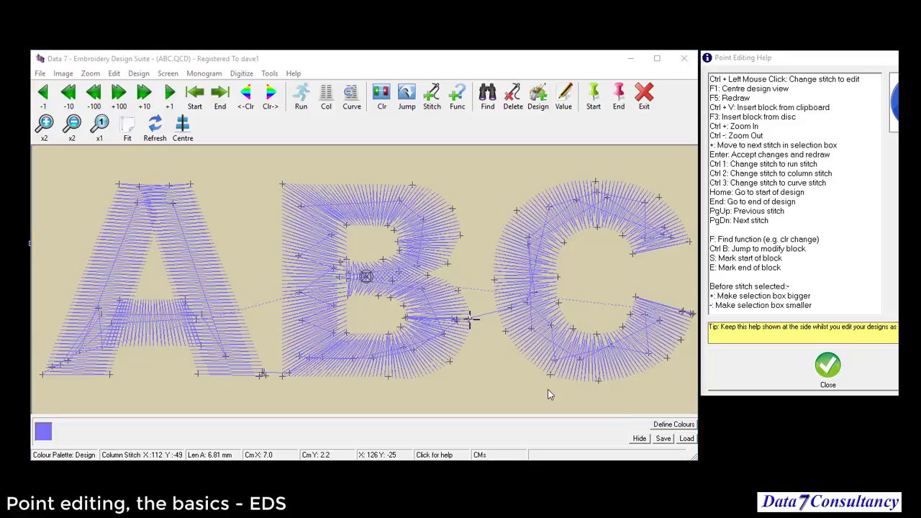
{"action": "left_click", "coordinate": [505, 370]}
{"action": "key", "text": "Page_Down"}
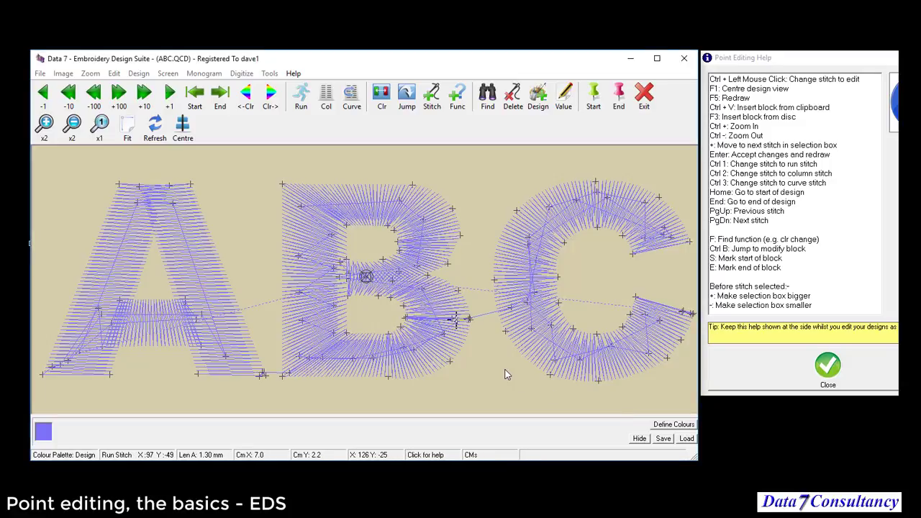
{"action": "key", "text": "Page_Down"}
{"action": "key", "text": "Page_Up"}
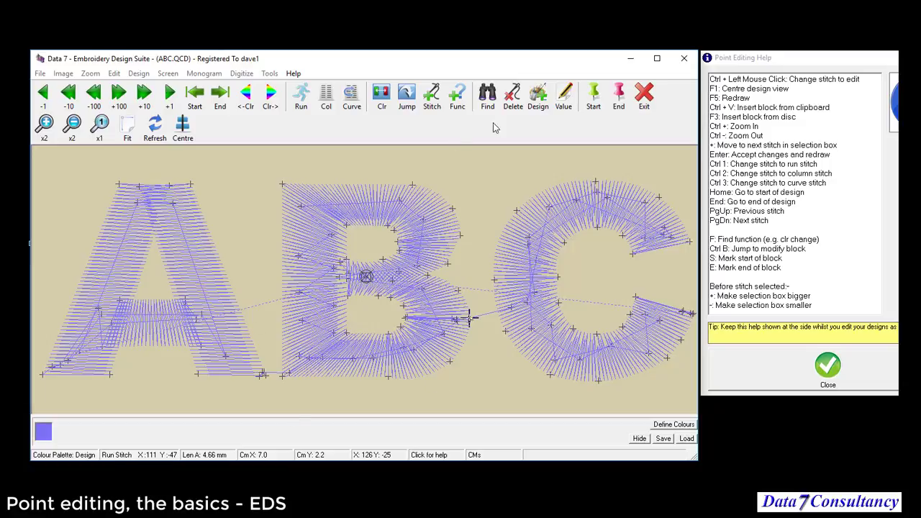
{"action": "left_click", "coordinate": [618, 101]}
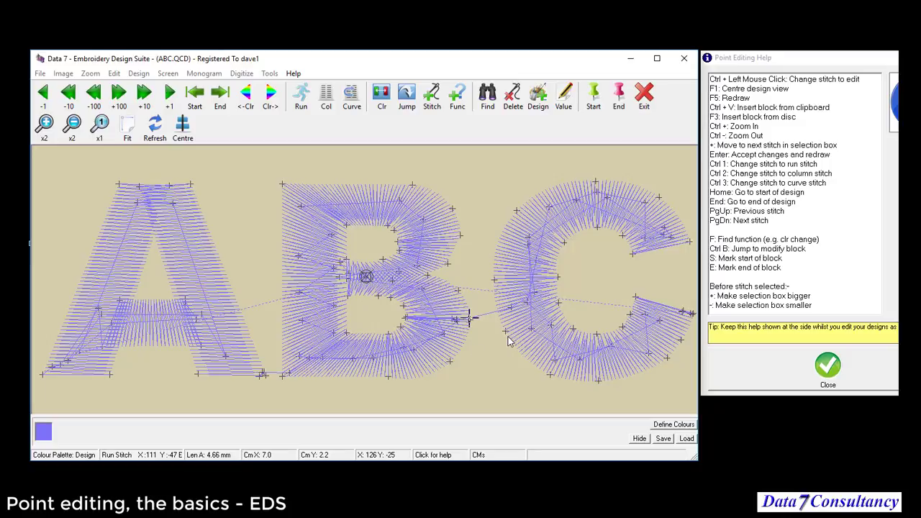
Step: Leave point editing and show the whole design at x1 scale
{"action": "left_click", "coordinate": [644, 99]}
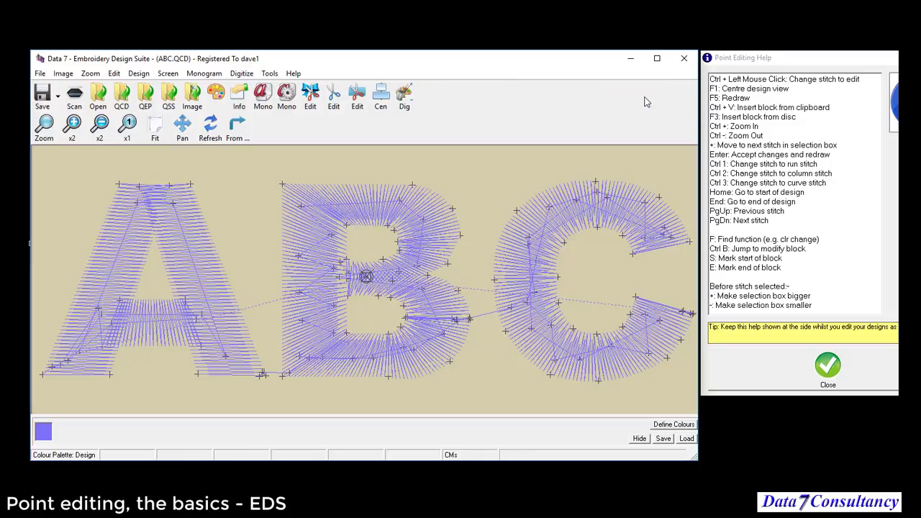
{"action": "left_click", "coordinate": [127, 126]}
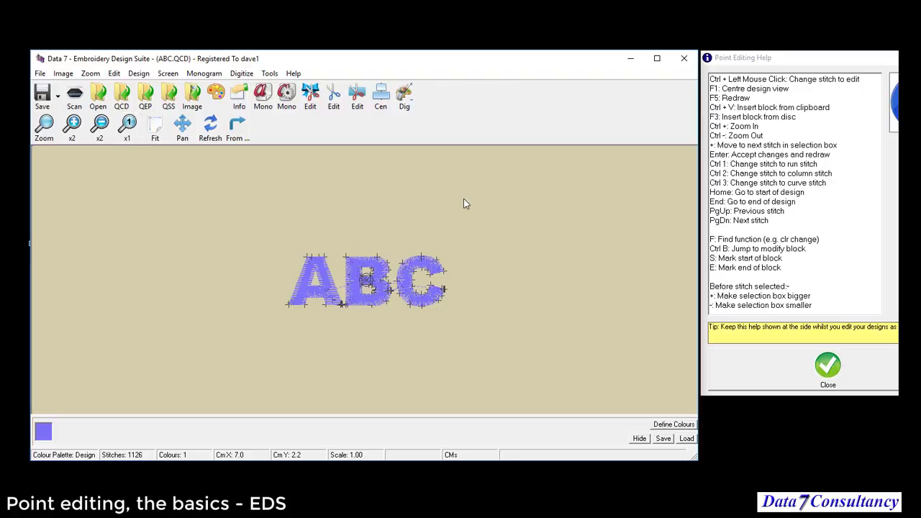
{"action": "right_click", "coordinate": [485, 202]}
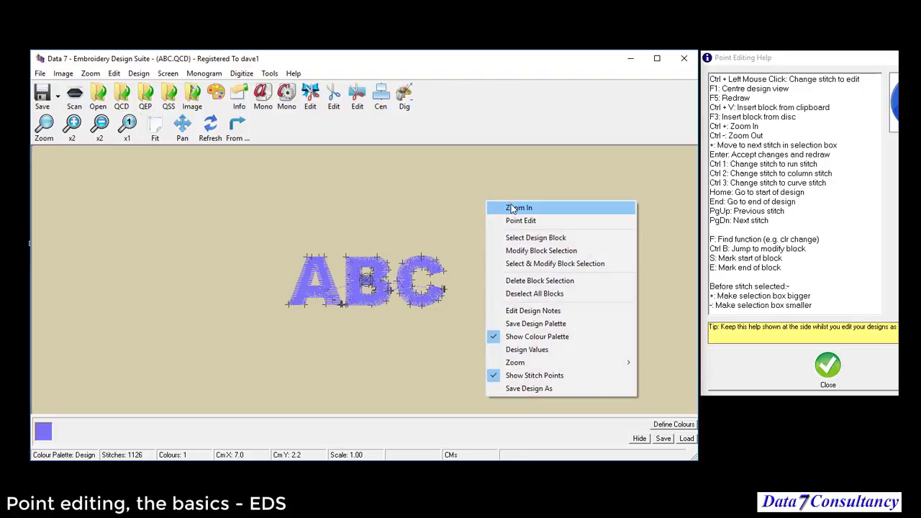
{"action": "right_click", "coordinate": [460, 200]}
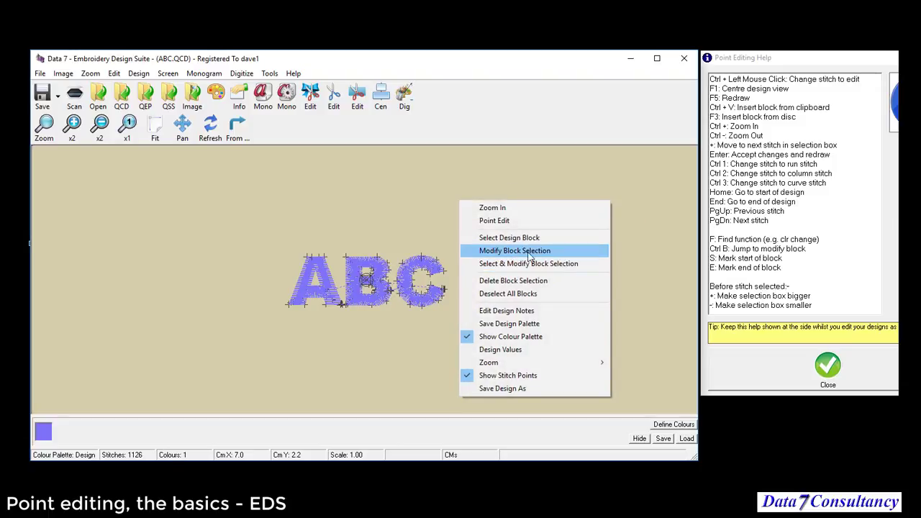
{"action": "left_click", "coordinate": [255, 213]}
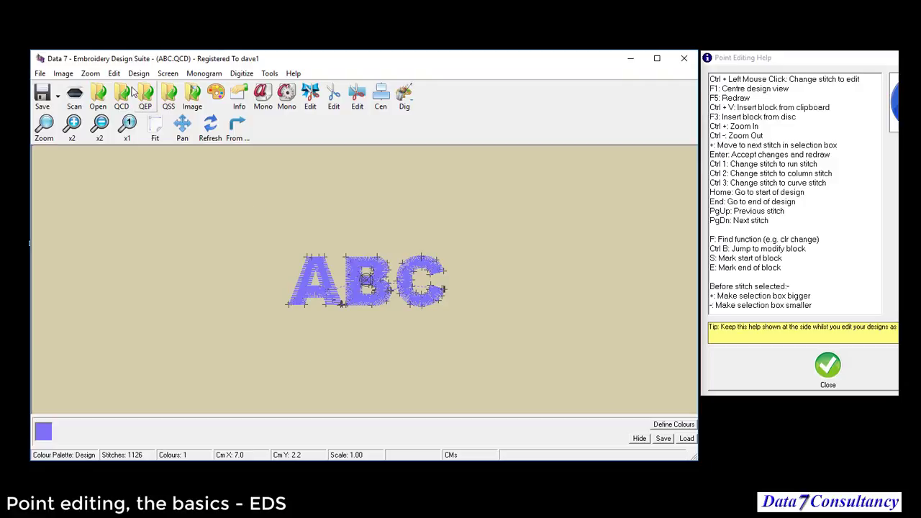
{"action": "left_click", "coordinate": [113, 73]}
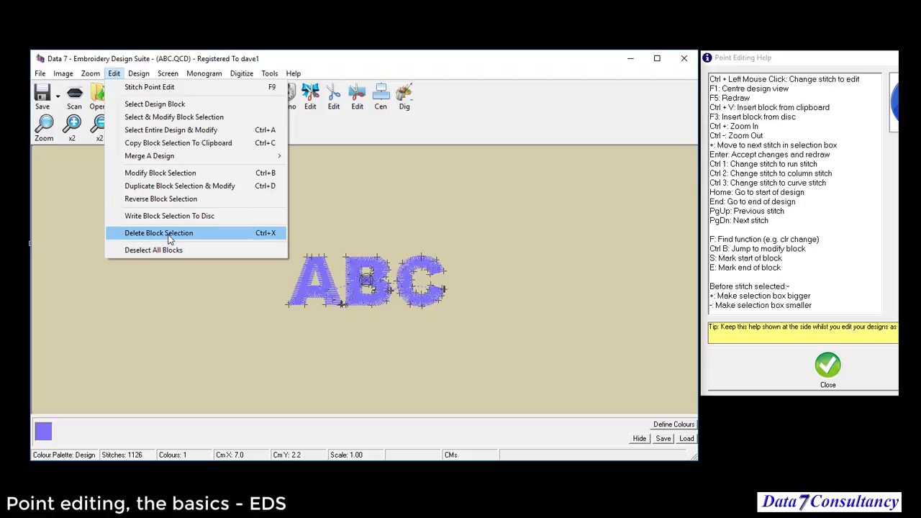
{"action": "left_click", "coordinate": [355, 231]}
{"action": "right_click", "coordinate": [391, 234]}
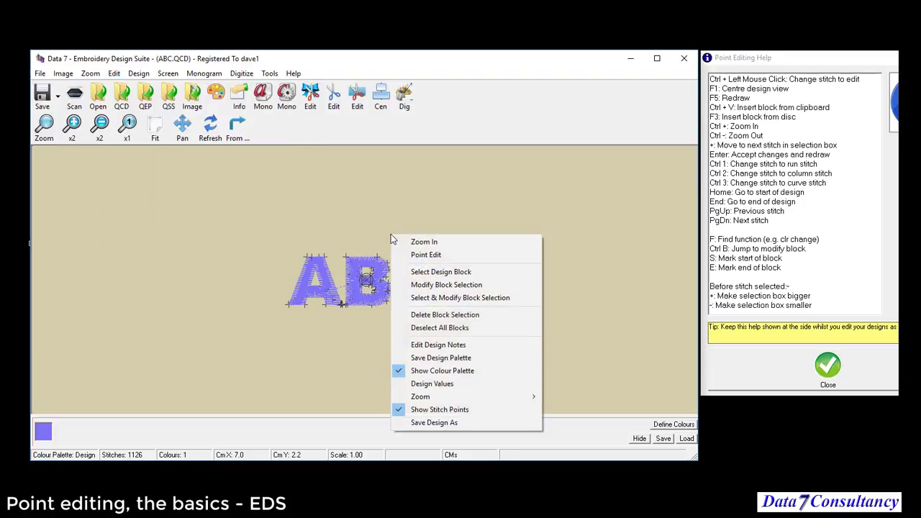
{"action": "left_click", "coordinate": [368, 232]}
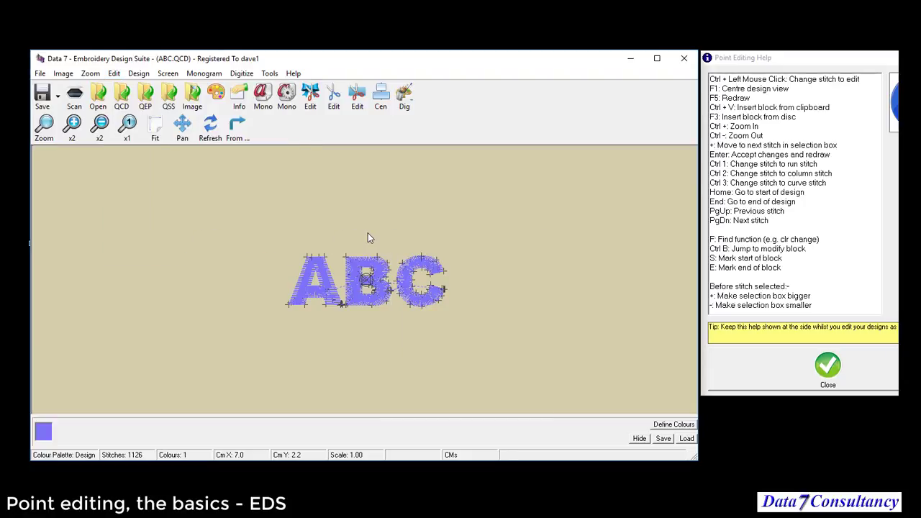
Step: Modify the marked B block by moving it straight down below the A and C, about -283 in Y, and accept the change
{"action": "right_click", "coordinate": [461, 214]}
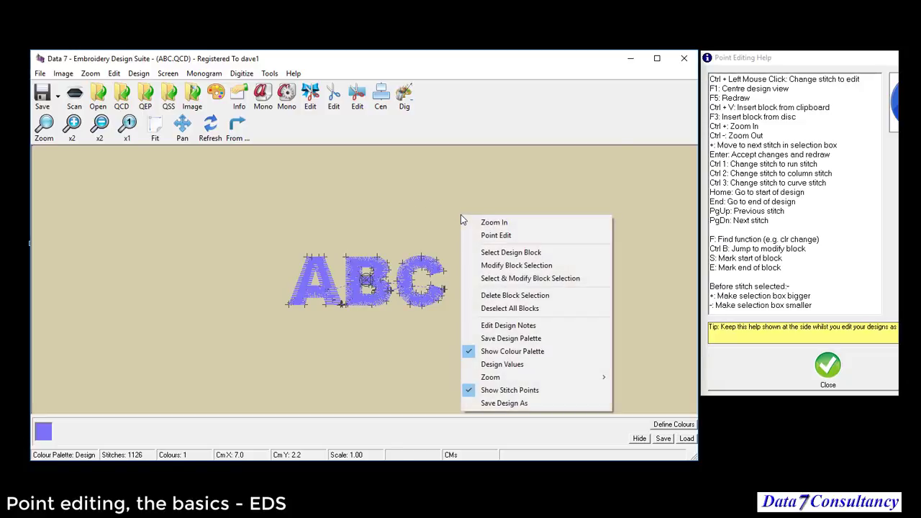
{"action": "left_click", "coordinate": [531, 266]}
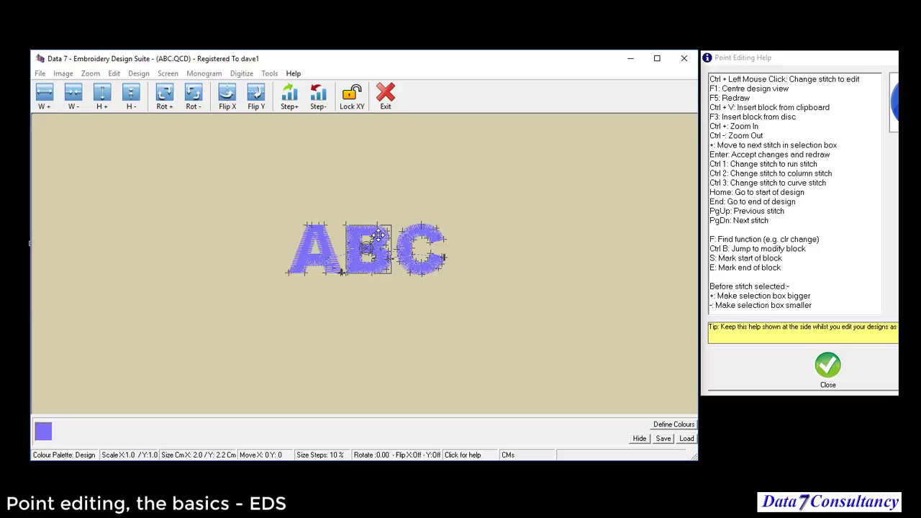
{"action": "left_click_drag", "start_coordinate": [378, 235], "coordinate": [379, 299]}
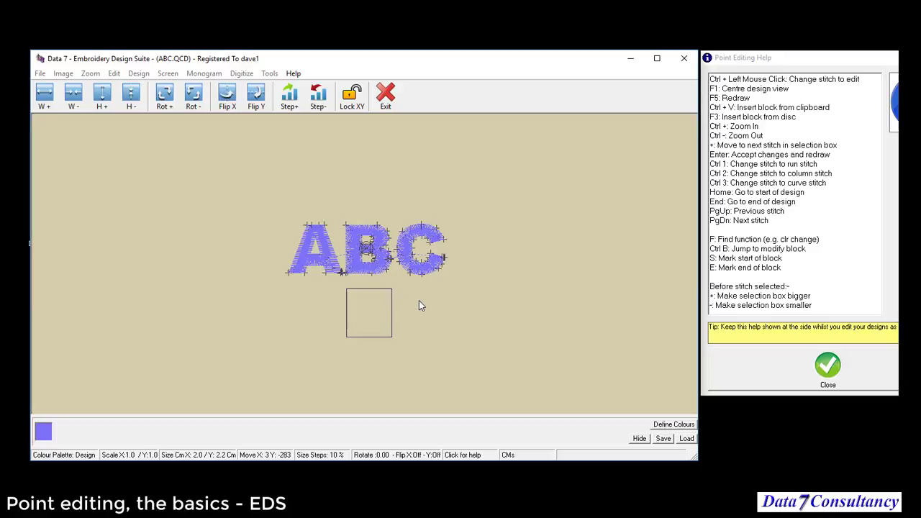
{"action": "key", "text": "Return"}
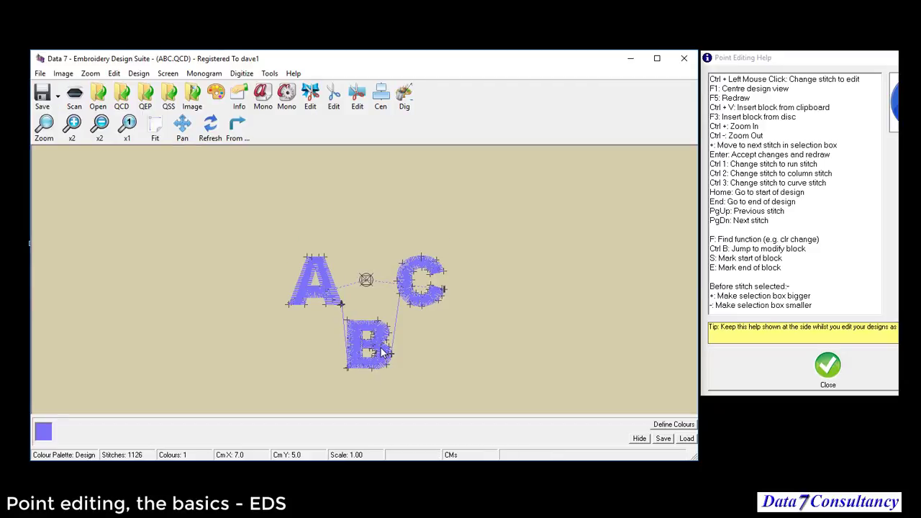
Step: Reopen the B block for modification and review the list of block editing help keys
{"action": "right_click", "coordinate": [432, 343]}
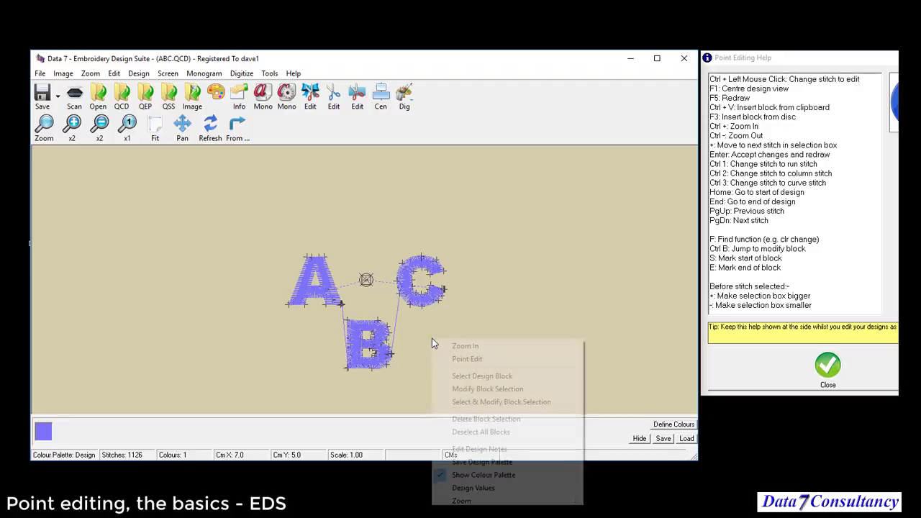
{"action": "left_click", "coordinate": [500, 389]}
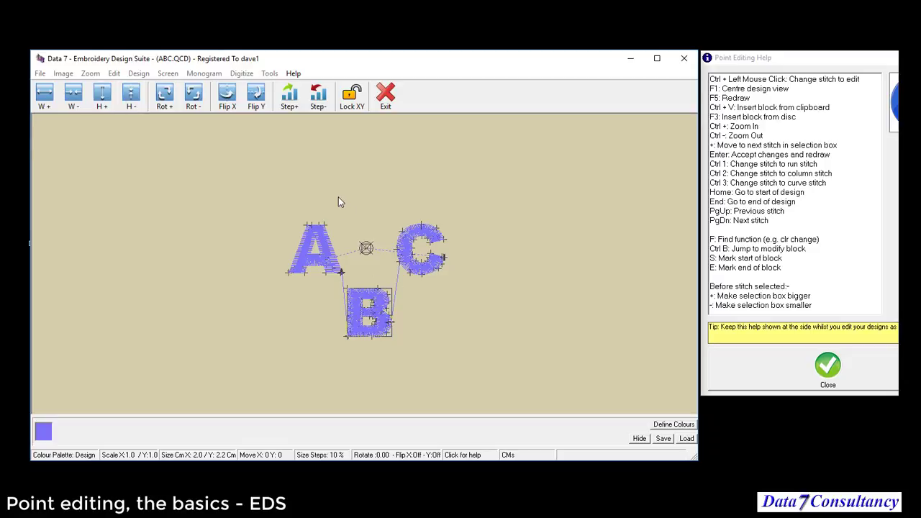
{"action": "left_click", "coordinate": [293, 74]}
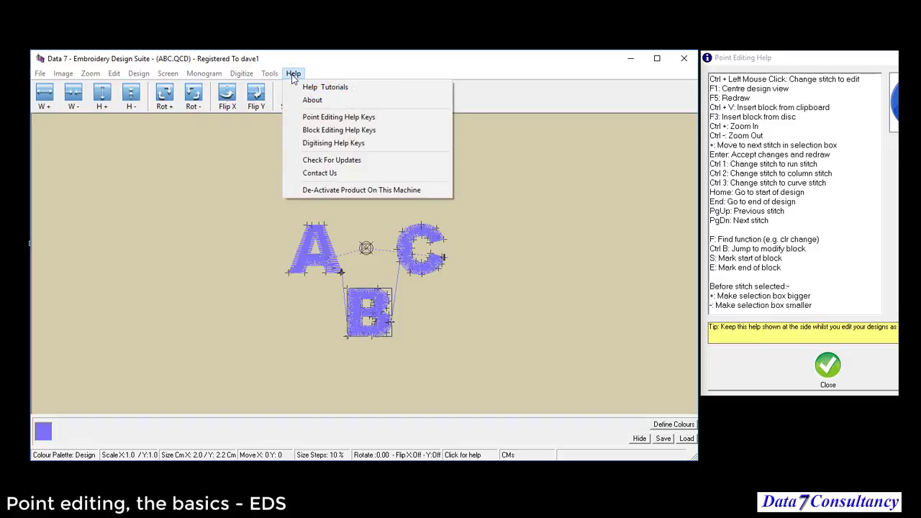
{"action": "left_click", "coordinate": [367, 131]}
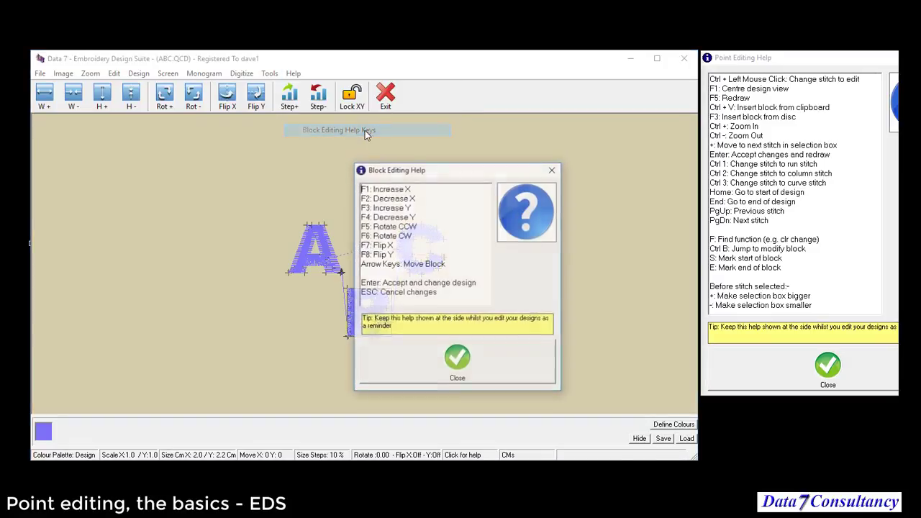
{"action": "left_click_drag", "start_coordinate": [421, 177], "coordinate": [561, 172]}
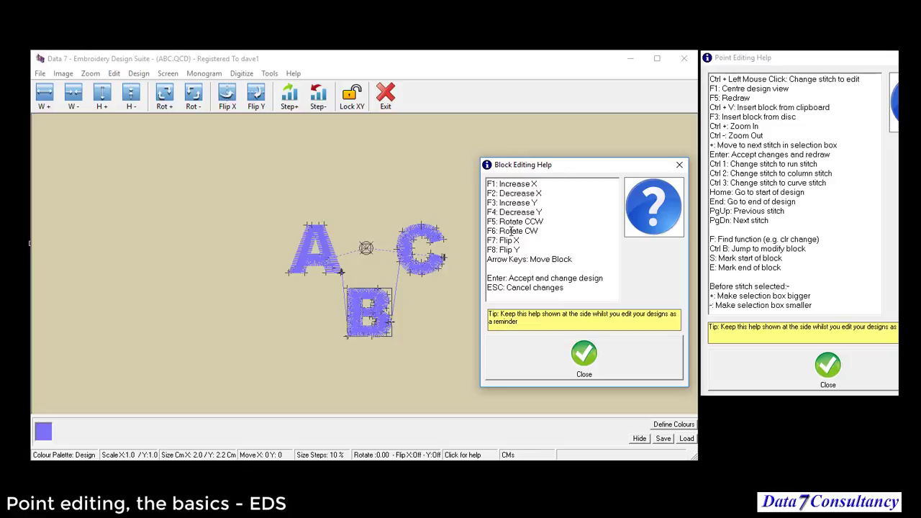
{"action": "left_click", "coordinate": [679, 165]}
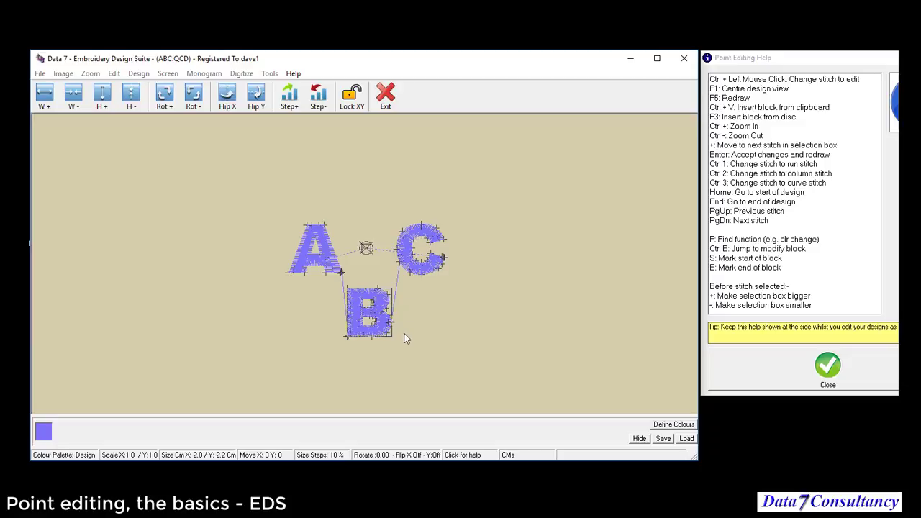
Step: Lock the XY proportions, enlarge the B block to about 4.7 by 5.2 cm, place it left of the A and accept
{"action": "mouse_move", "coordinate": [396, 341]}
{"action": "left_mouse_down"}
{"action": "mouse_move", "coordinate": [411, 357]}
{"action": "mouse_move", "coordinate": [388, 354]}
{"action": "mouse_move", "coordinate": [415, 358]}
{"action": "mouse_move", "coordinate": [403, 339]}
{"action": "mouse_move", "coordinate": [403, 366]}
{"action": "mouse_move", "coordinate": [415, 343]}
{"action": "mouse_move", "coordinate": [401, 353]}
{"action": "mouse_move", "coordinate": [396, 344]}
{"action": "left_mouse_up"}
{"action": "left_click", "coordinate": [353, 103]}
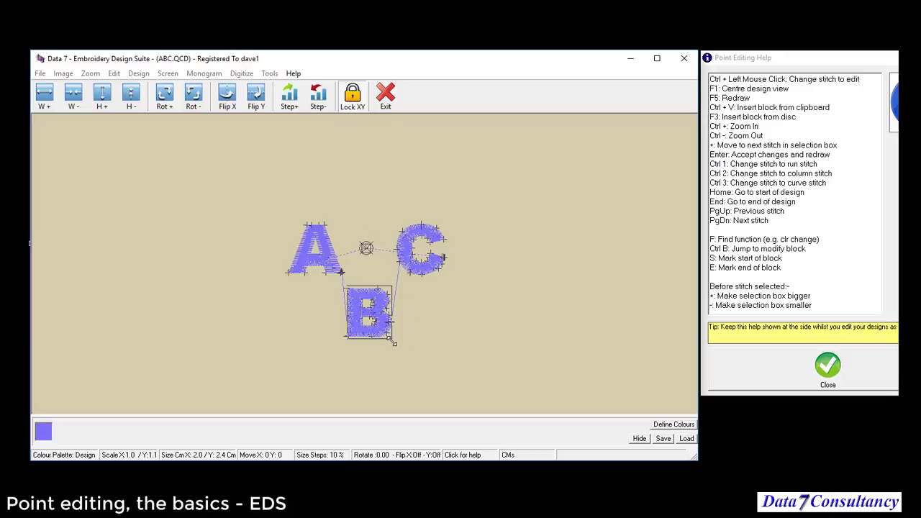
{"action": "left_click_drag", "start_coordinate": [394, 343], "coordinate": [409, 364]}
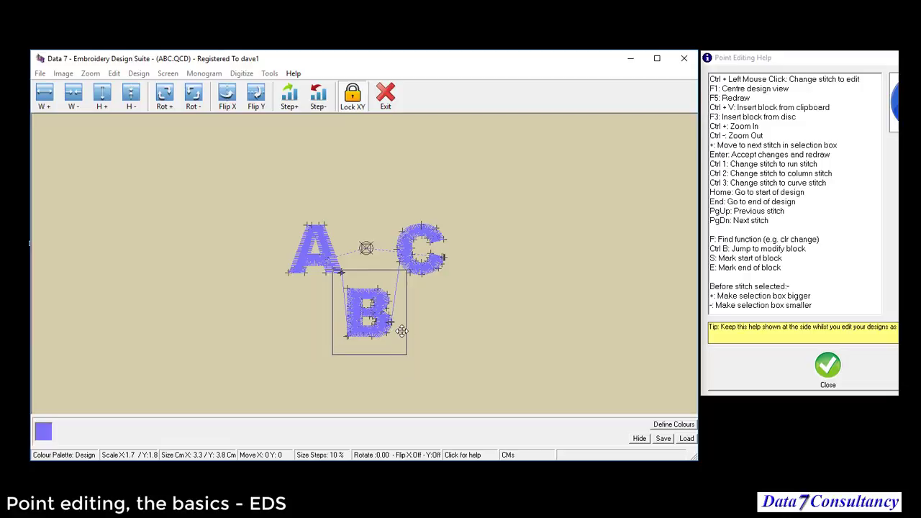
{"action": "mouse_move", "coordinate": [411, 317]}
{"action": "left_mouse_down"}
{"action": "mouse_move", "coordinate": [439, 321]}
{"action": "mouse_move", "coordinate": [406, 325]}
{"action": "mouse_move", "coordinate": [423, 326]}
{"action": "left_mouse_up"}
{"action": "left_click_drag", "start_coordinate": [350, 295], "coordinate": [189, 272]}
{"action": "key", "text": "Return"}
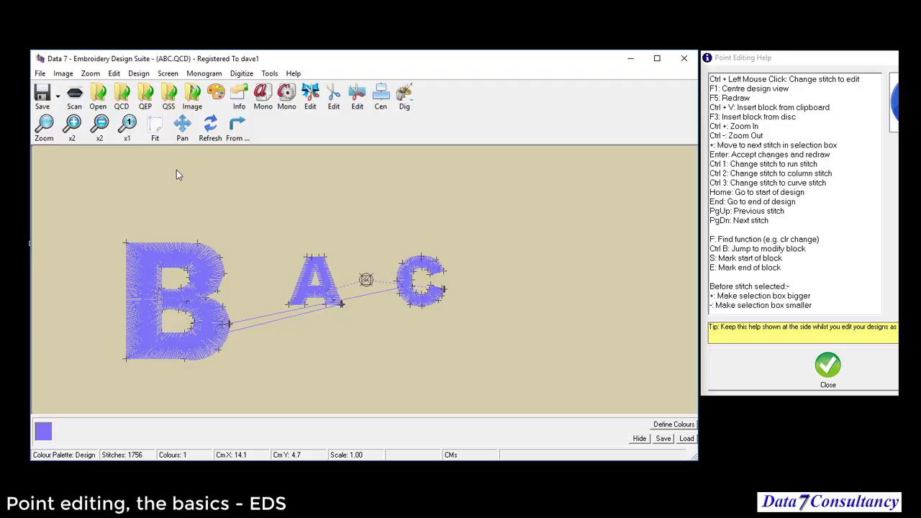
Step: Set the design's default column density to 10 in the preferences and save
{"action": "left_click", "coordinate": [138, 73]}
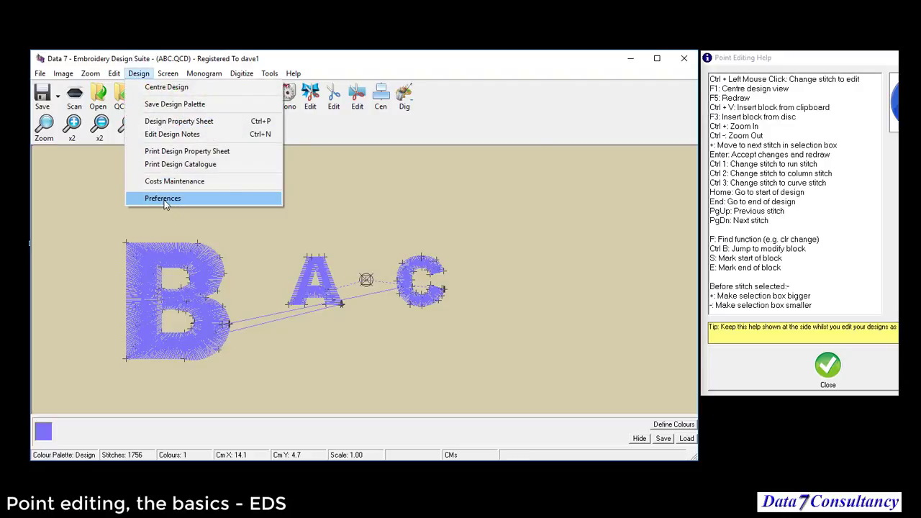
{"action": "left_click", "coordinate": [165, 197]}
{"action": "left_click", "coordinate": [278, 184]}
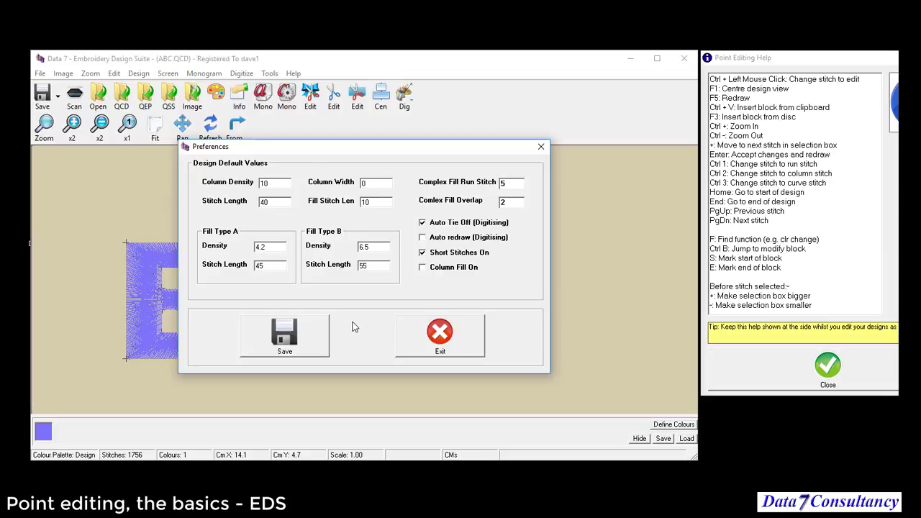
{"action": "left_click", "coordinate": [319, 329]}
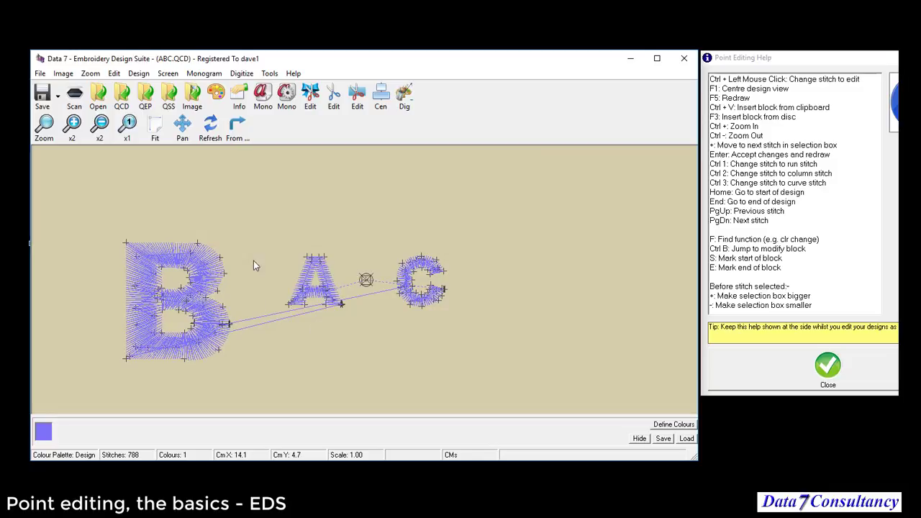
Step: Set the default column density to 4 in the design preferences and save
{"action": "left_click", "coordinate": [139, 74]}
{"action": "left_click", "coordinate": [162, 199]}
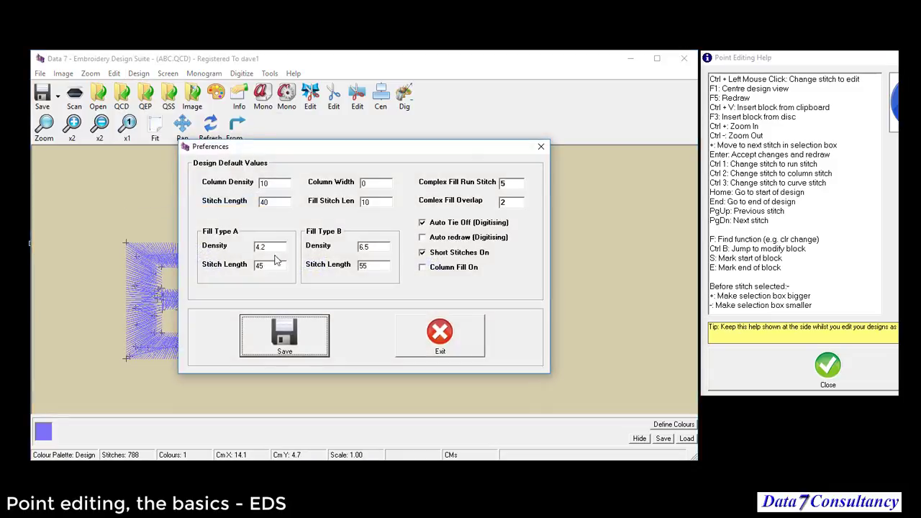
{"action": "left_click_drag", "start_coordinate": [276, 185], "coordinate": [221, 186]}
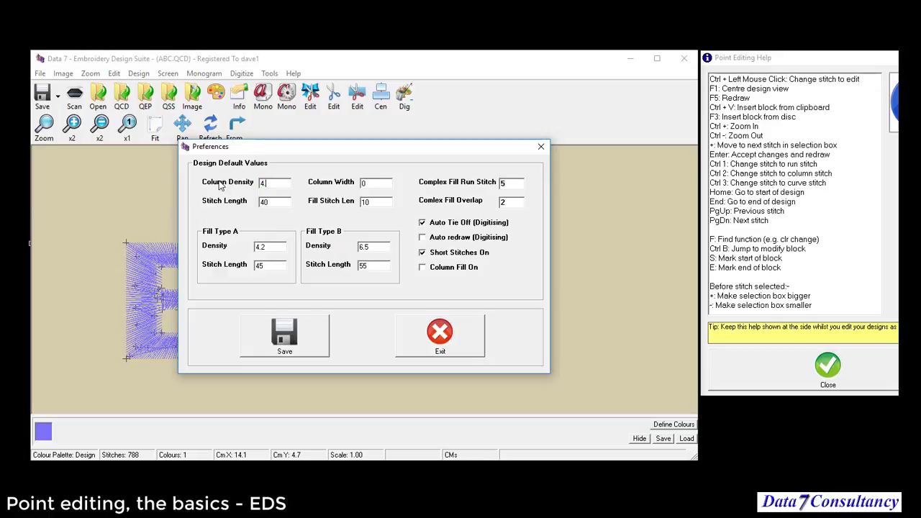
{"action": "left_click", "coordinate": [298, 328]}
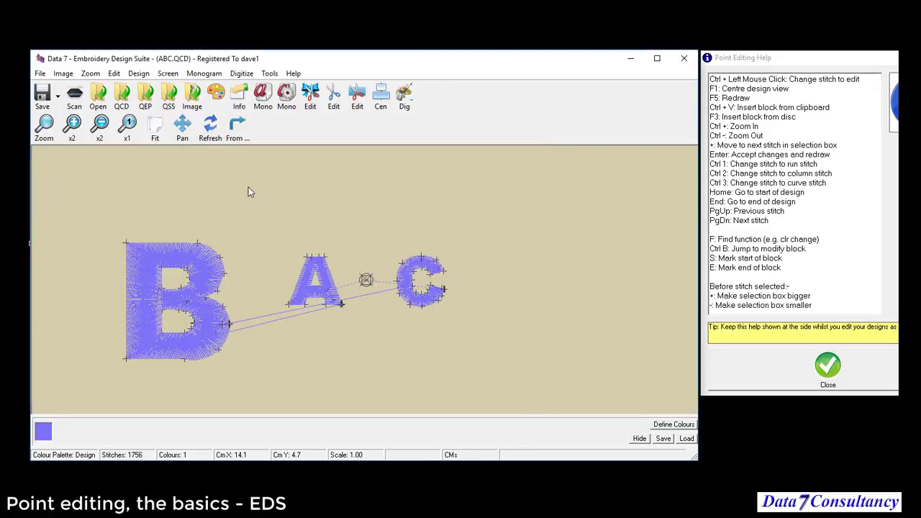
Step: Reopen the B block for modification, rotate it to -18 degrees and leave block editing
{"action": "right_click", "coordinate": [247, 208]}
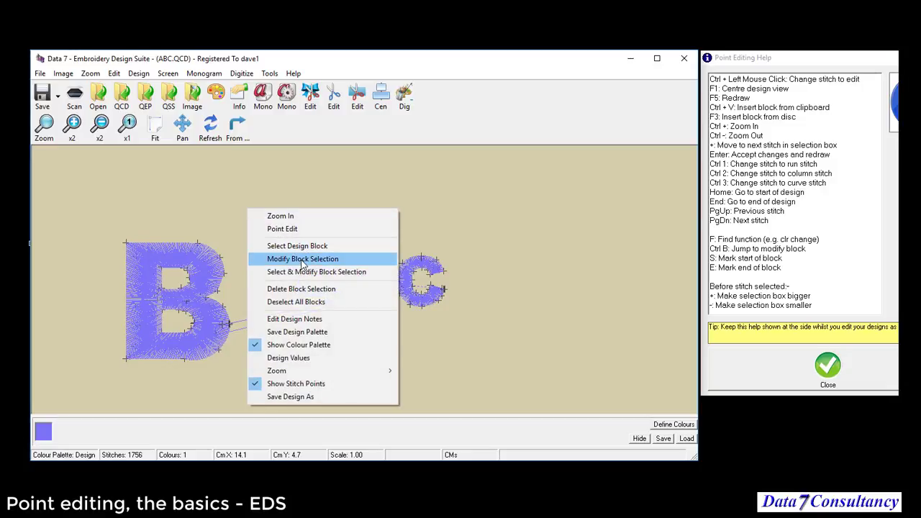
{"action": "left_click", "coordinate": [302, 259]}
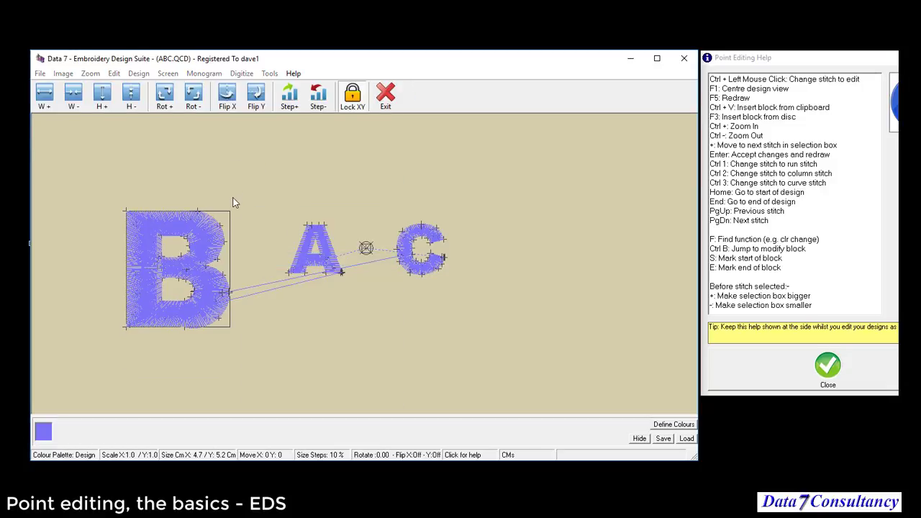
{"action": "left_click", "coordinate": [193, 100]}
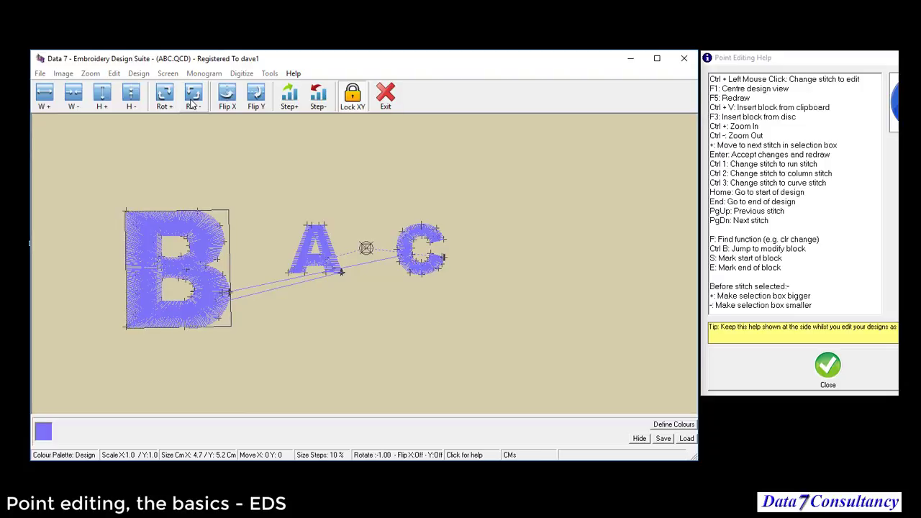
{"action": "left_click", "coordinate": [192, 101]}
{"action": "left_click", "coordinate": [193, 101]}
{"action": "left_click", "coordinate": [192, 101]}
{"action": "left_click", "coordinate": [193, 101]}
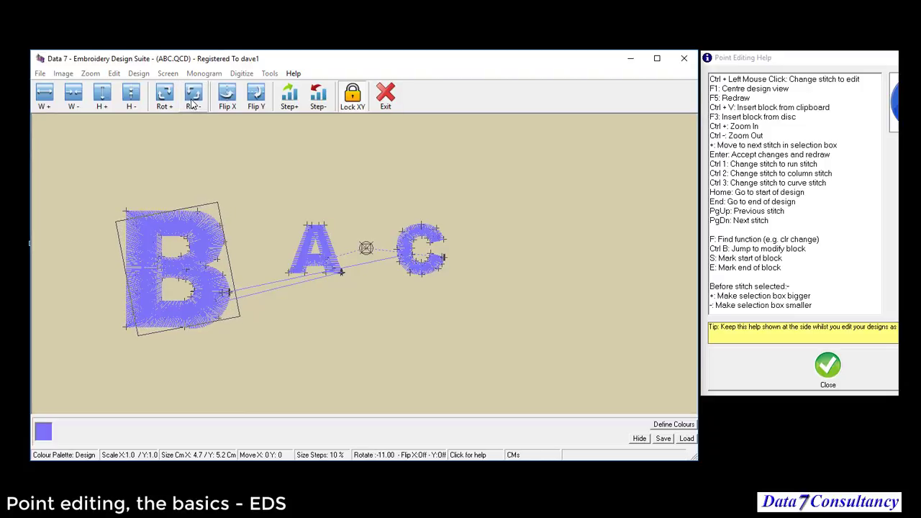
{"action": "left_click", "coordinate": [193, 101]}
{"action": "left_click", "coordinate": [192, 102]}
{"action": "left_click", "coordinate": [169, 100]}
{"action": "left_click", "coordinate": [169, 100]}
{"action": "left_click", "coordinate": [169, 100]}
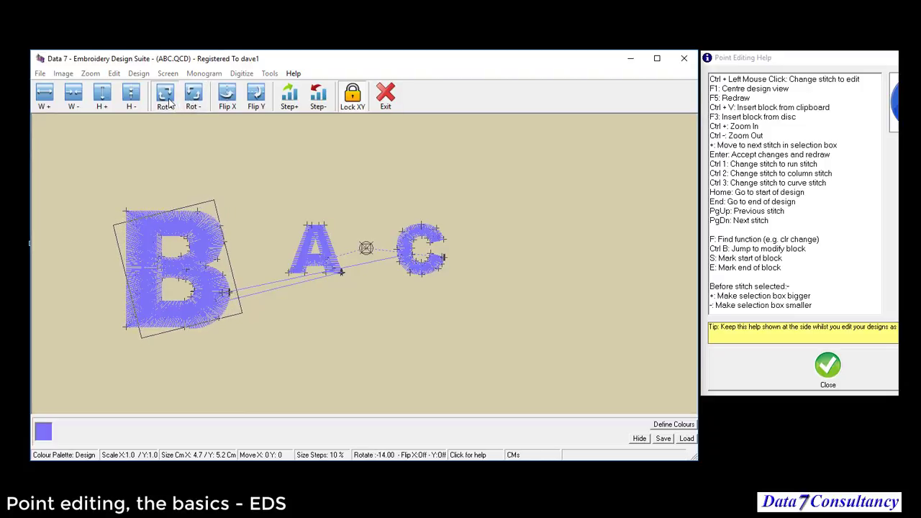
{"action": "left_click", "coordinate": [169, 100]}
{"action": "left_click", "coordinate": [169, 100]}
{"action": "left_click", "coordinate": [169, 100]}
{"action": "left_click", "coordinate": [170, 100]}
{"action": "left_click", "coordinate": [190, 103]}
{"action": "left_click", "coordinate": [190, 103]}
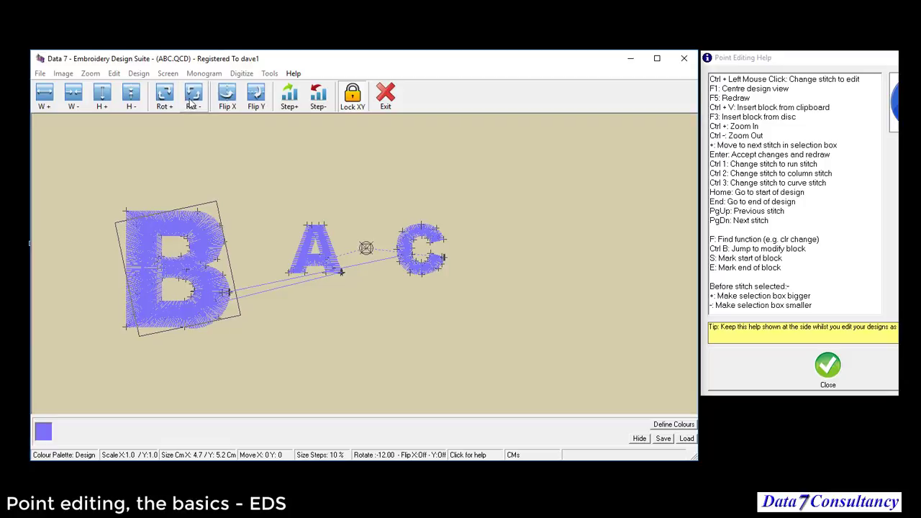
{"action": "left_click", "coordinate": [190, 103]}
{"action": "left_click", "coordinate": [190, 104]}
{"action": "left_click", "coordinate": [190, 104]}
{"action": "left_click", "coordinate": [190, 104]}
{"action": "left_click", "coordinate": [190, 104]}
{"action": "left_click", "coordinate": [190, 103]}
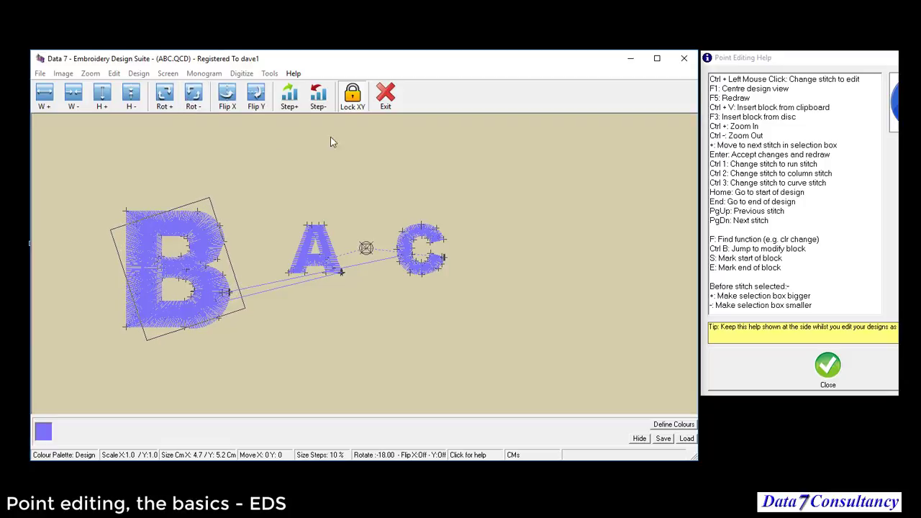
{"action": "left_click", "coordinate": [386, 99]}
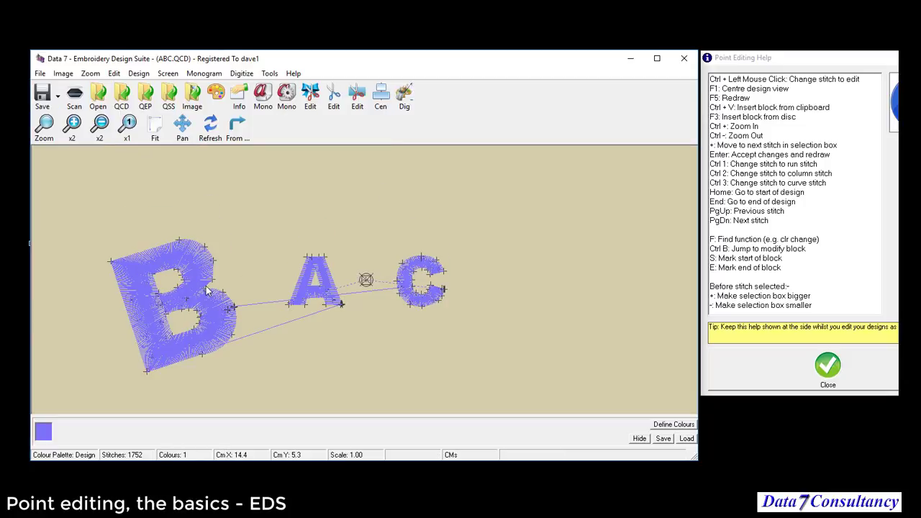
Step: Reopen the B block for modification, flip it horizontally and accept the change
{"action": "right_click", "coordinate": [223, 208]}
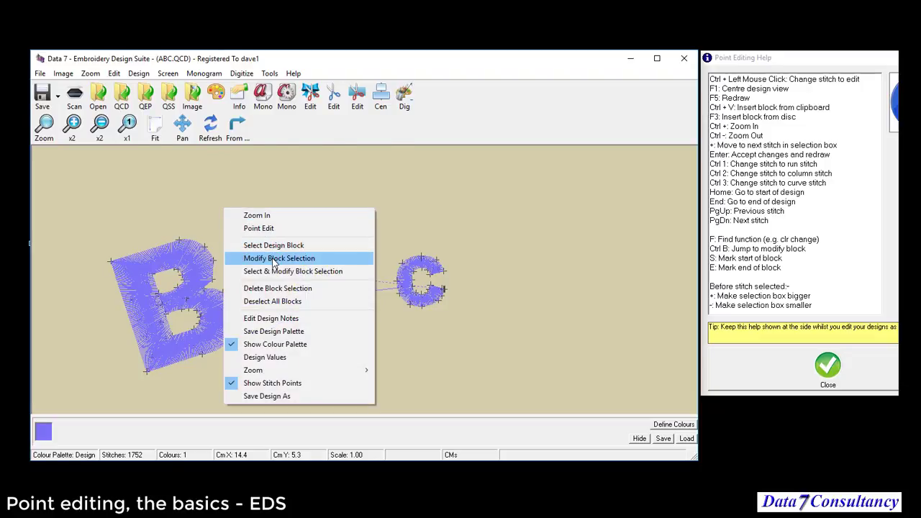
{"action": "left_click", "coordinate": [276, 258]}
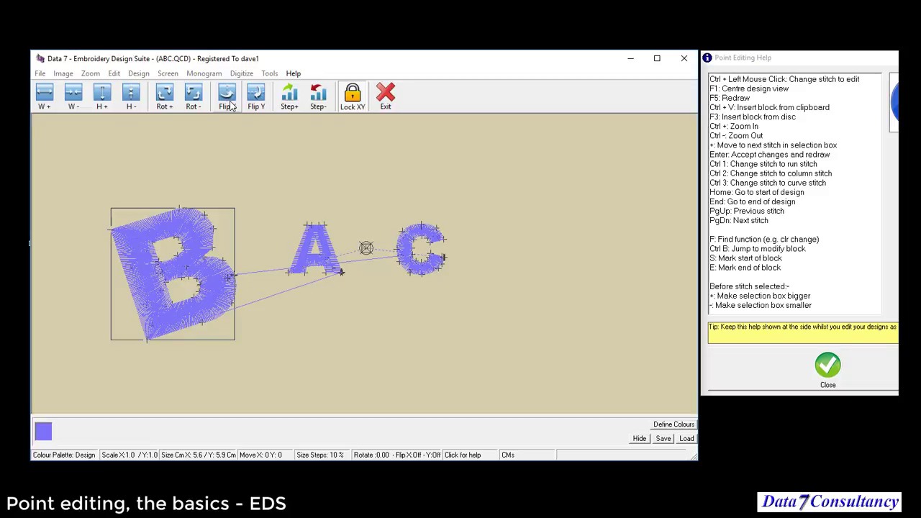
{"action": "left_click", "coordinate": [228, 100]}
{"action": "left_click", "coordinate": [386, 98]}
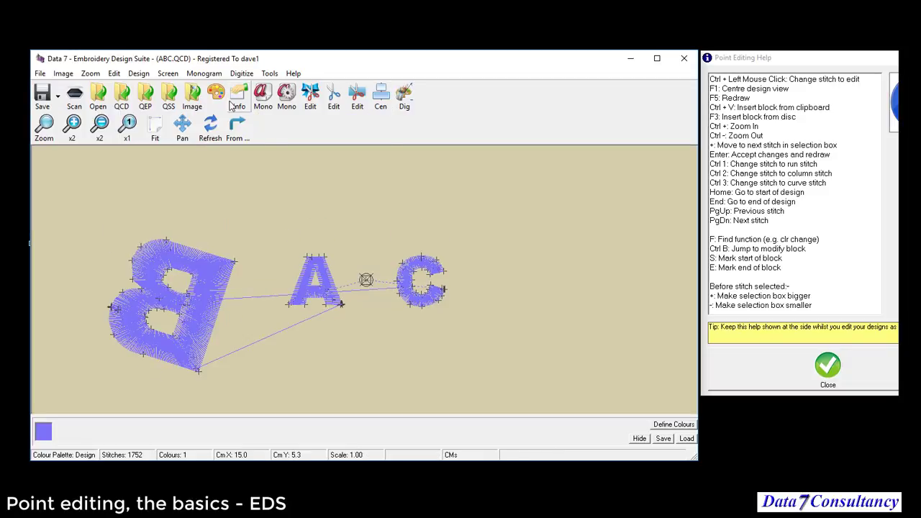
Step: Modify the B block again and flip it horizontally back to face forwards
{"action": "right_click", "coordinate": [258, 200]}
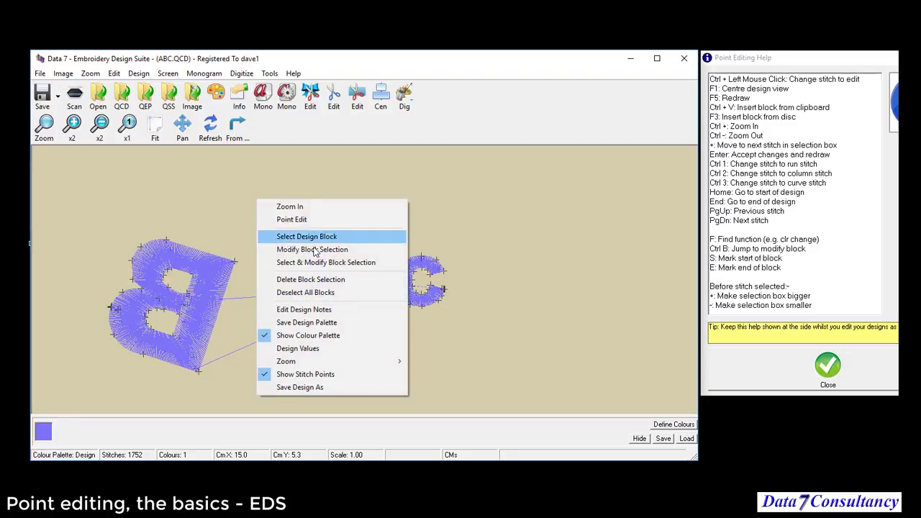
{"action": "left_click", "coordinate": [288, 250]}
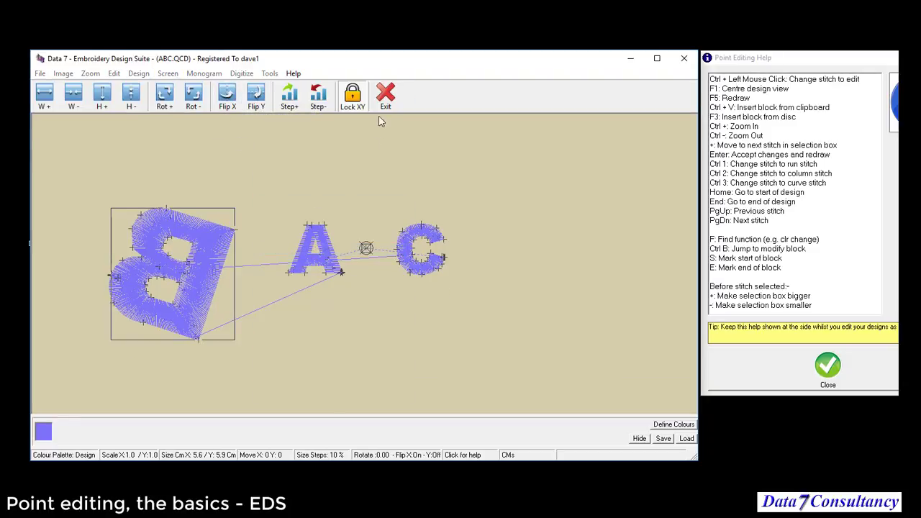
{"action": "left_click", "coordinate": [386, 95]}
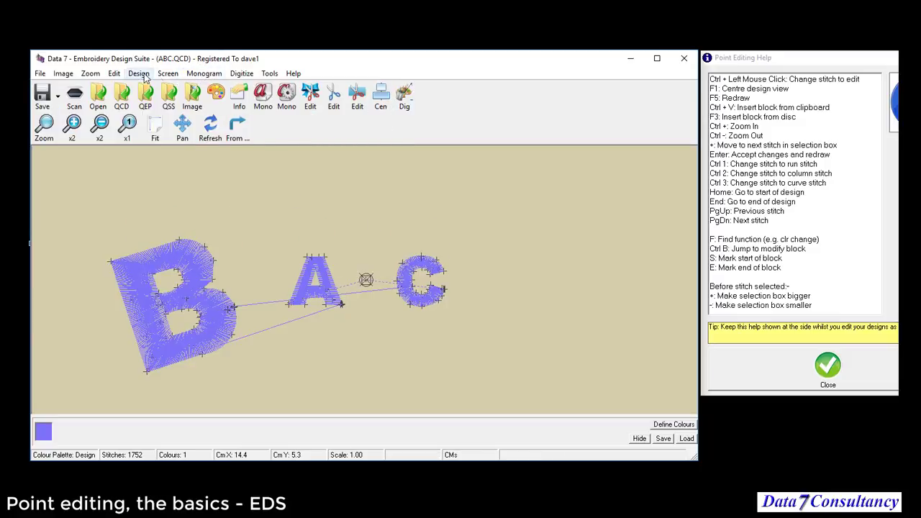
Step: Modify the B block, flip it both horizontally and vertically and leave block editing
{"action": "right_click", "coordinate": [277, 189]}
{"action": "left_click", "coordinate": [310, 240]}
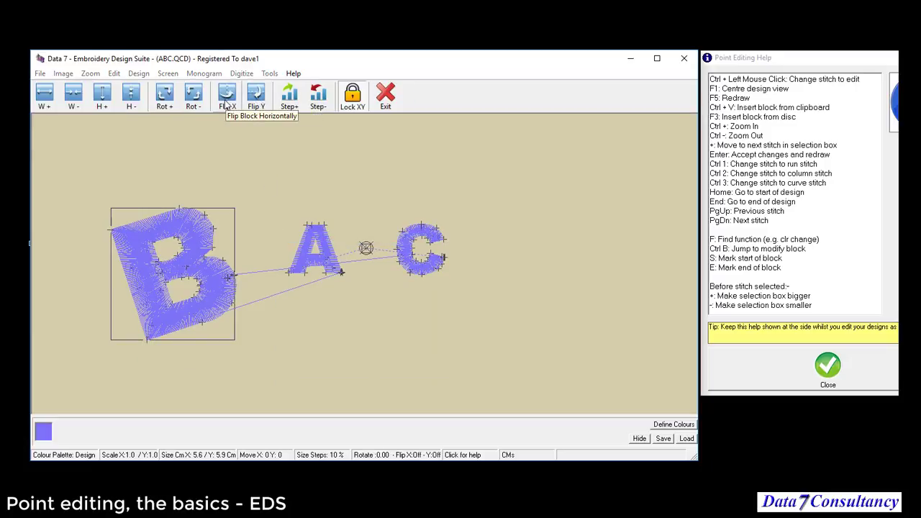
{"action": "left_click", "coordinate": [383, 101]}
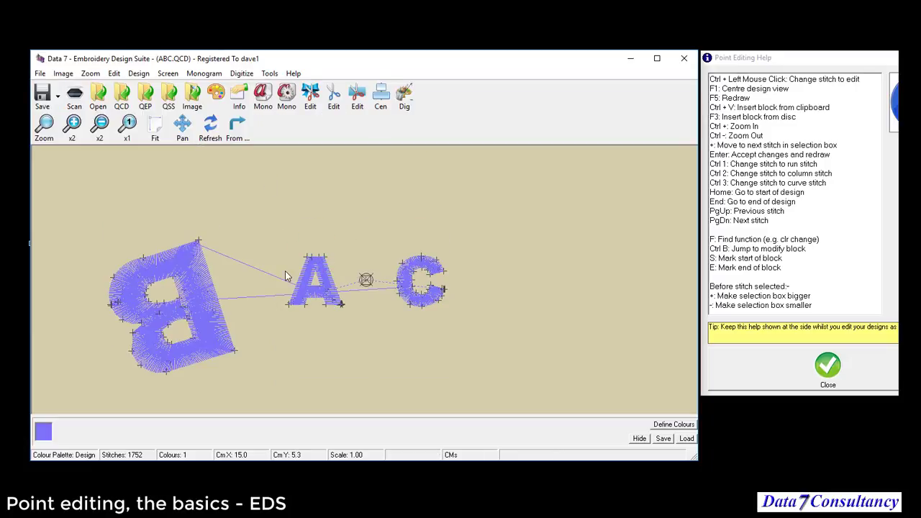
Step: Reopen the flipped B block for modification and move it up by about 220 units
{"action": "right_click", "coordinate": [315, 200]}
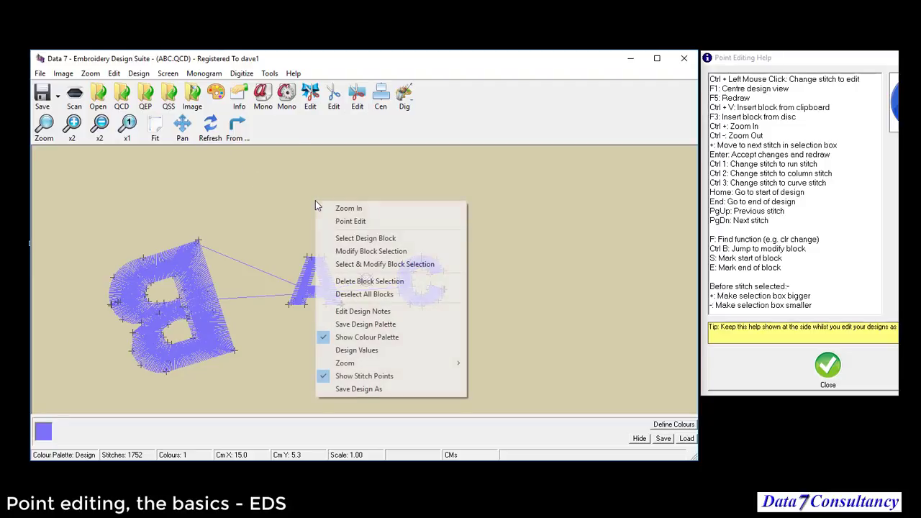
{"action": "left_click", "coordinate": [352, 249]}
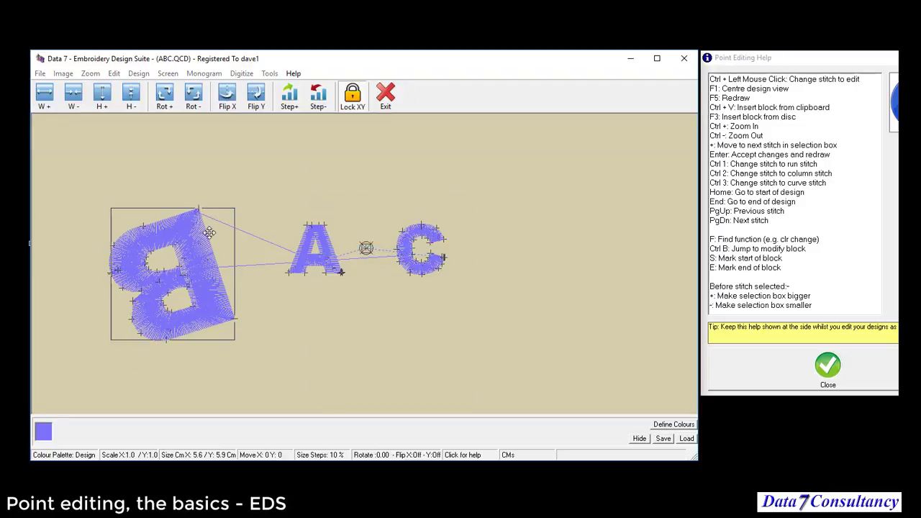
{"action": "left_click_drag", "start_coordinate": [222, 222], "coordinate": [224, 173]}
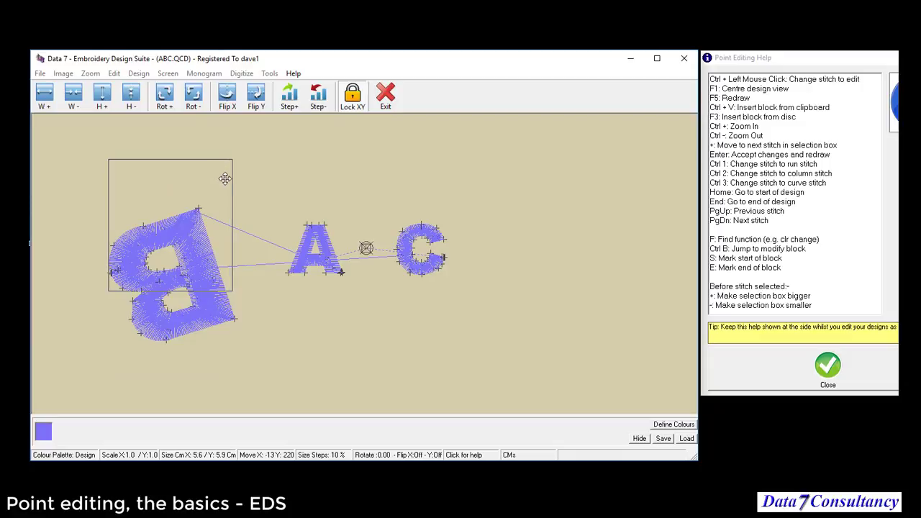
Step: Rotate the B block to -75 degrees, with the size steps set to 100%, and accept the block changes
{"action": "left_click", "coordinate": [194, 98]}
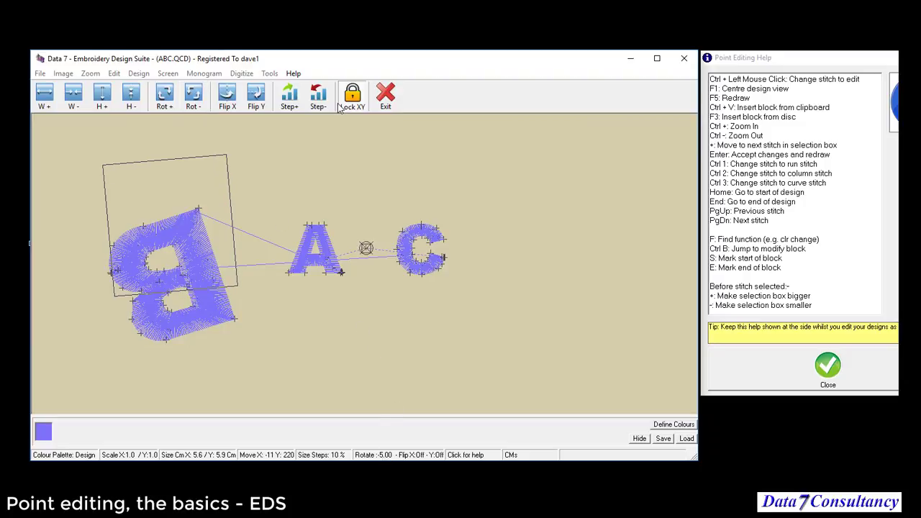
{"action": "left_click", "coordinate": [290, 99]}
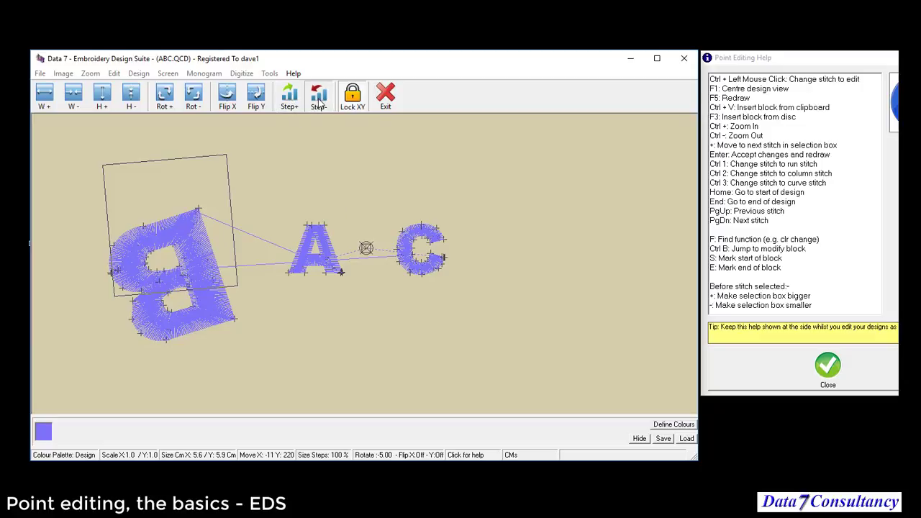
{"action": "left_click", "coordinate": [321, 104]}
{"action": "left_click", "coordinate": [295, 107]}
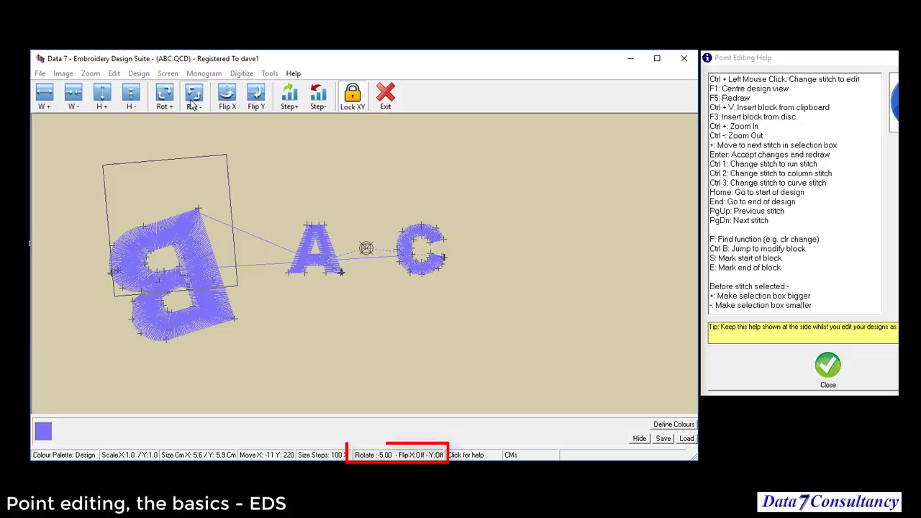
{"action": "left_click", "coordinate": [192, 100]}
{"action": "left_click", "coordinate": [192, 100]}
{"action": "left_click", "coordinate": [192, 99]}
{"action": "left_click", "coordinate": [192, 99]}
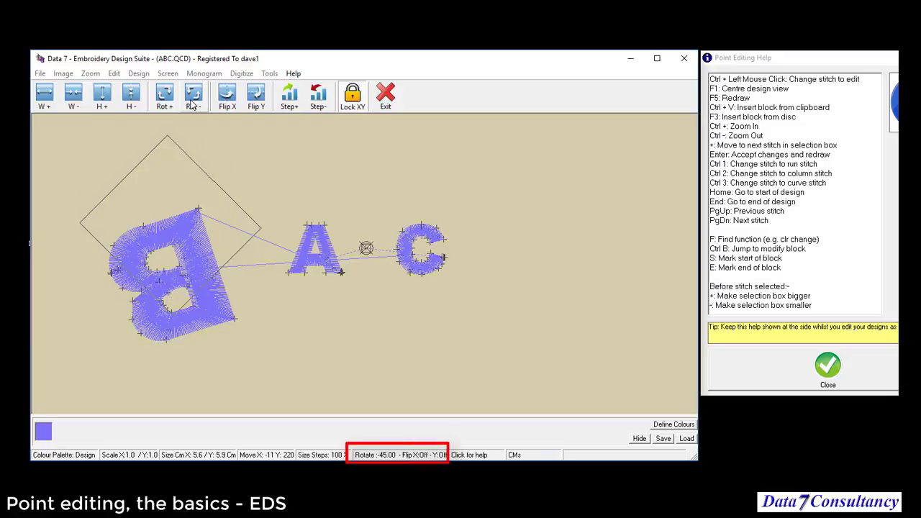
{"action": "left_click", "coordinate": [192, 99]}
{"action": "left_click", "coordinate": [192, 99]}
{"action": "left_click", "coordinate": [192, 99]}
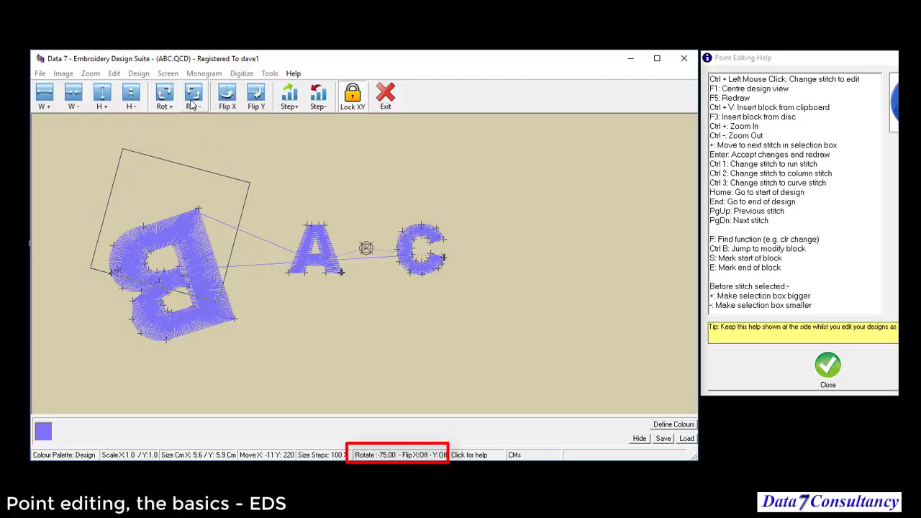
{"action": "left_click", "coordinate": [386, 95]}
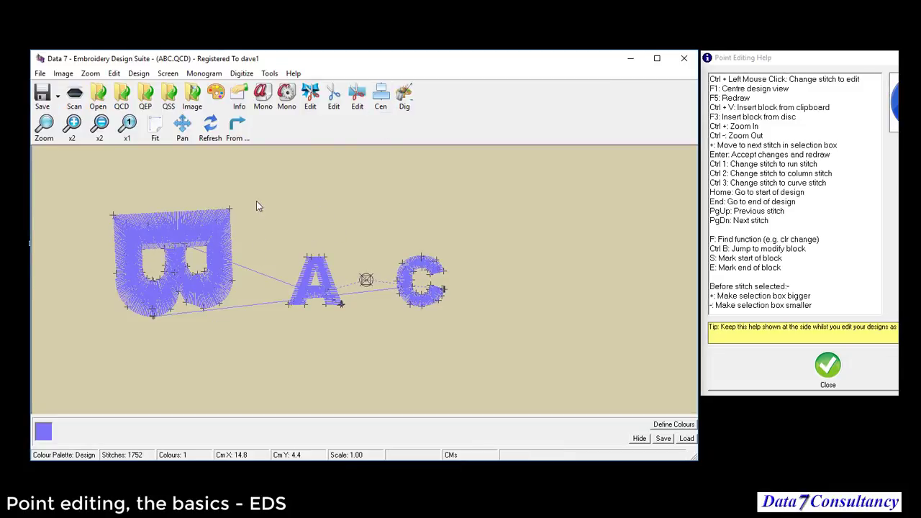
Step: Delete the selected B block and fit the remaining A and C to the window
{"action": "right_click", "coordinate": [308, 201]}
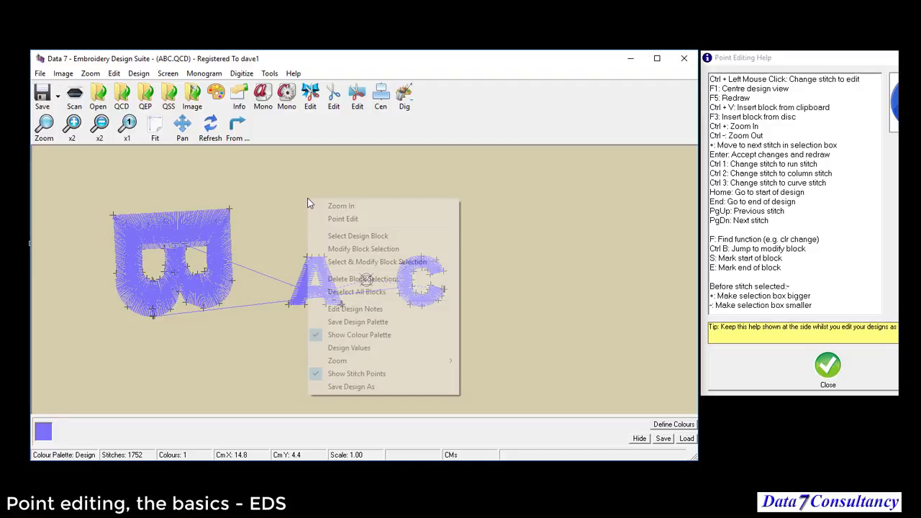
{"action": "left_click", "coordinate": [369, 279]}
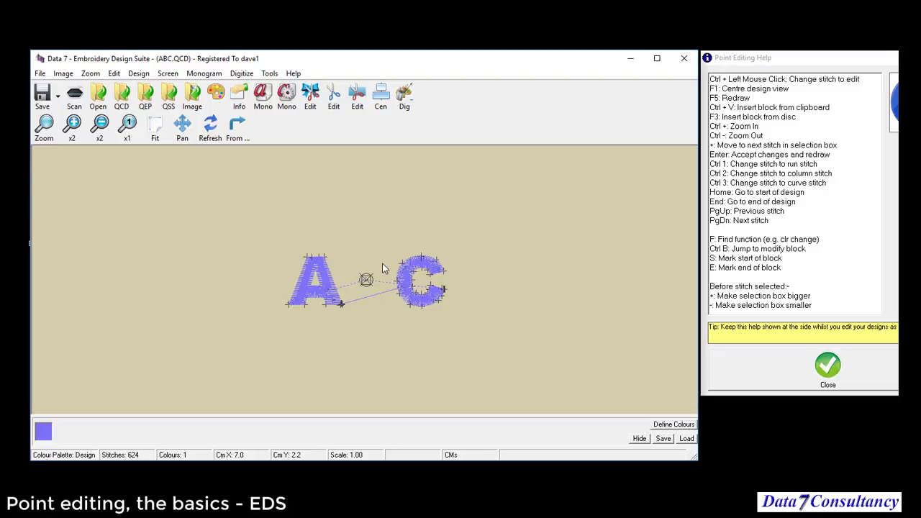
{"action": "left_click", "coordinate": [157, 133]}
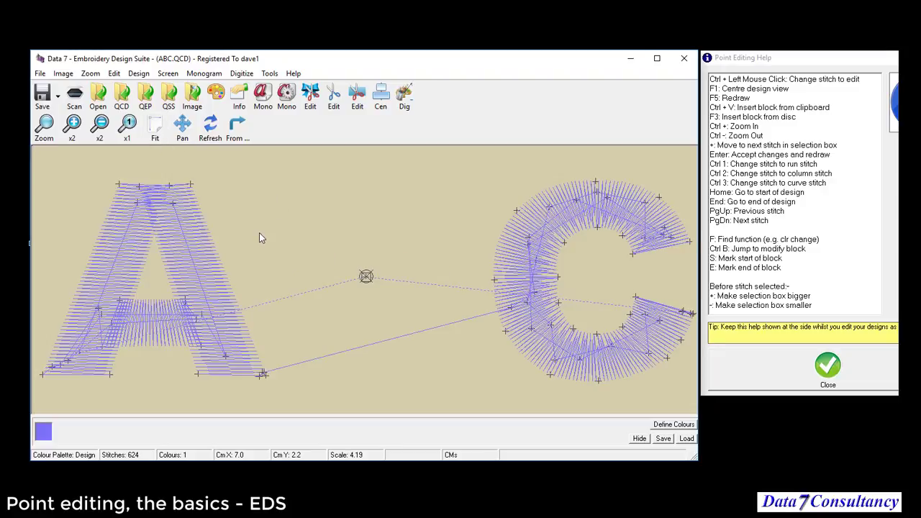
Step: Reopen the recent file D:\DESIGNS\VIDEOS\ABC.QCD without saving the changed design
{"action": "left_click", "coordinate": [39, 73]}
{"action": "mouse_move", "coordinate": [85, 162]}
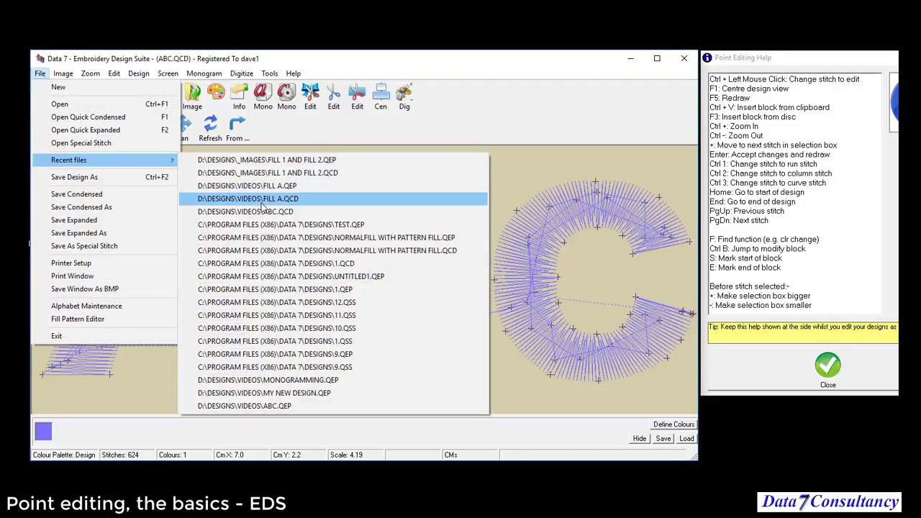
{"action": "left_click", "coordinate": [292, 212]}
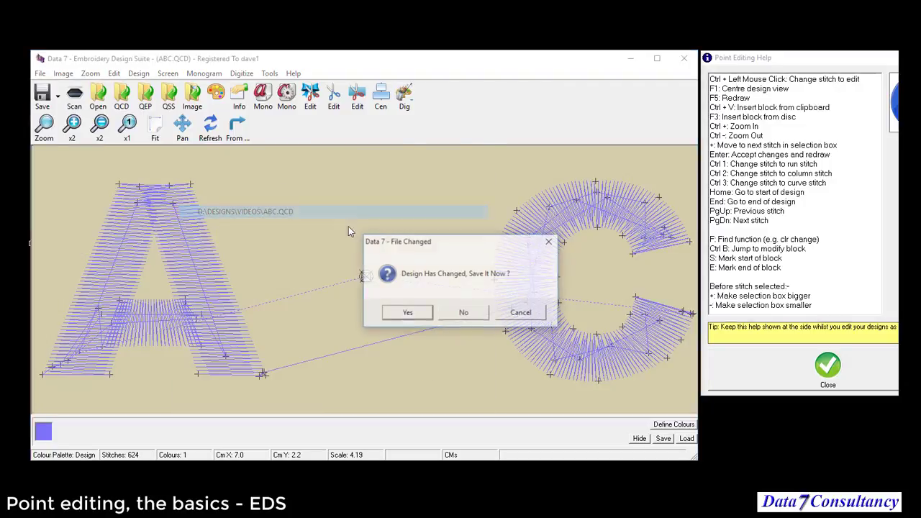
{"action": "left_click", "coordinate": [464, 313]}
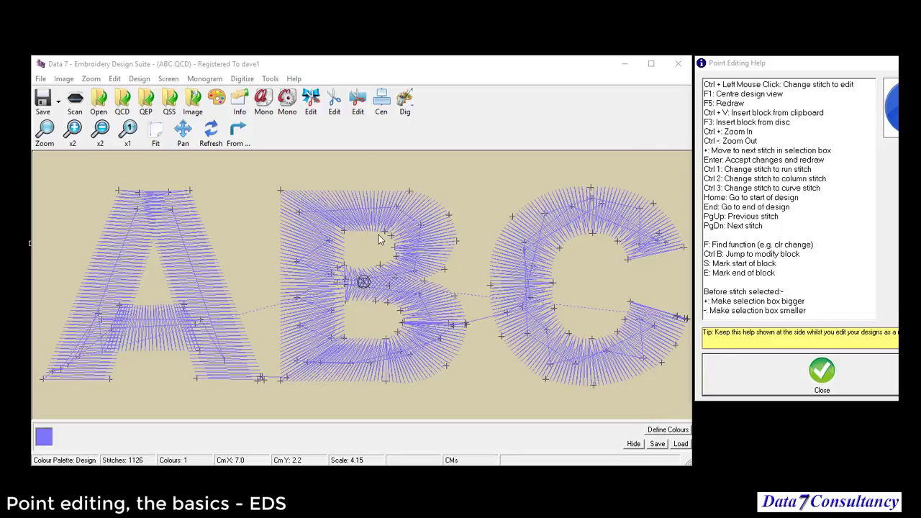
Step: Start point editing on the ABC design, go to its end and step back to the last stitch on the C
{"action": "left_click", "coordinate": [312, 185]}
{"action": "right_click", "coordinate": [461, 206]}
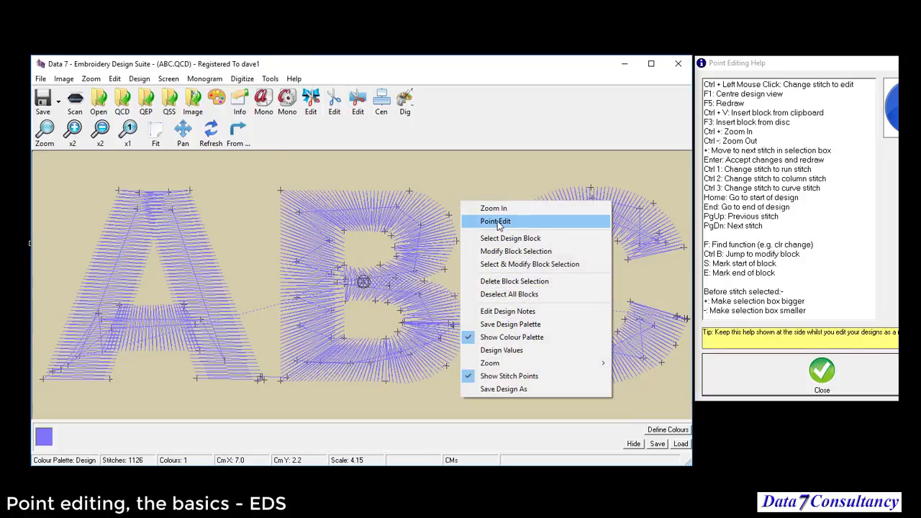
{"action": "left_click", "coordinate": [497, 223]}
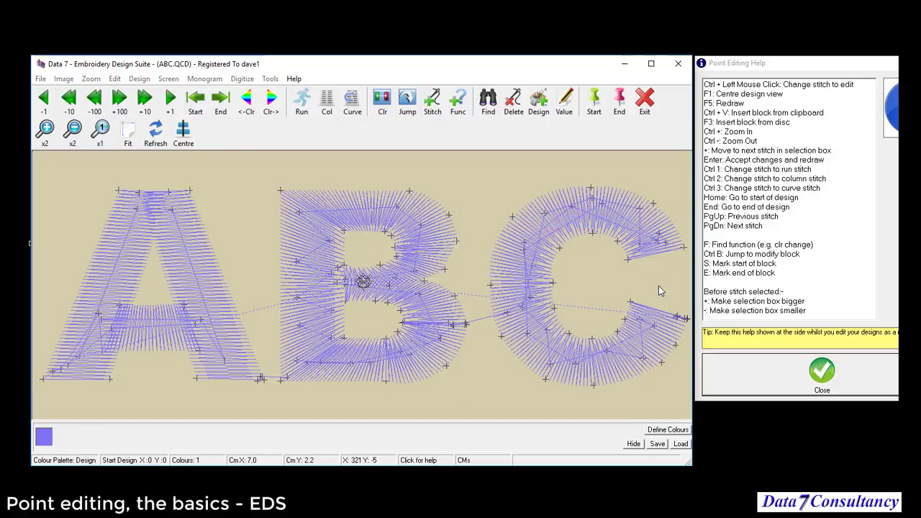
{"action": "key", "text": "End"}
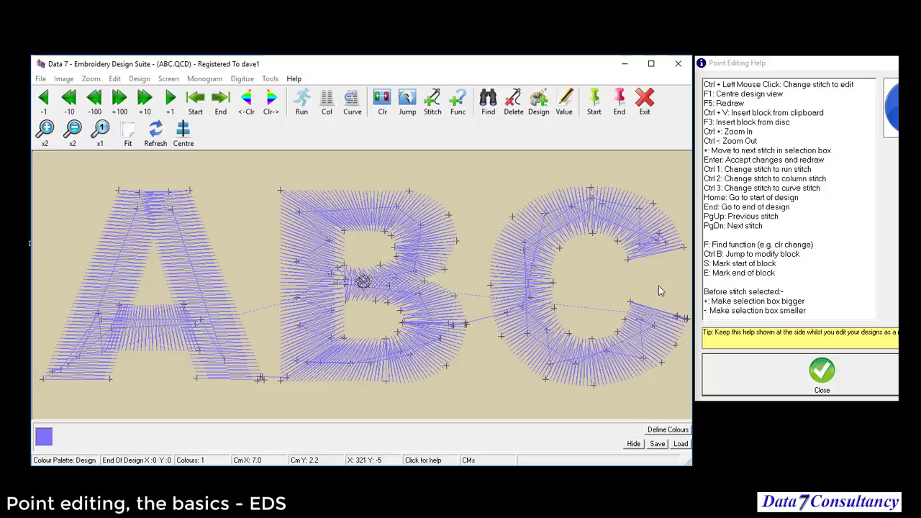
{"action": "key", "text": "Page_Up"}
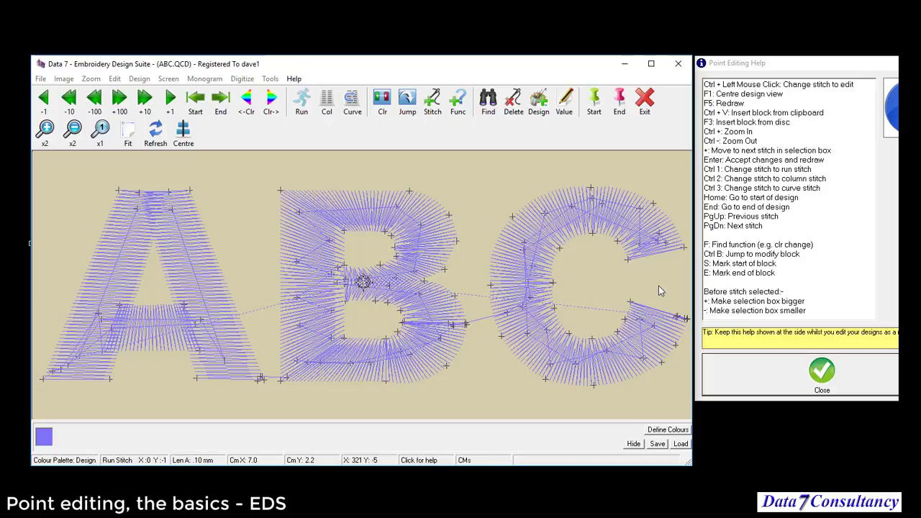
{"action": "key", "text": "Page_Up"}
{"action": "key", "text": "Page_Up"}
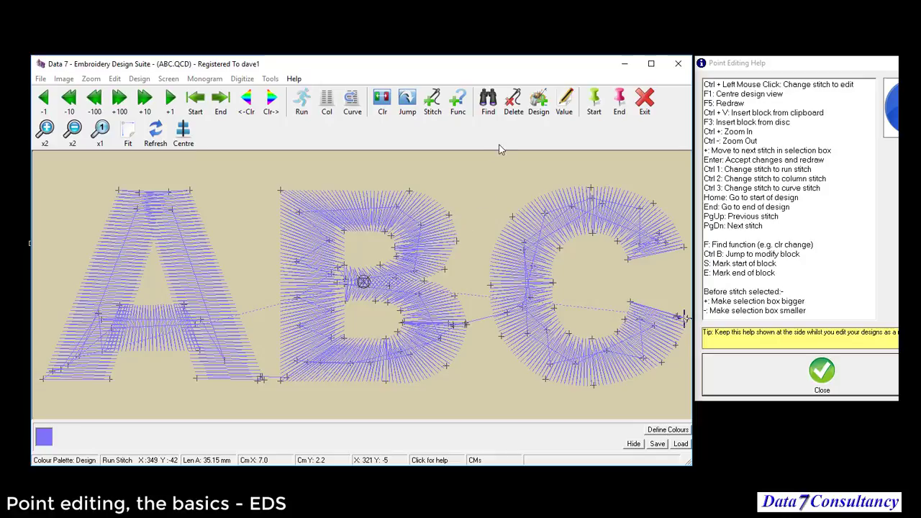
Step: Insert the design 2HEARTS.QEP from the Videos folder at the current stitch, leave point editing and fit the whole design in view
{"action": "left_click", "coordinate": [538, 111]}
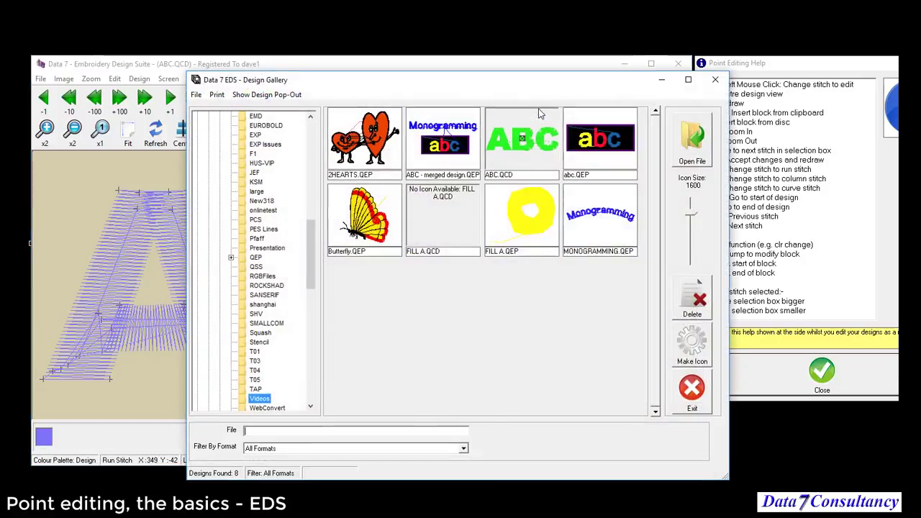
{"action": "left_click", "coordinate": [385, 155]}
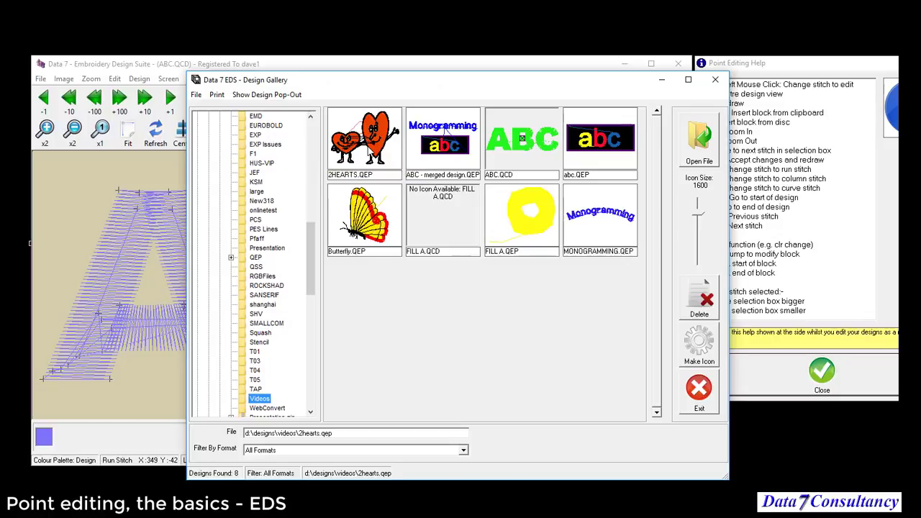
{"action": "left_click", "coordinate": [693, 153]}
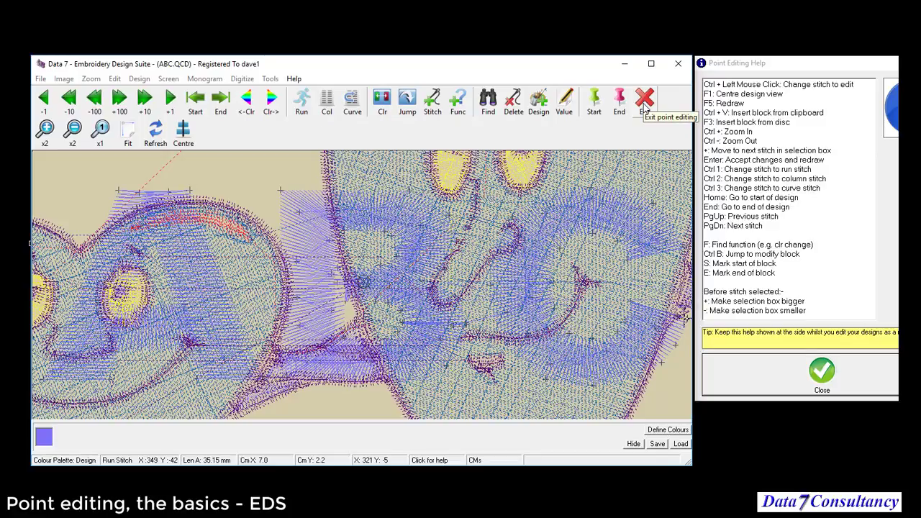
{"action": "left_click", "coordinate": [645, 101]}
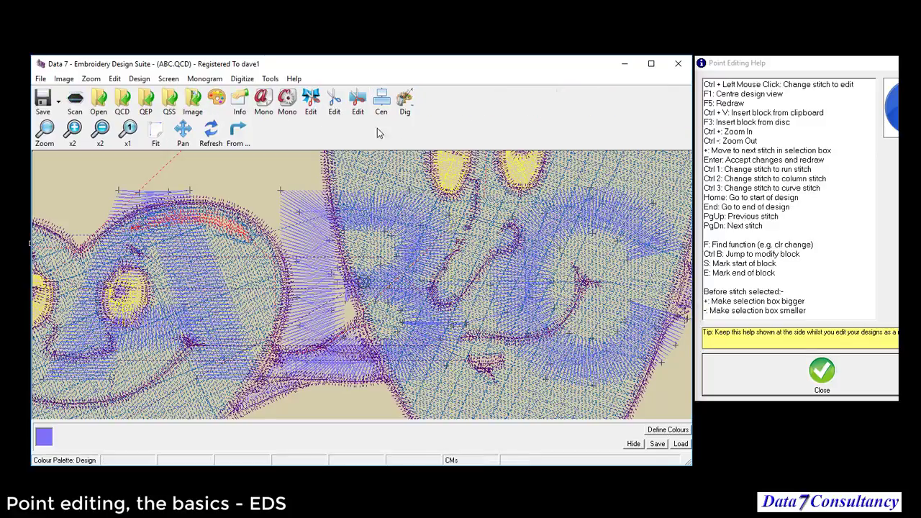
{"action": "left_click", "coordinate": [155, 131]}
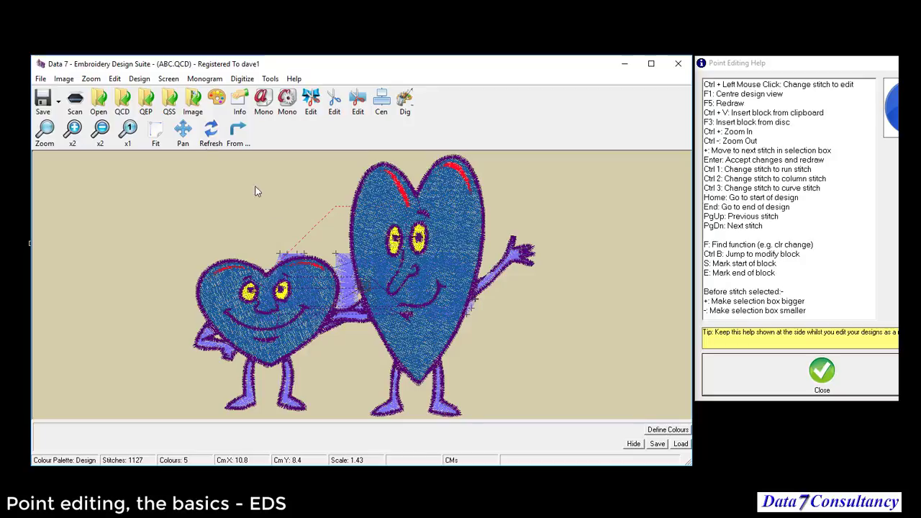
{"action": "left_click", "coordinate": [138, 80]}
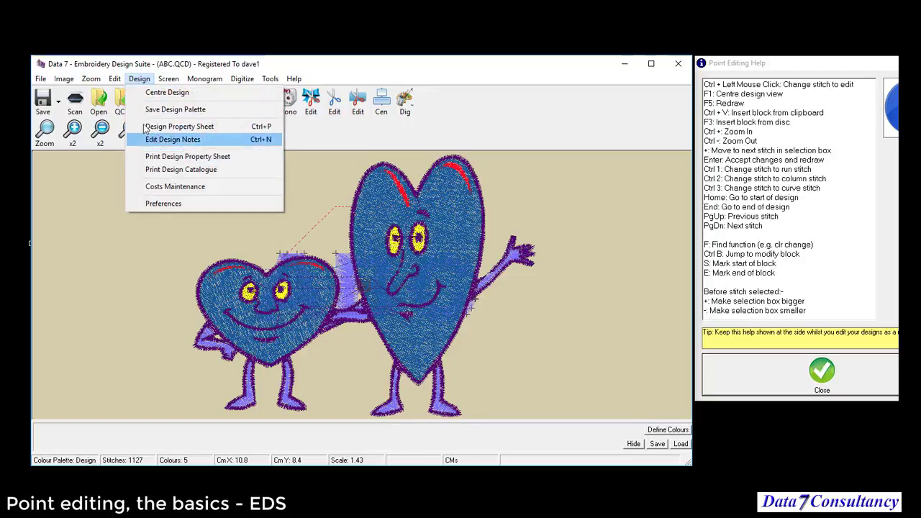
{"action": "mouse_move", "coordinate": [117, 79]}
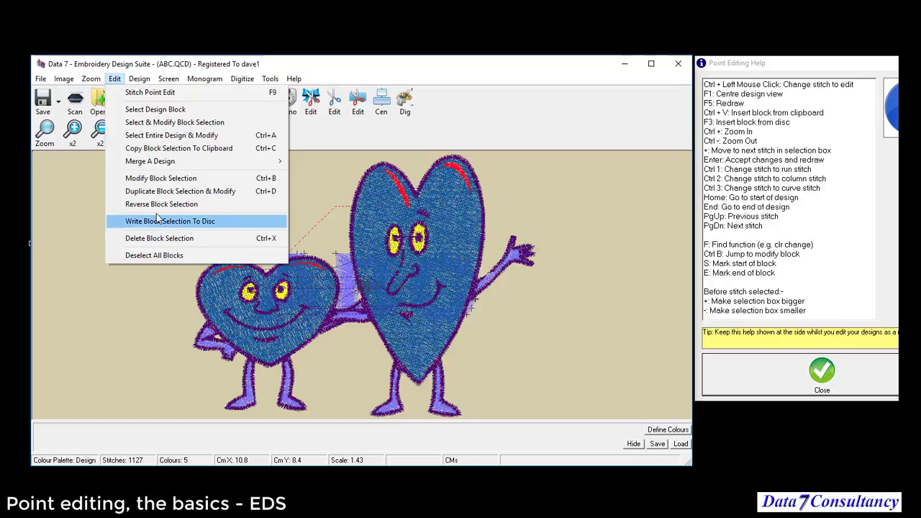
{"action": "mouse_move", "coordinate": [155, 162]}
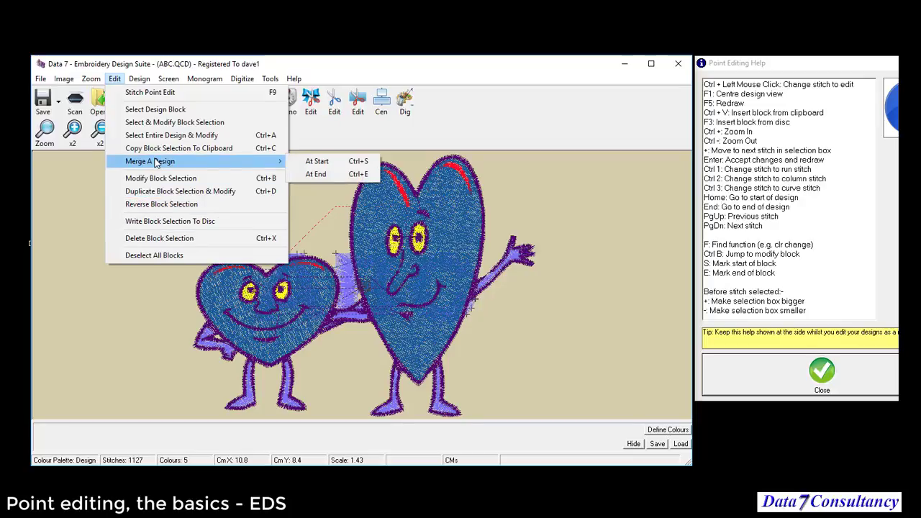
{"action": "left_click", "coordinate": [323, 195]}
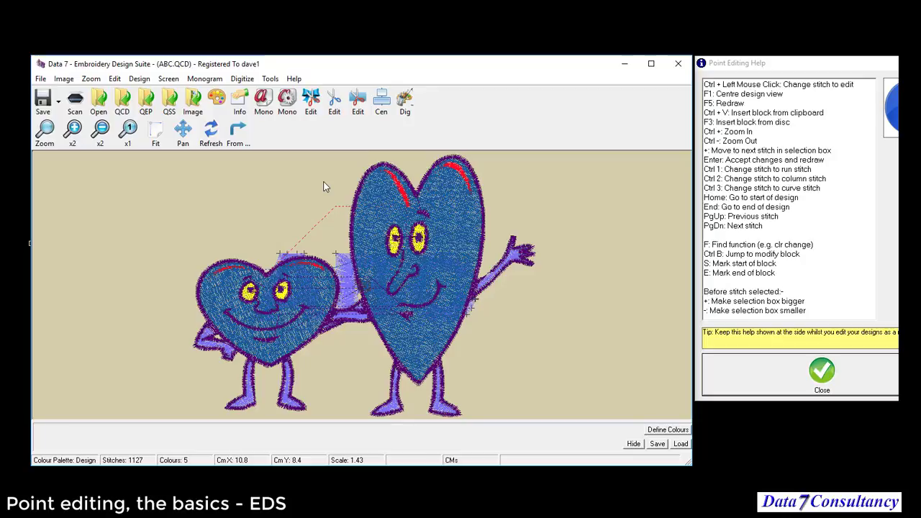
Step: Move the inserted two-hearts block down below the ABC lettering by about Y -582, accept it and fit the whole design in view
{"action": "right_click", "coordinate": [281, 211]}
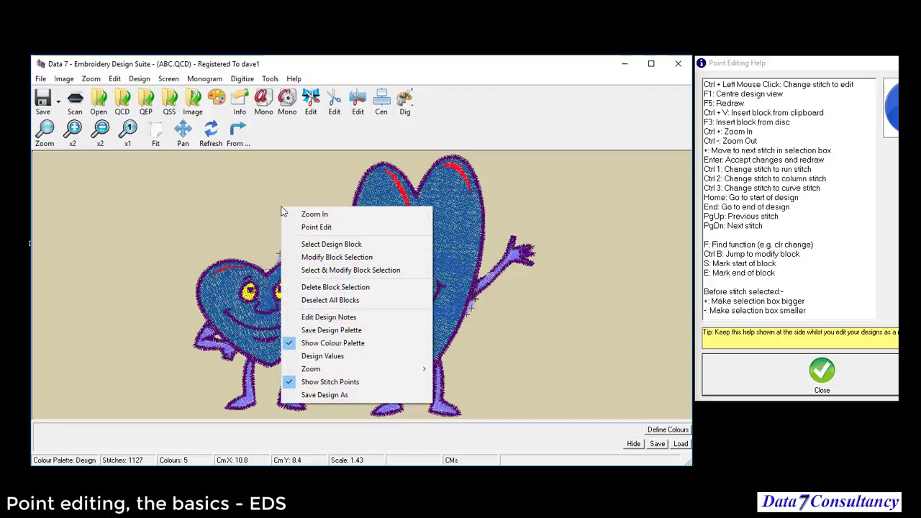
{"action": "left_click", "coordinate": [337, 259]}
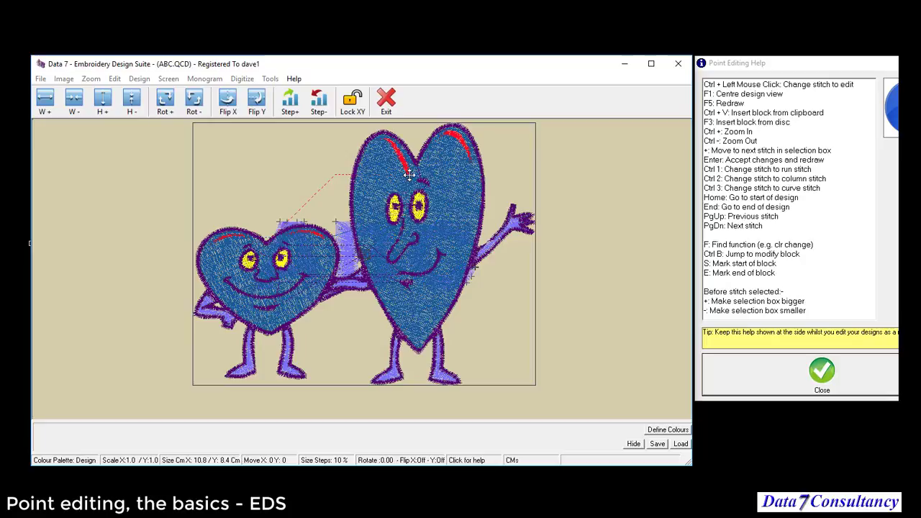
{"action": "left_click_drag", "start_coordinate": [410, 191], "coordinate": [412, 356]}
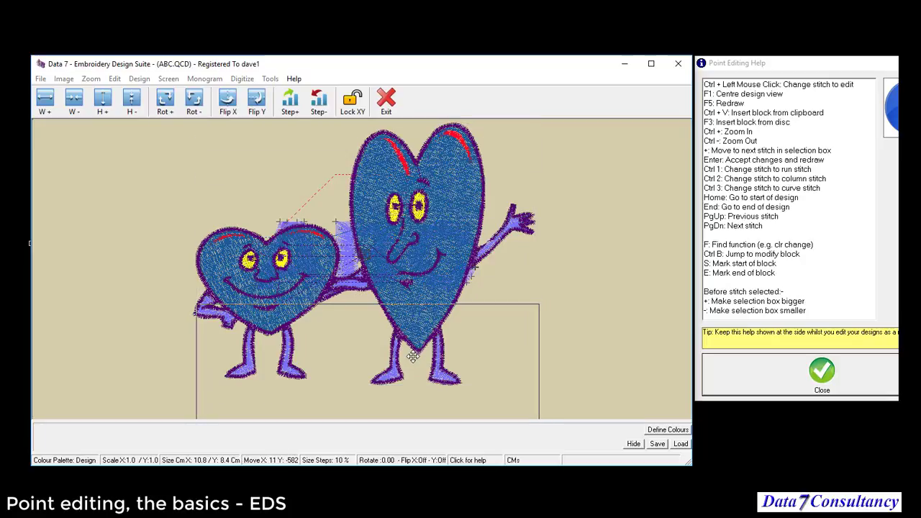
{"action": "key", "text": "Return"}
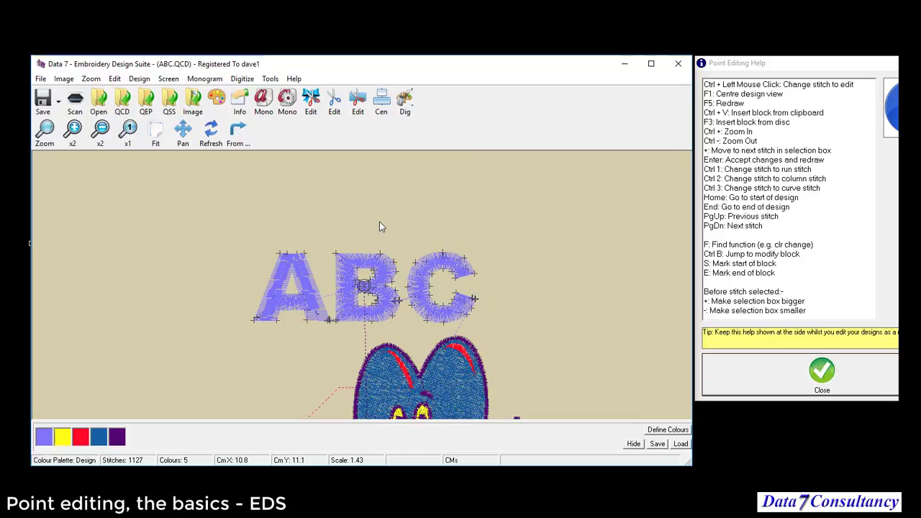
{"action": "left_click", "coordinate": [157, 134]}
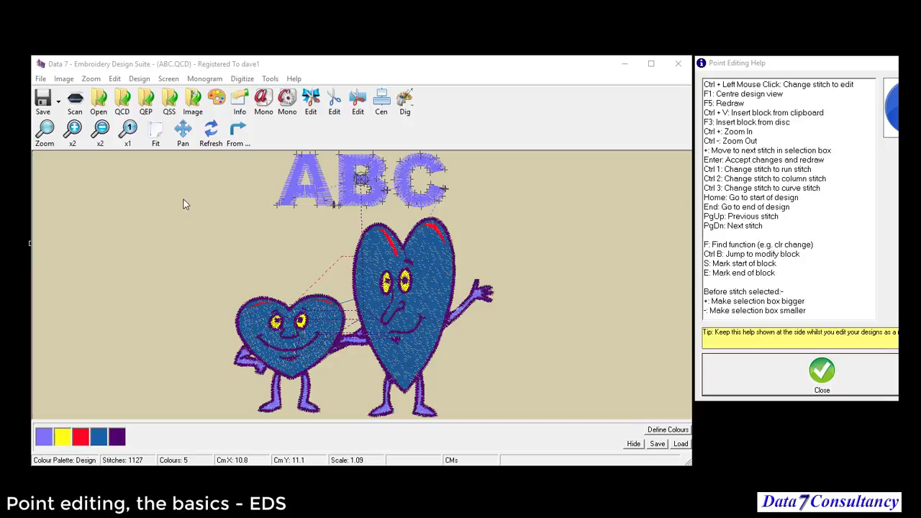
Step: Reopen the recent file D:\DESIGNS\VIDEOS\ABC.QCD, discarding the changes to the merged design
{"action": "left_click", "coordinate": [40, 78]}
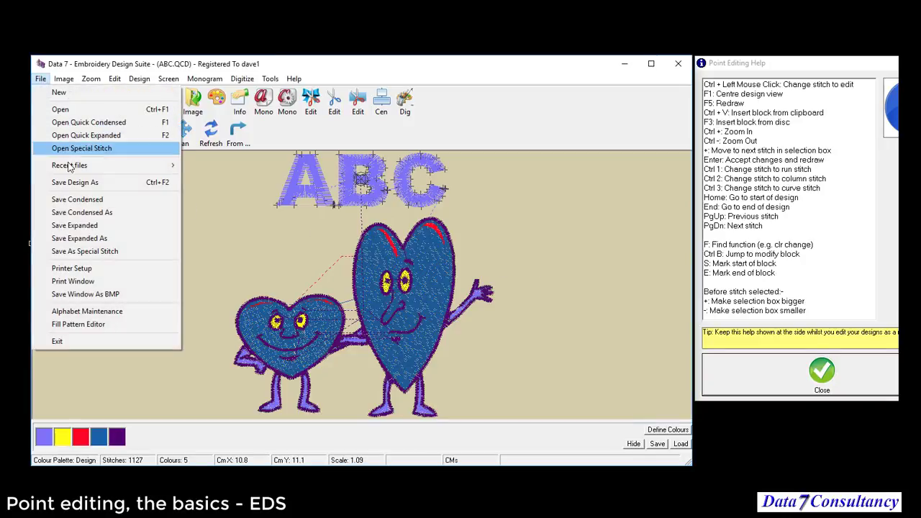
{"action": "mouse_move", "coordinate": [180, 173]}
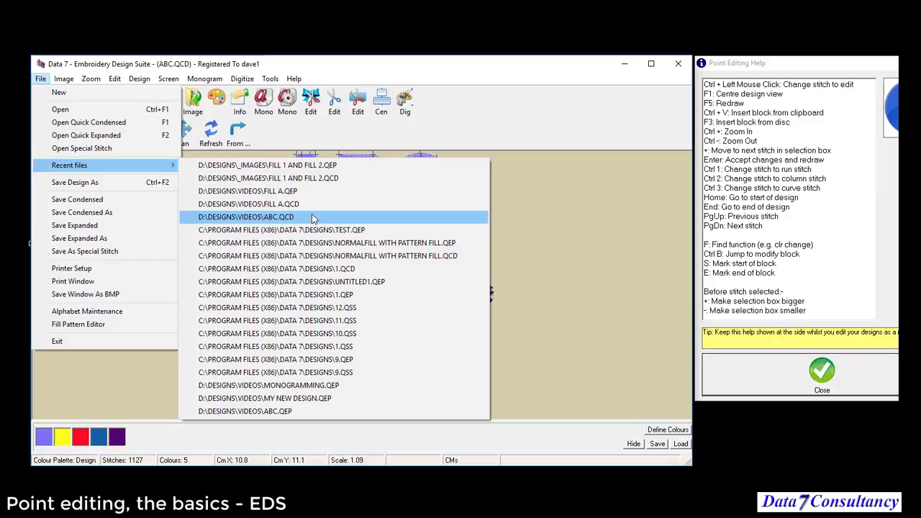
{"action": "left_click", "coordinate": [290, 217]}
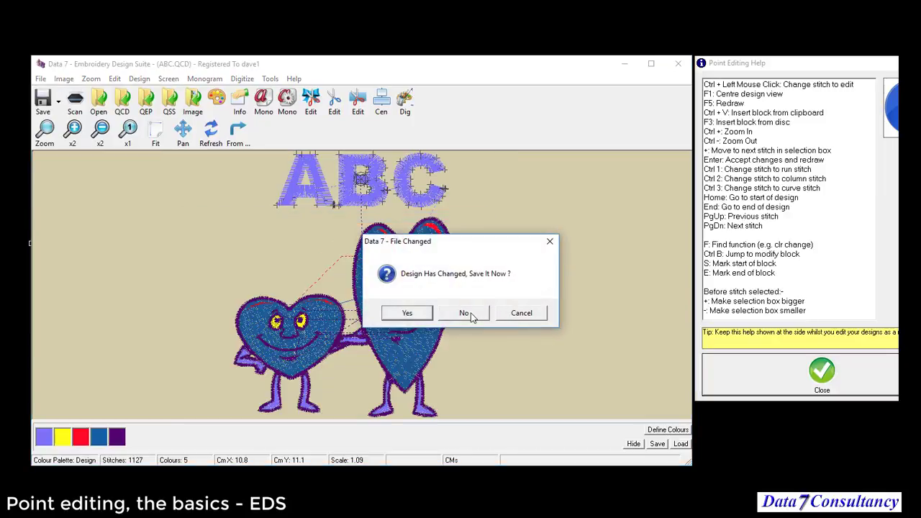
{"action": "left_click", "coordinate": [472, 315]}
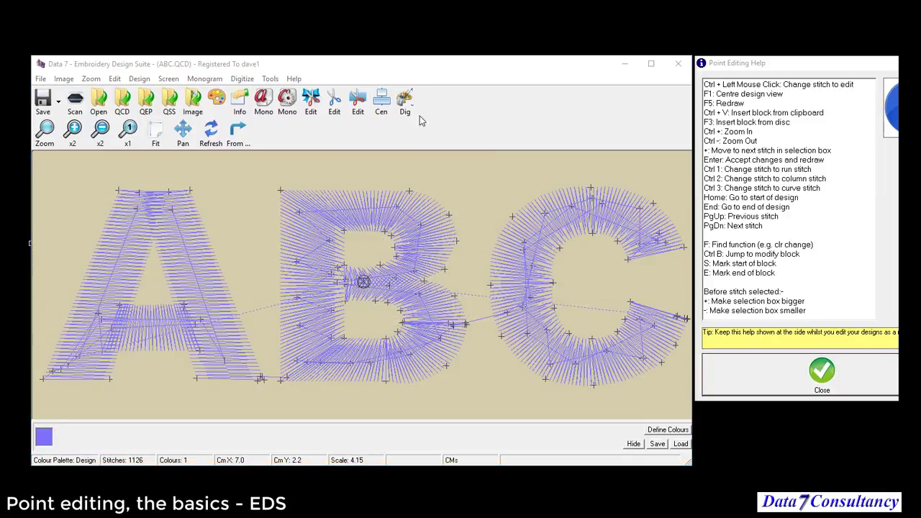
Step: Save the design in Data 7 Expanded format as ABC.QEP in the D: drive folder Designs\_Images
{"action": "left_click", "coordinate": [41, 80]}
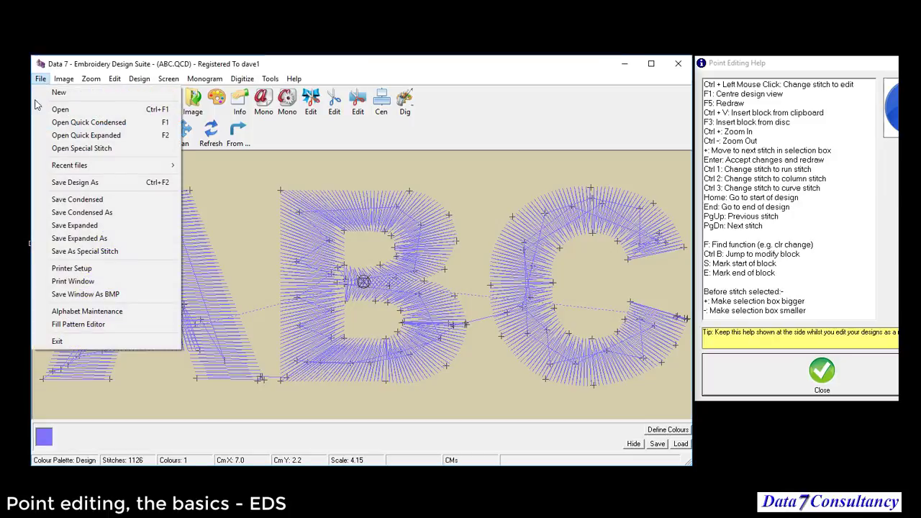
{"action": "left_click", "coordinate": [104, 238]}
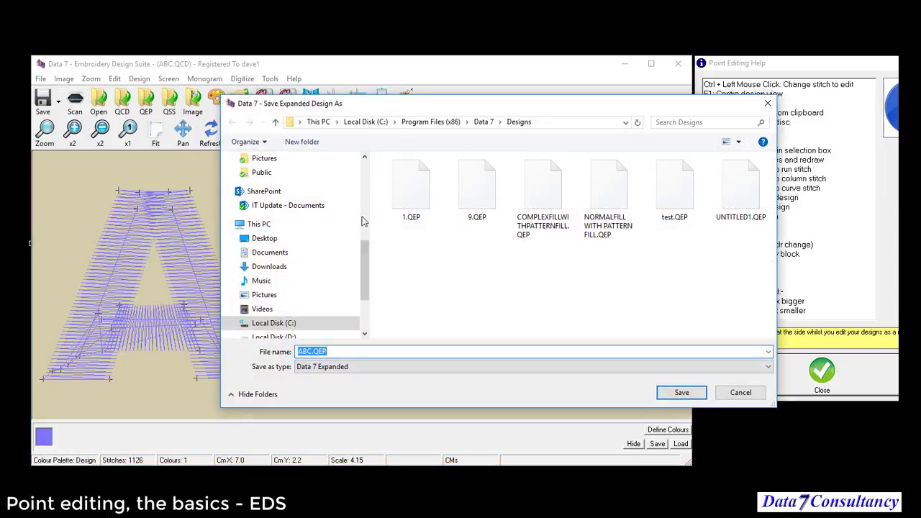
{"action": "scroll", "coordinate": [363, 272], "scroll_direction": "down", "scroll_amount": 1}
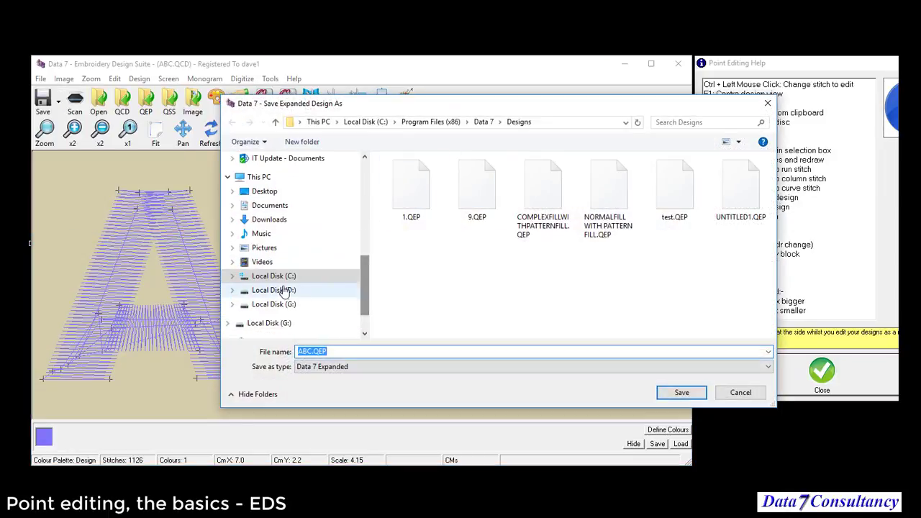
{"action": "left_click", "coordinate": [281, 290]}
{"action": "double_click", "coordinate": [409, 262]}
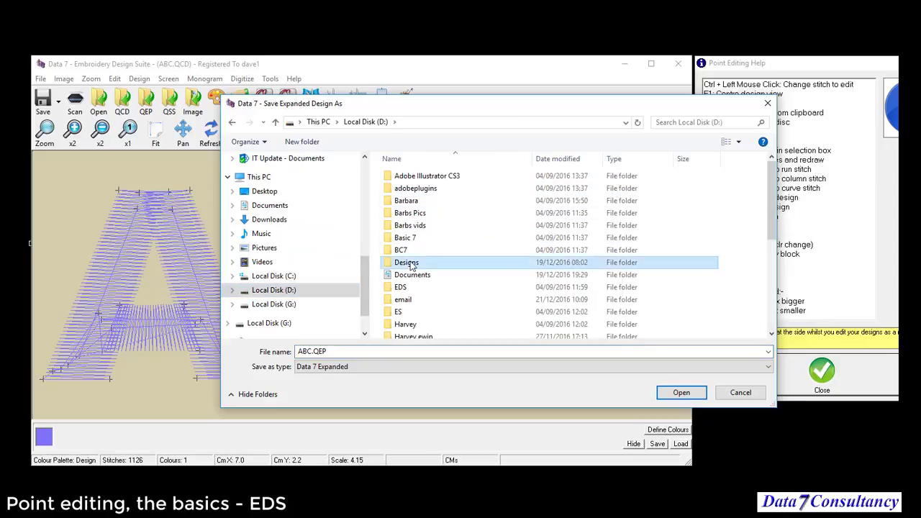
{"action": "double_click", "coordinate": [424, 177]}
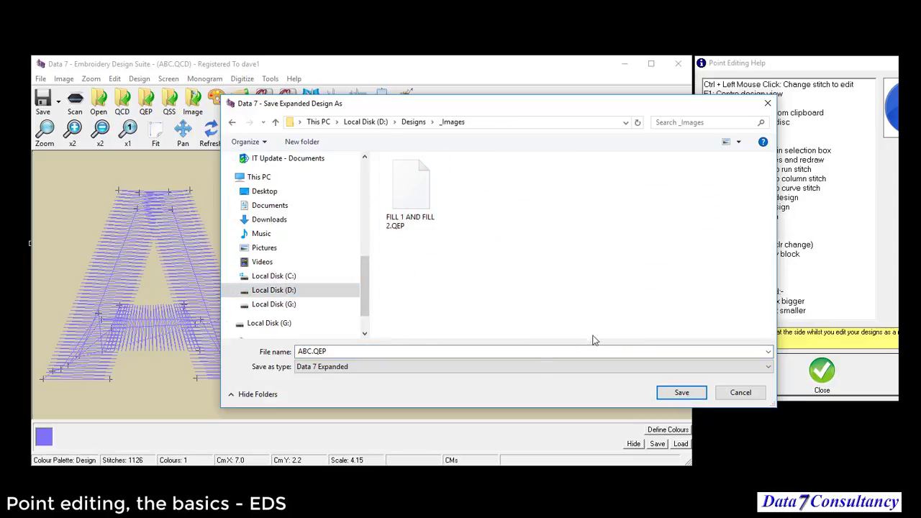
{"action": "left_click", "coordinate": [680, 392]}
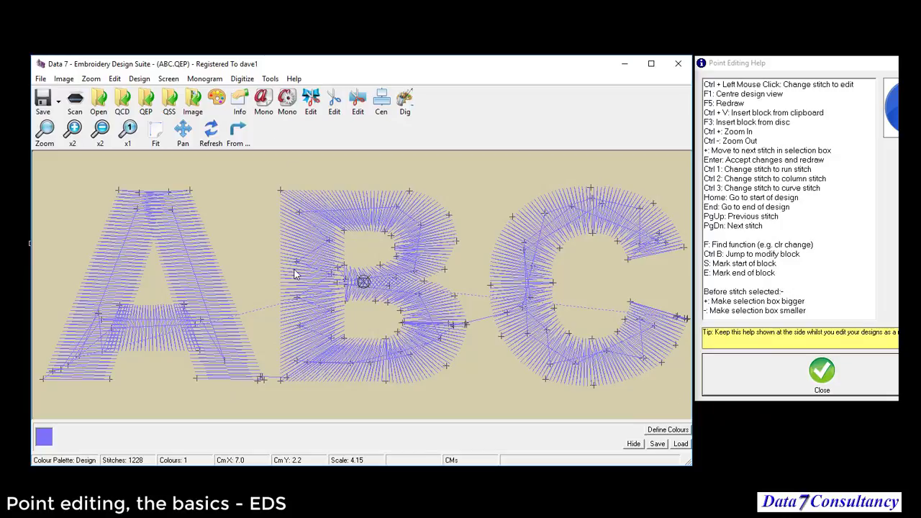
Step: Redraw the expanded design and set the default column density to 20 in the design preferences, saving them
{"action": "key", "text": "F5"}
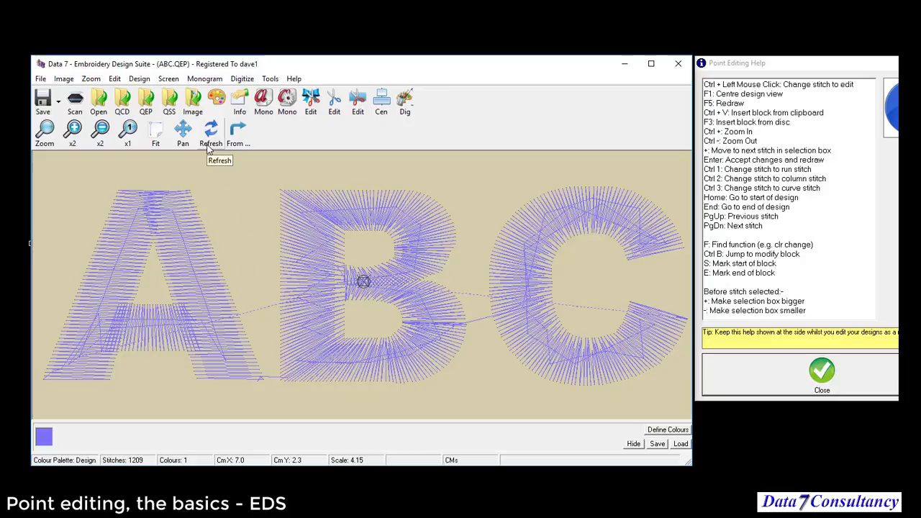
{"action": "left_click", "coordinate": [139, 78]}
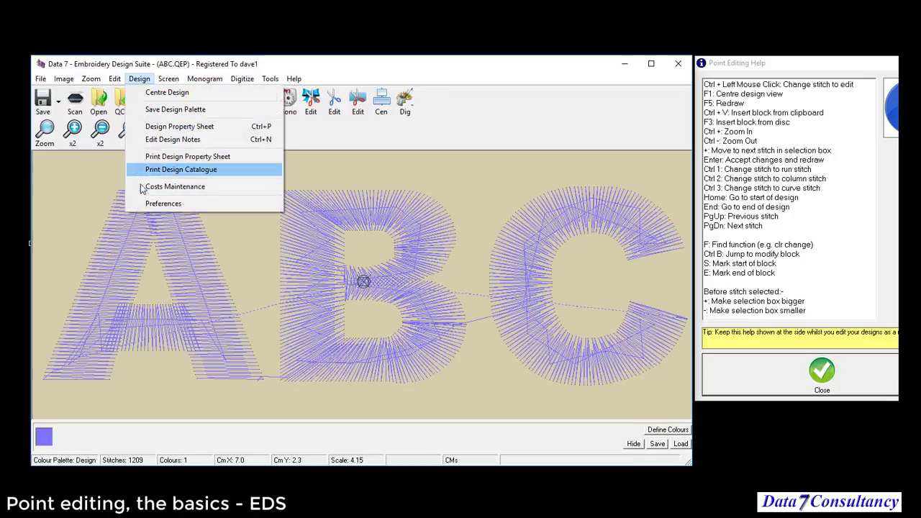
{"action": "left_click", "coordinate": [159, 207]}
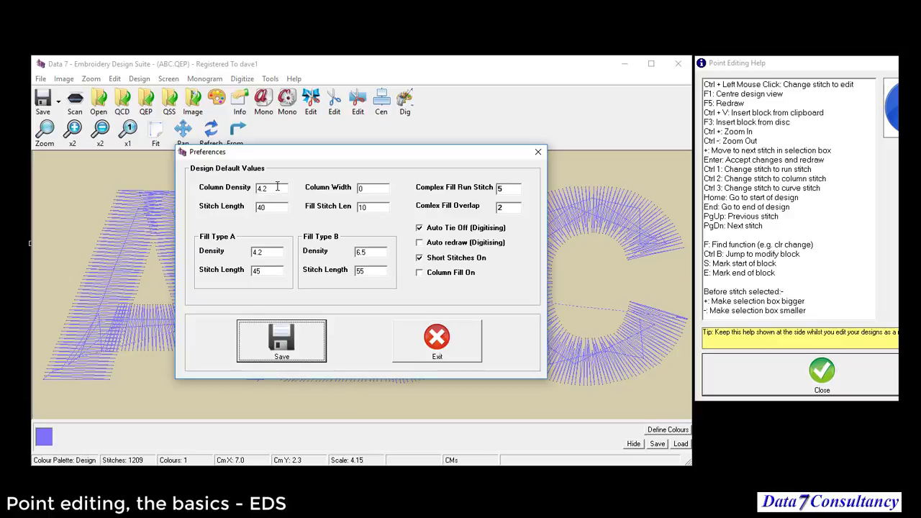
{"action": "left_click_drag", "start_coordinate": [278, 187], "coordinate": [195, 188]}
{"action": "type", "text": "20"}
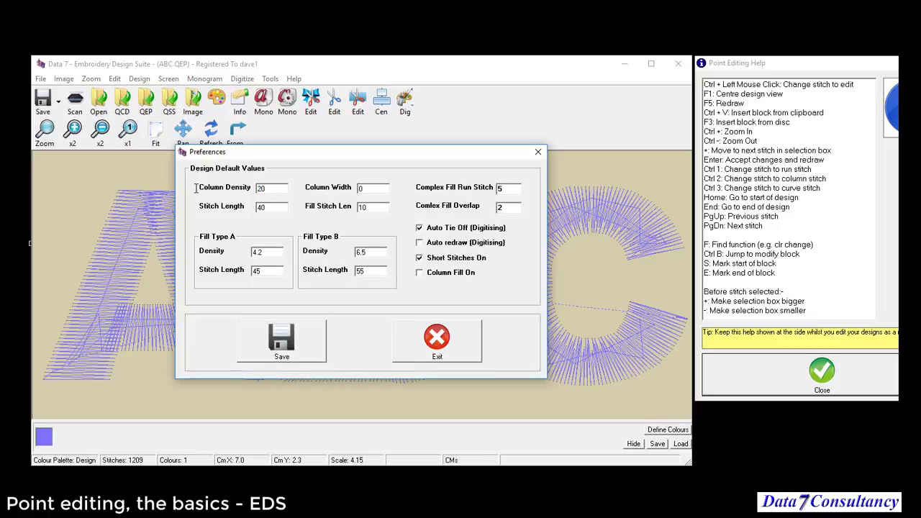
{"action": "left_click", "coordinate": [298, 345]}
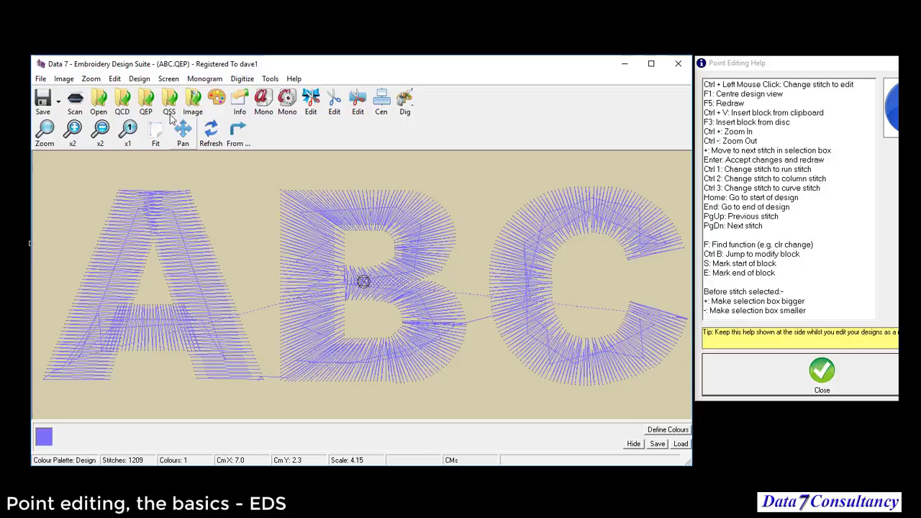
Step: Set the default column density to 4.5 in the design preferences and save them
{"action": "left_click", "coordinate": [139, 78]}
{"action": "left_click", "coordinate": [156, 205]}
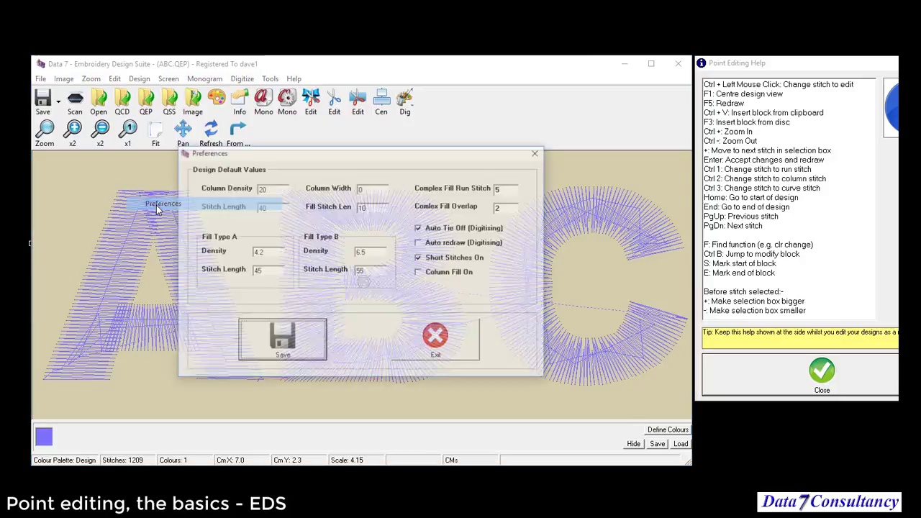
{"action": "type", "text": "4.5"}
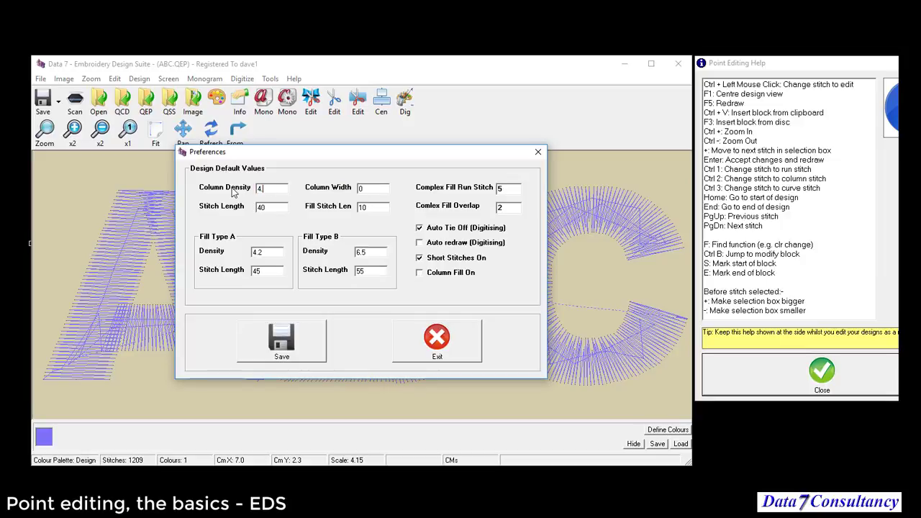
{"action": "left_click", "coordinate": [302, 342]}
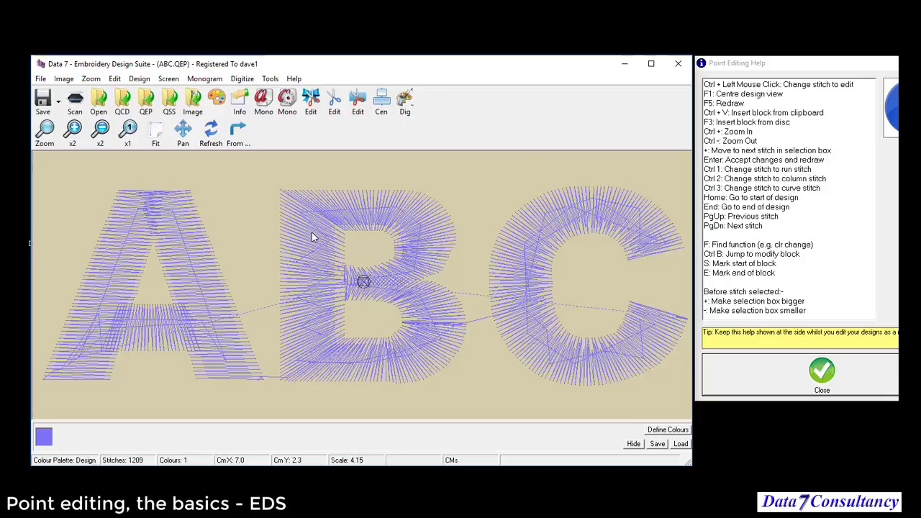
Step: Start point editing on the expanded ABC design, go to its start and step forward to the inner edge of the A's left leg
{"action": "right_click", "coordinate": [274, 180]}
{"action": "left_click", "coordinate": [330, 205]}
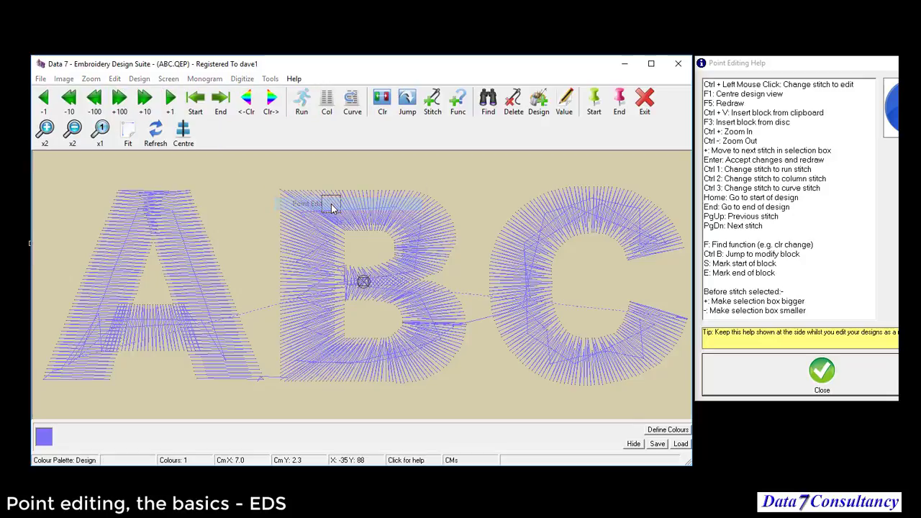
{"action": "key", "text": "Home"}
{"action": "key", "text": "Page_Down"}
{"action": "key", "text": "Page_Down"}
{"action": "key", "text": "Page_Down"}
{"action": "key", "text": "Page_Down"}
{"action": "key", "text": "Page_Down"}
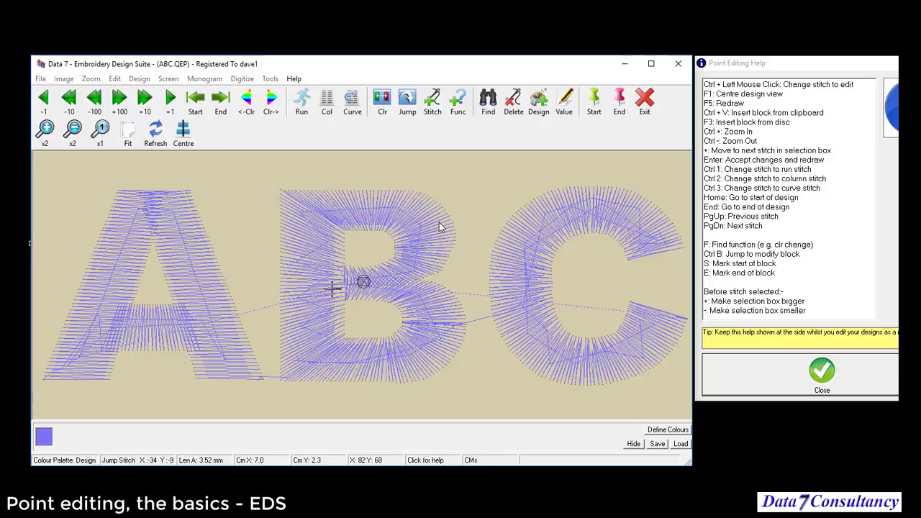
{"action": "key", "text": "Page_Down"}
{"action": "key", "text": "Page_Down"}
{"action": "key", "text": "Page_Down"}
{"action": "key", "text": "Page_Down"}
{"action": "key", "text": "Page_Down"}
{"action": "key", "text": "Page_Down"}
{"action": "key", "text": "Page_Down"}
{"action": "key", "text": "Page_Down"}
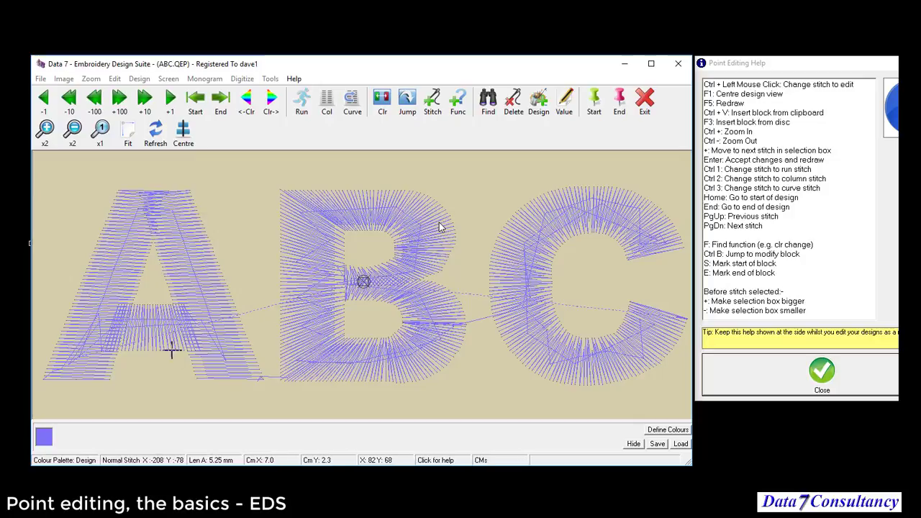
{"action": "key", "text": "Page_Down"}
{"action": "key", "text": "Page_Down"}
{"action": "key", "text": "Page_Down"}
{"action": "key", "text": "Page_Down"}
{"action": "key", "text": "Page_Down"}
{"action": "key", "text": "Page_Down"}
{"action": "key", "text": "Page_Down"}
{"action": "key", "text": "Page_Down"}
{"action": "key", "text": "Page_Down"}
{"action": "key", "text": "Page_Down"}
{"action": "key", "text": "Page_Down"}
{"action": "key", "text": "Page_Down"}
{"action": "key", "text": "Page_Down"}
{"action": "key", "text": "Page_Down"}
{"action": "key", "text": "Page_Down"}
{"action": "key", "text": "Page_Down"}
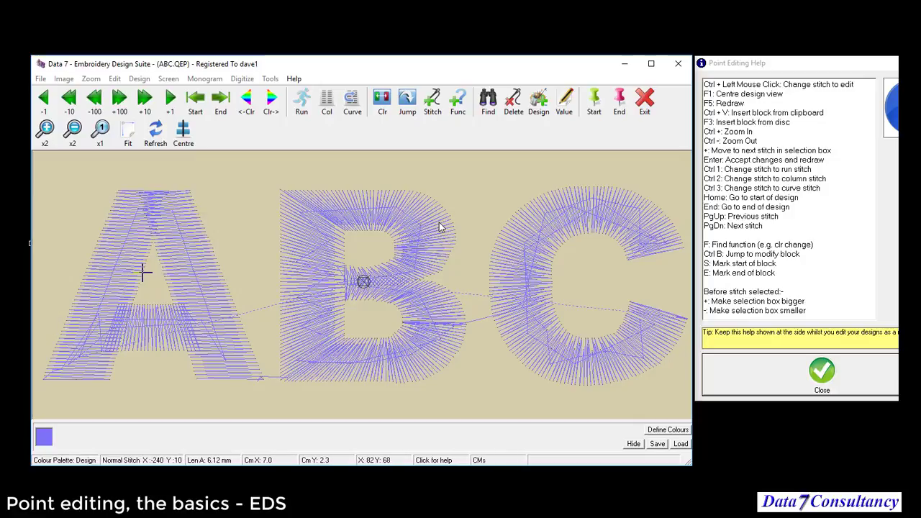
Step: Step on to a stitch on the outer left edge of the A and move it outward to about X -319, Y 68
{"action": "key", "text": "Page_Down"}
{"action": "key", "text": "Page_Down"}
{"action": "key", "text": "Page_Down"}
{"action": "key", "text": "Page_Down"}
{"action": "key", "text": "Page_Down"}
{"action": "left_click_drag", "start_coordinate": [98, 235], "coordinate": [68, 219]}
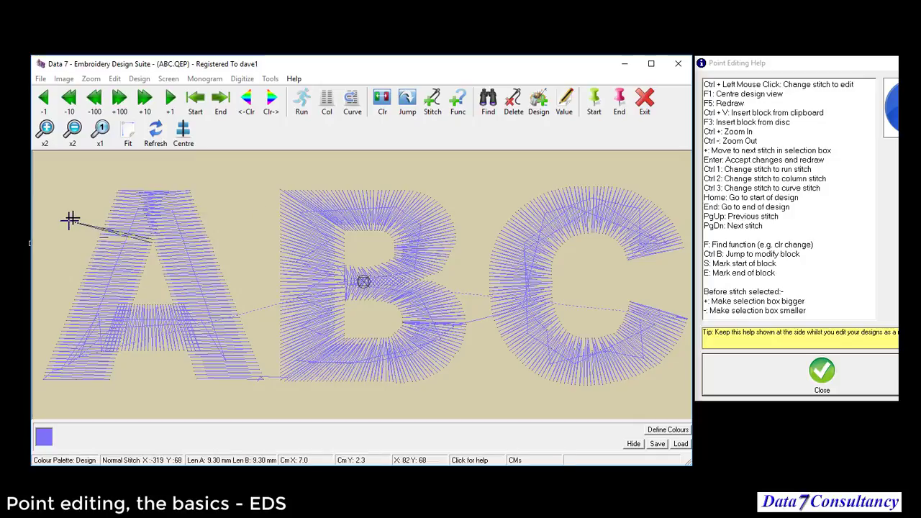
{"action": "key", "text": "Return"}
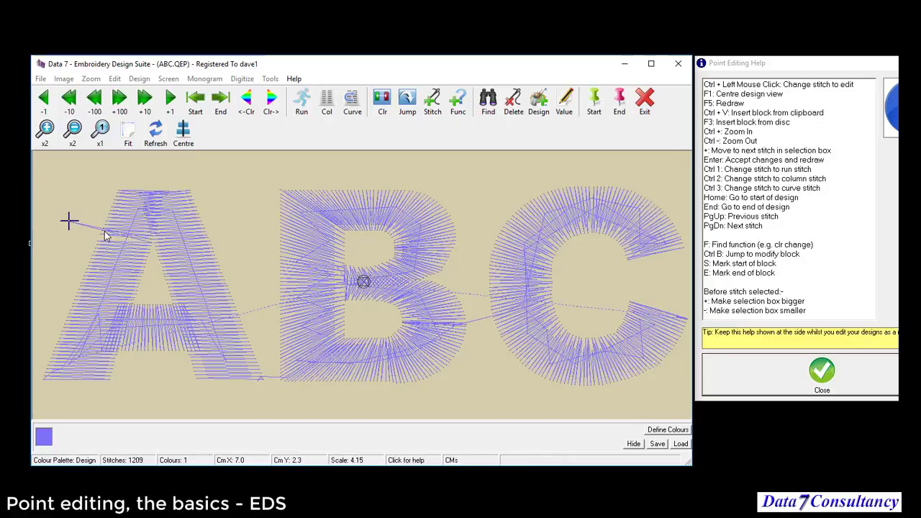
Step: Step forward to a stitch on the inner edge near the A's apex and move it up and right, clear of the letter
{"action": "key", "text": "Page_Down"}
{"action": "key", "text": "Page_Down"}
{"action": "key", "text": "Page_Down"}
{"action": "key", "text": "Page_Down"}
{"action": "key", "text": "Page_Down"}
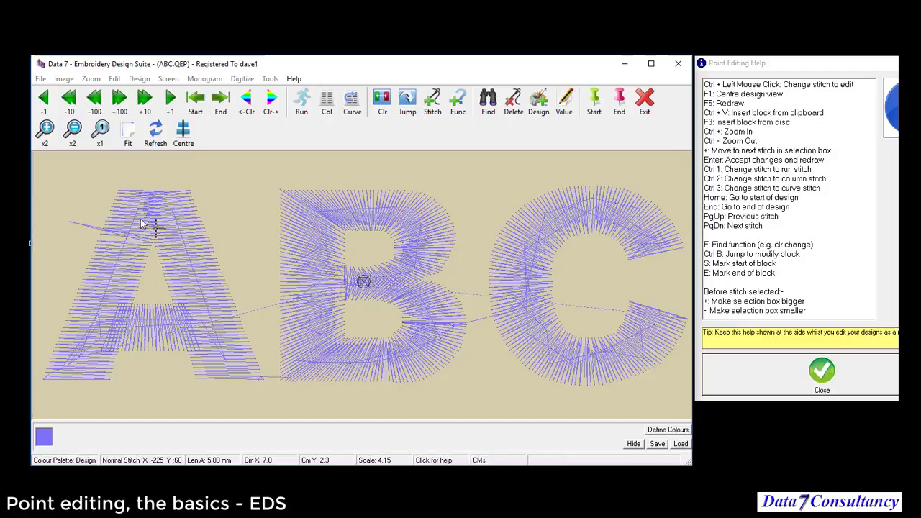
{"action": "left_click_drag", "start_coordinate": [157, 228], "coordinate": [252, 164]}
{"action": "key", "text": "Return"}
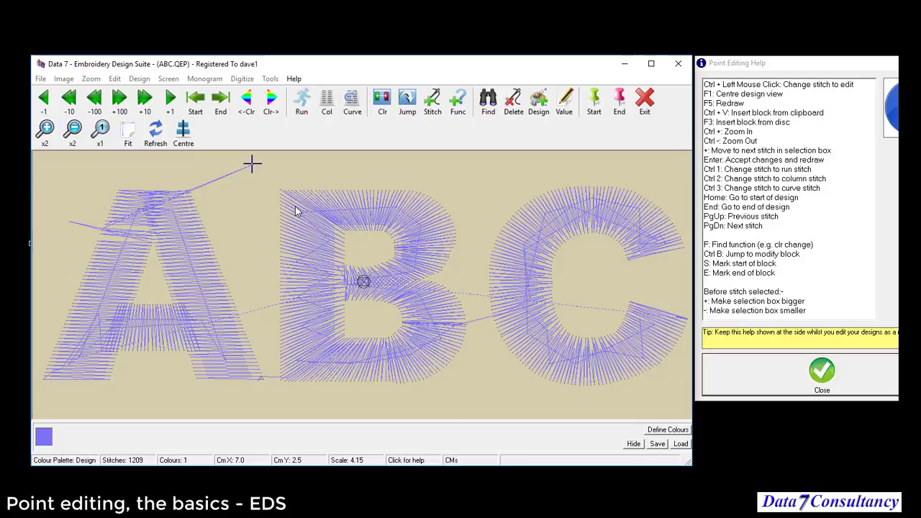
Step: Step back to the stitch on the A's outer left edge, insert a colour change there and redraw
{"action": "key", "text": "Page_Up"}
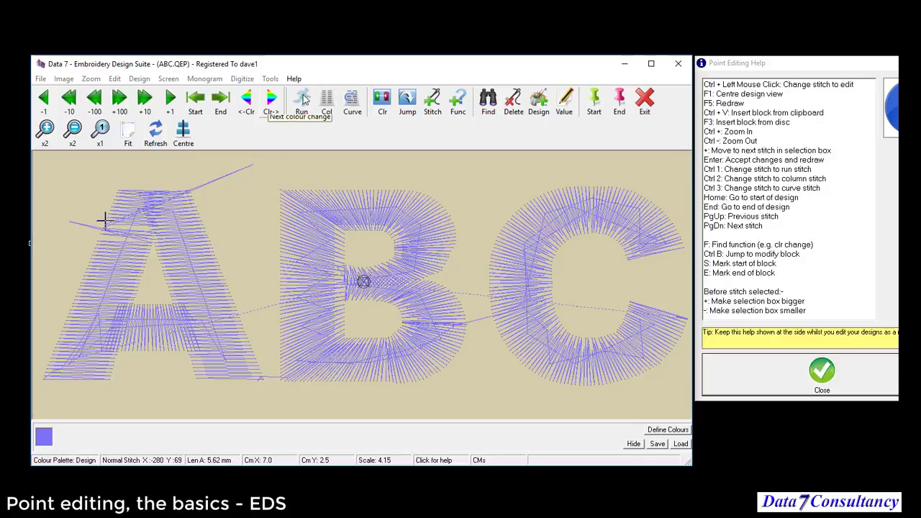
{"action": "left_click", "coordinate": [382, 102]}
{"action": "key", "text": "F5"}
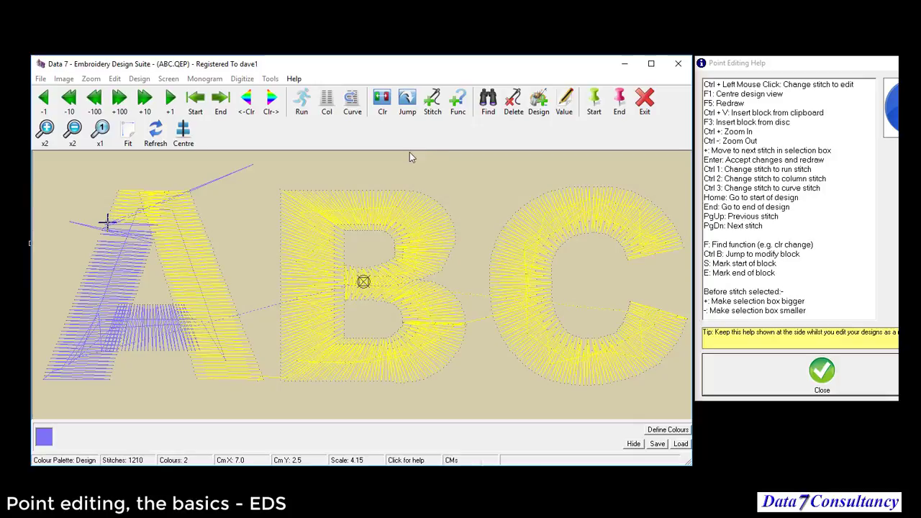
Step: Select a stitch on the B's top edge at about X -18, Y 104, insert a colour change and redraw
{"action": "key", "text": "Page_Down"}
{"action": "key", "text": "Page_Down"}
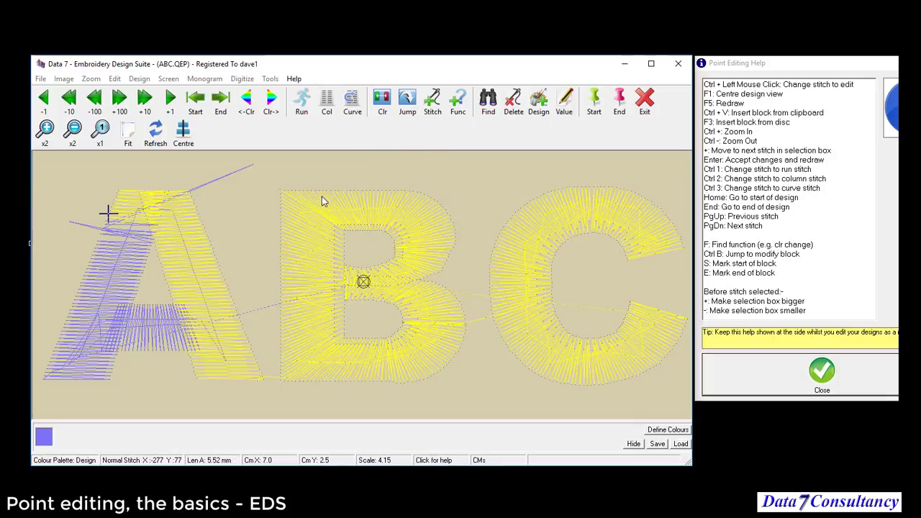
{"action": "left_click", "coordinate": [343, 191], "text": "ctrl"}
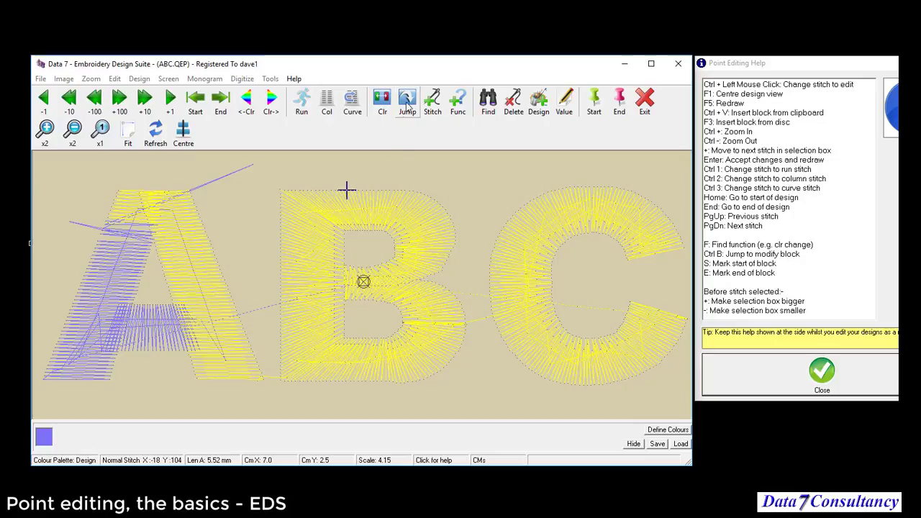
{"action": "left_click", "coordinate": [382, 101]}
{"action": "key", "text": "Return"}
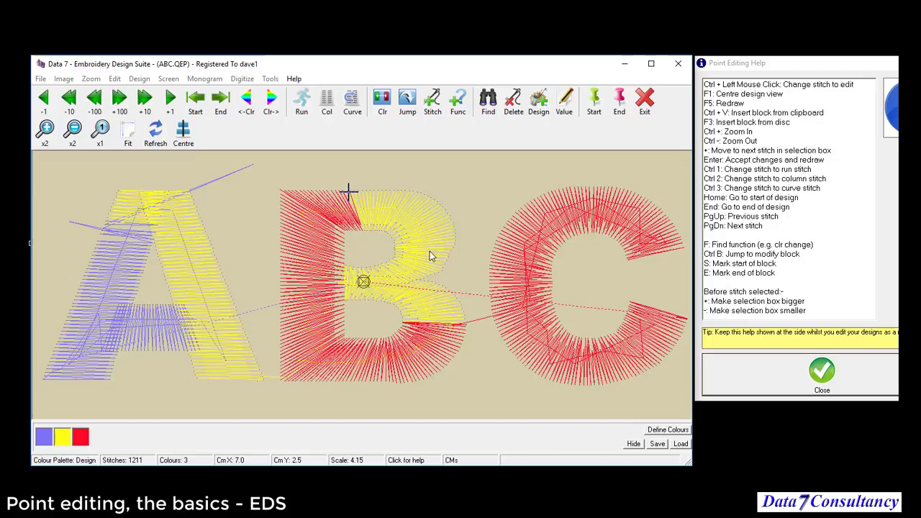
Step: Insert a four-point column block above the B and C, followed by a run stitch at about X -297, Y 306, and redraw
{"action": "left_click", "coordinate": [99, 137]}
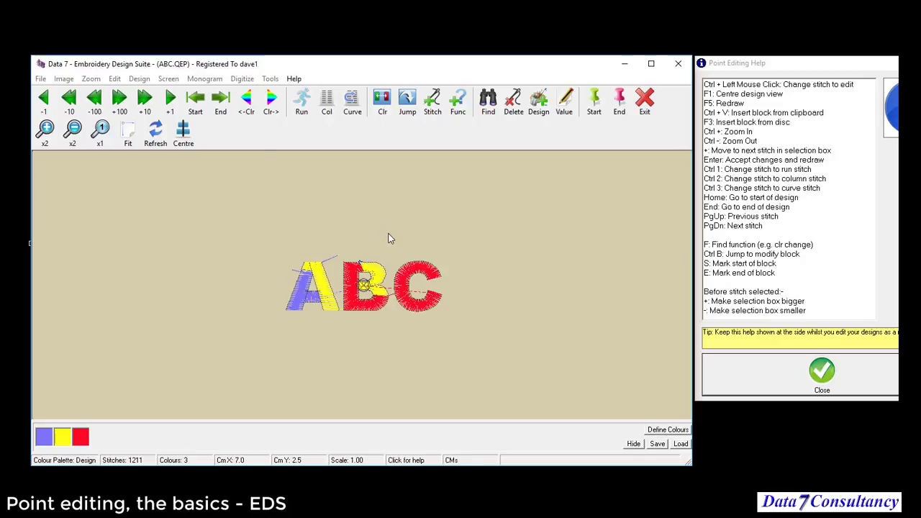
{"action": "left_click_drag", "start_coordinate": [361, 260], "coordinate": [430, 211]}
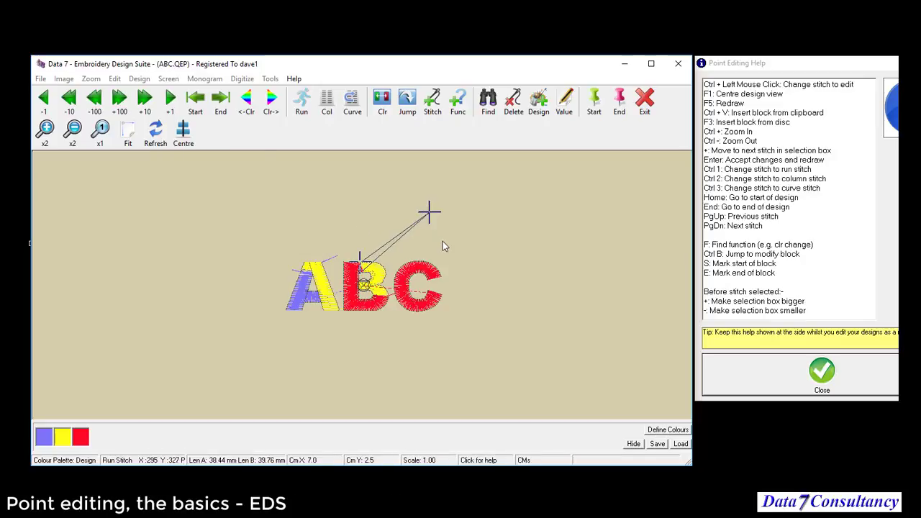
{"action": "key", "text": "ctrl+2"}
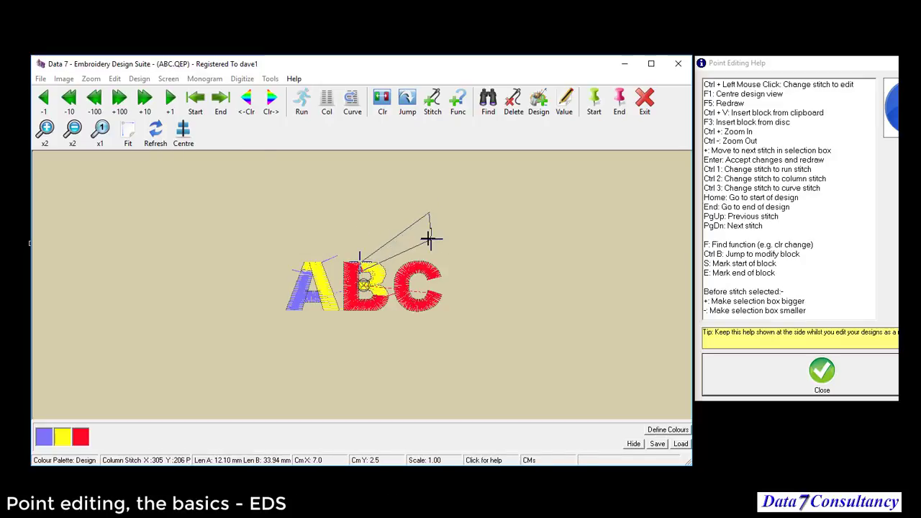
{"action": "left_click_drag", "start_coordinate": [367, 211], "coordinate": [297, 216]}
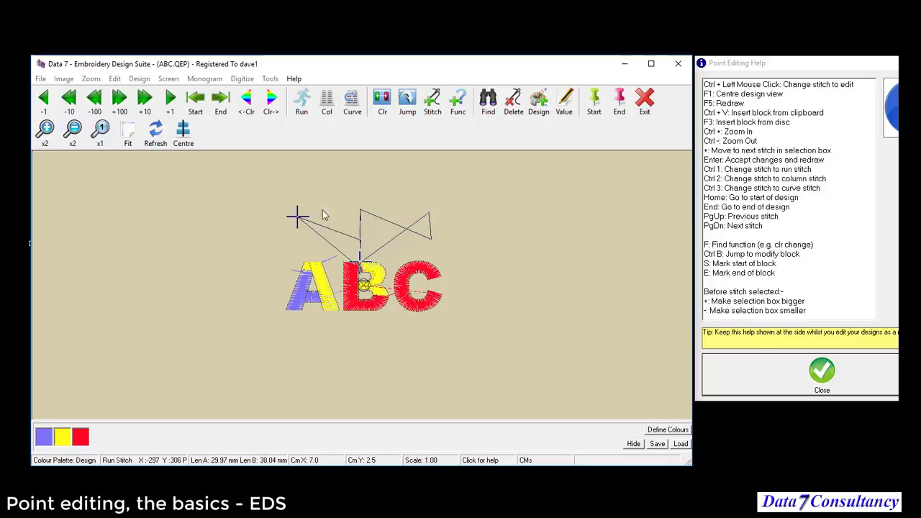
{"action": "key", "text": "Return"}
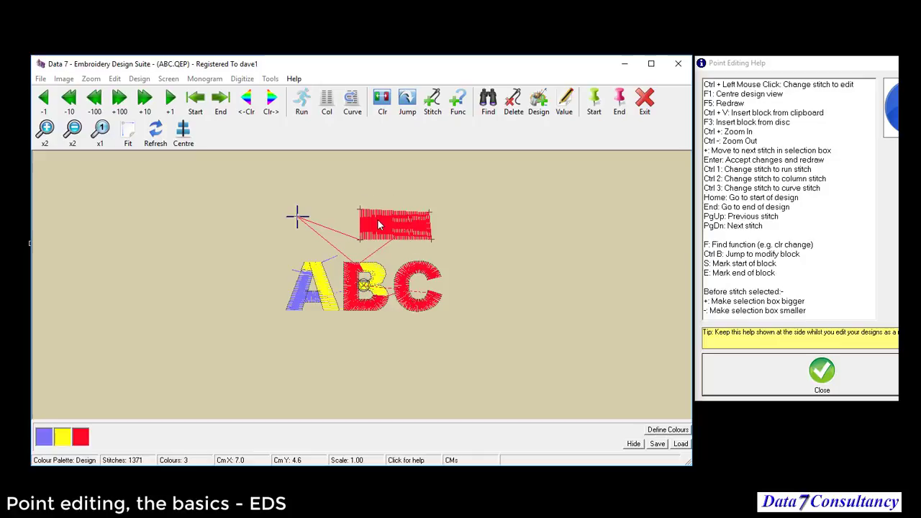
Step: Delete a short run of red stitches along the B's top edge, just after the inserted column block
{"action": "left_click", "coordinate": [129, 137]}
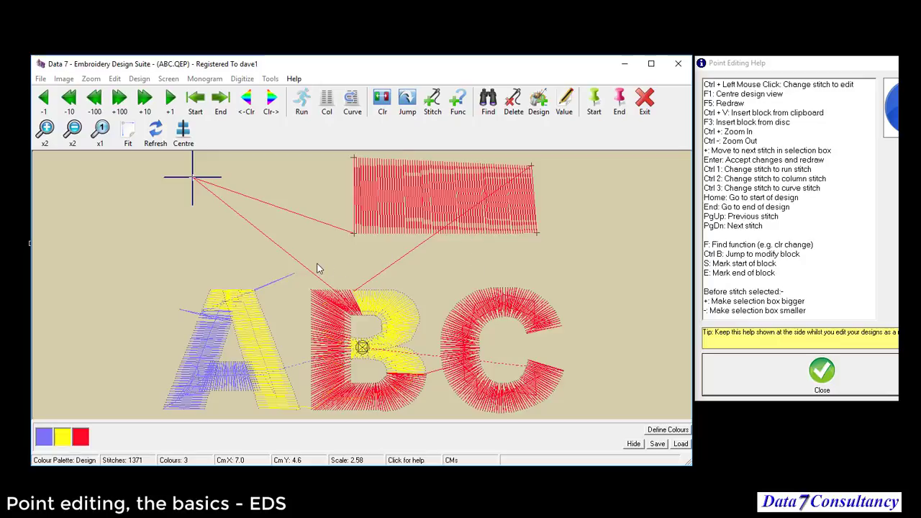
{"action": "left_click", "coordinate": [374, 278]}
{"action": "key", "text": "Delete"}
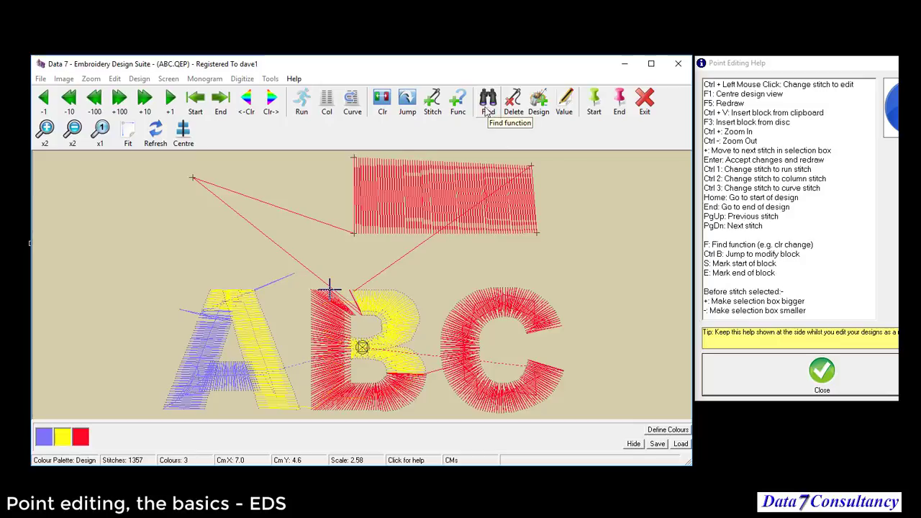
Step: Jump back and forth between the design's colour changes, reaching its end and finishing at its start
{"action": "left_click", "coordinate": [248, 105]}
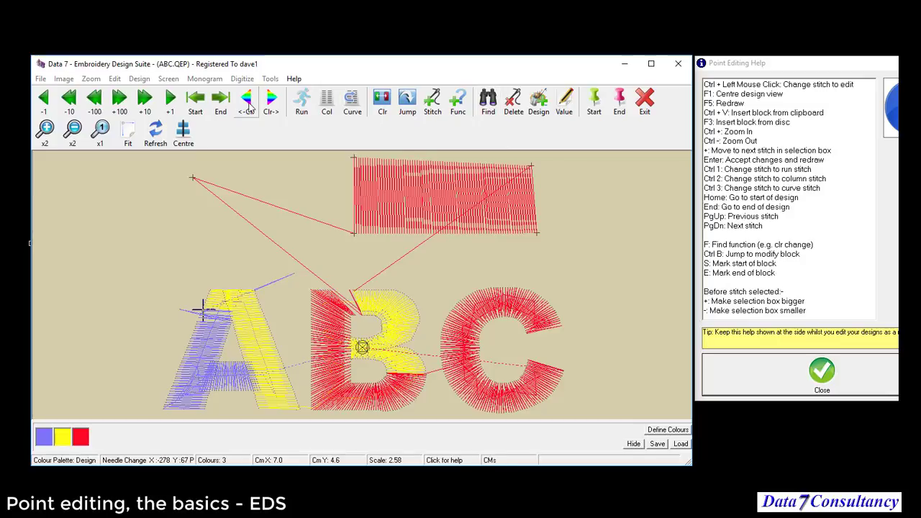
{"action": "left_click", "coordinate": [248, 105]}
{"action": "left_click", "coordinate": [272, 108]}
{"action": "left_click", "coordinate": [272, 105]}
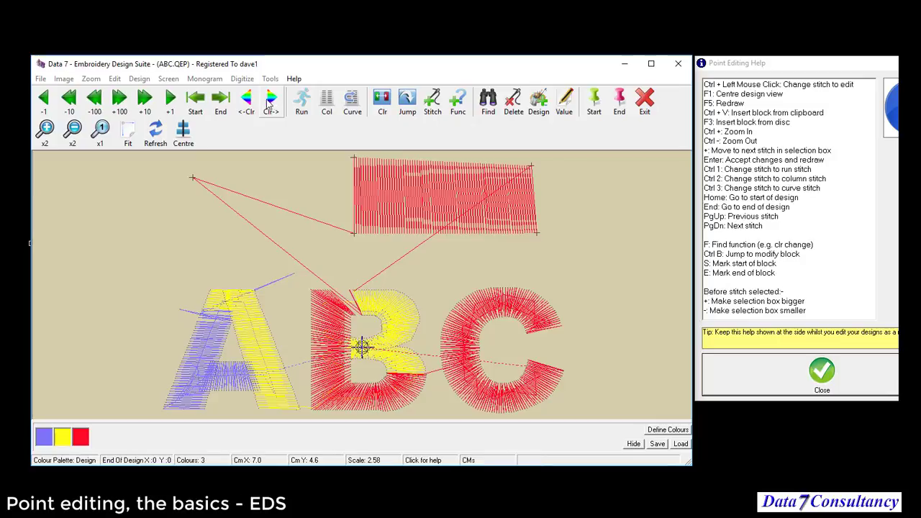
{"action": "left_click", "coordinate": [246, 105]}
{"action": "left_click", "coordinate": [246, 105]}
{"action": "left_click", "coordinate": [246, 106]}
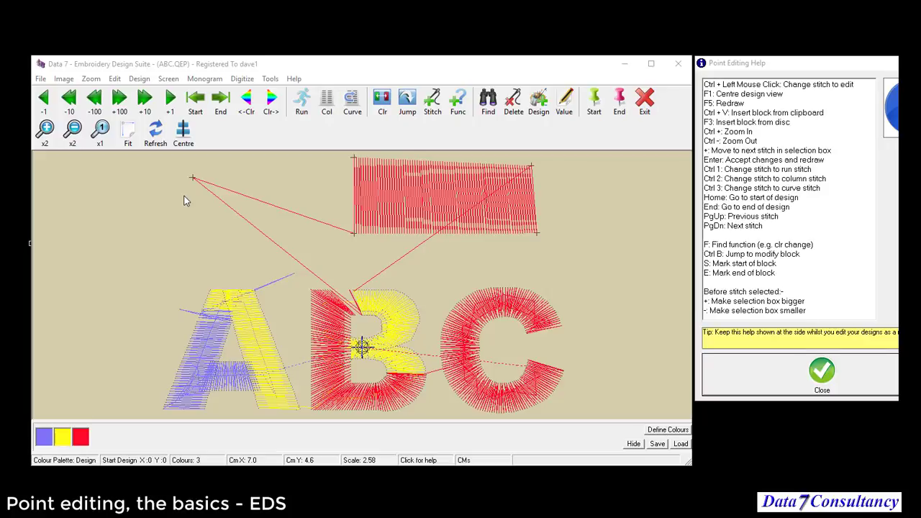
Step: Step forward from the design's start to the stitches at the A's crossbar, and leave point editing
{"action": "left_click", "coordinate": [274, 245]}
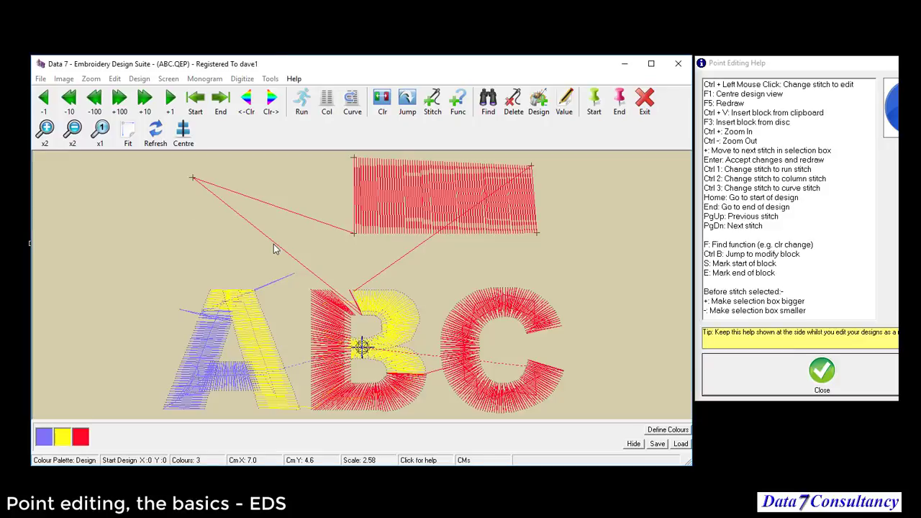
{"action": "key", "text": "Page_Down"}
{"action": "key", "text": "Page_Down"}
{"action": "key", "text": "Page_Down"}
{"action": "key", "text": "Page_Down"}
{"action": "key", "text": "Page_Down"}
{"action": "key", "text": "Page_Down"}
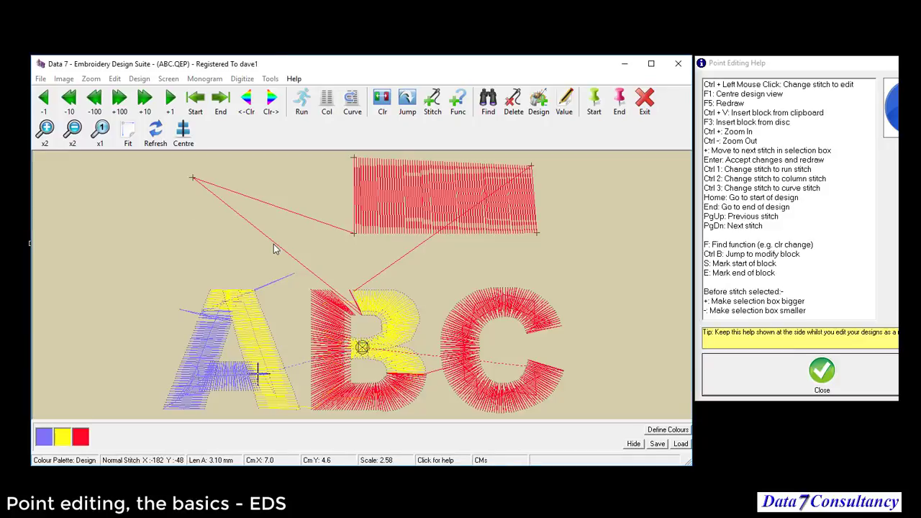
{"action": "key", "text": "Escape"}
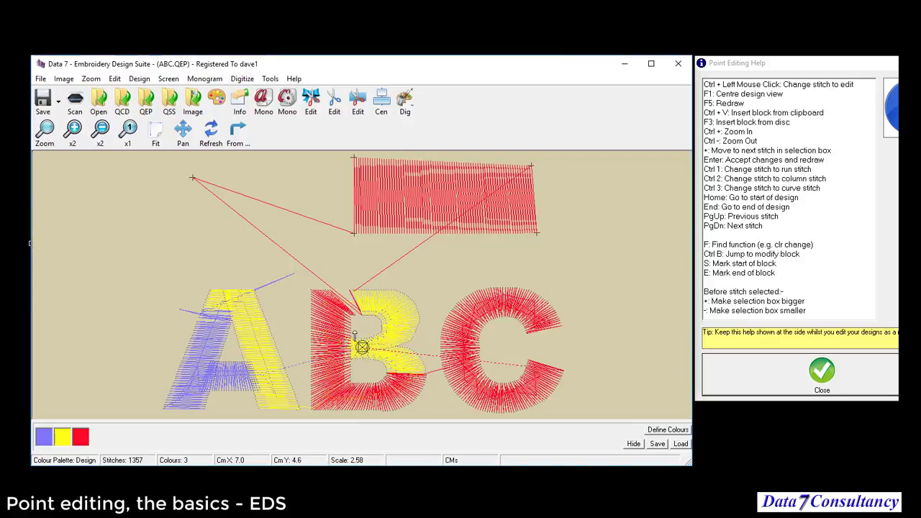
Step: Restart point editing on the middle of the B and select the stitch where its two bowls meet, at about X 81, Y 11
{"action": "left_click_drag", "start_coordinate": [351, 331], "coordinate": [442, 380]}
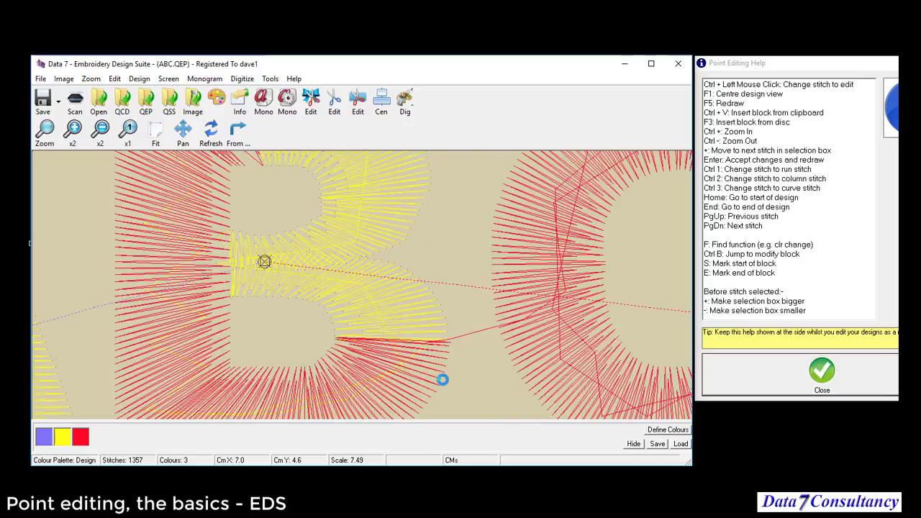
{"action": "left_click", "coordinate": [404, 106]}
{"action": "left_click", "coordinate": [336, 108]}
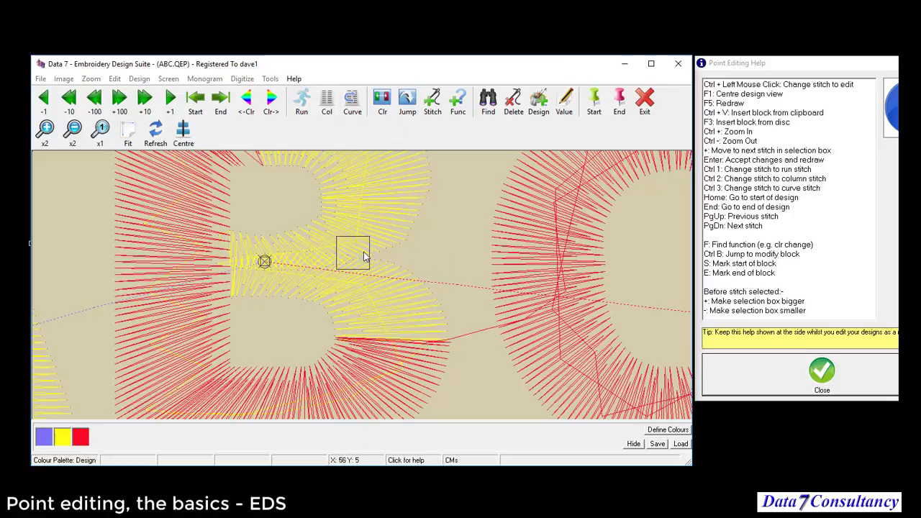
{"action": "left_click", "coordinate": [401, 247]}
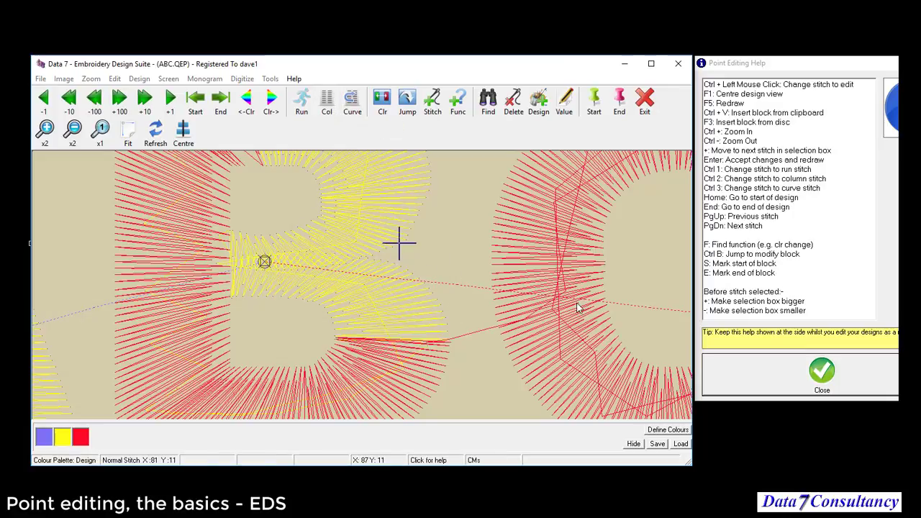
Step: Step forward to a stitch in the B's middle bar and move it to about X 25, Y 8
{"action": "key", "text": "Page_Down"}
{"action": "key", "text": "Page_Down"}
{"action": "key", "text": "Page_Down"}
{"action": "key", "text": "Page_Down"}
{"action": "key", "text": "Page_Down"}
{"action": "key", "text": "Page_Down"}
{"action": "key", "text": "Page_Down"}
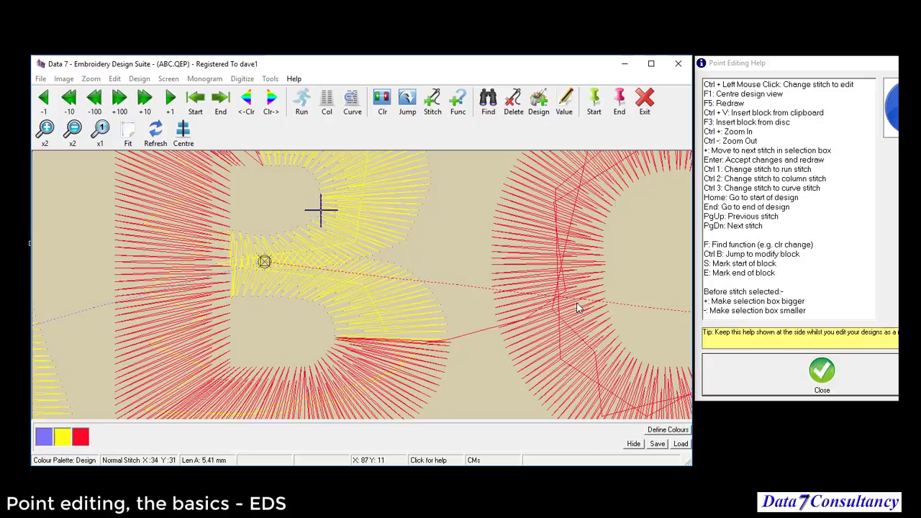
{"action": "key", "text": "Page_Down"}
{"action": "key", "text": "Page_Down"}
{"action": "key", "text": "Page_Down"}
{"action": "key", "text": "Page_Down"}
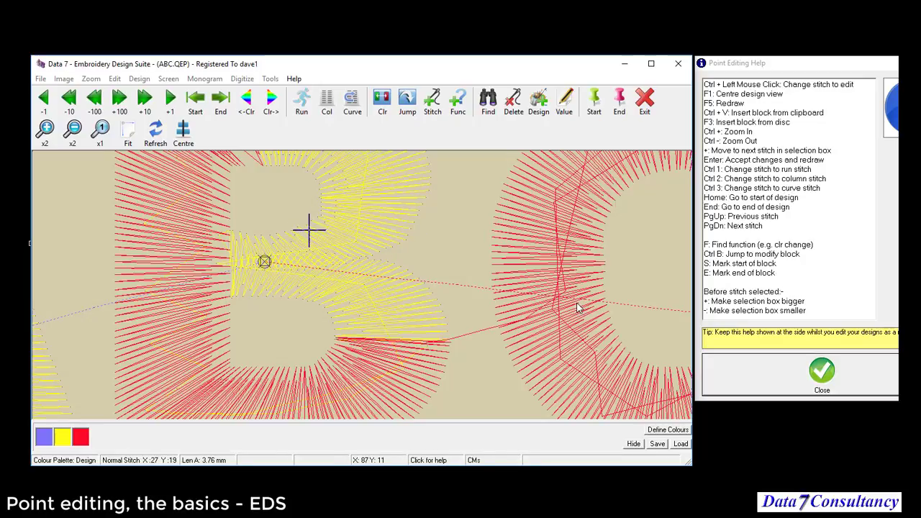
{"action": "key", "text": "Page_Down"}
{"action": "key", "text": "Page_Down"}
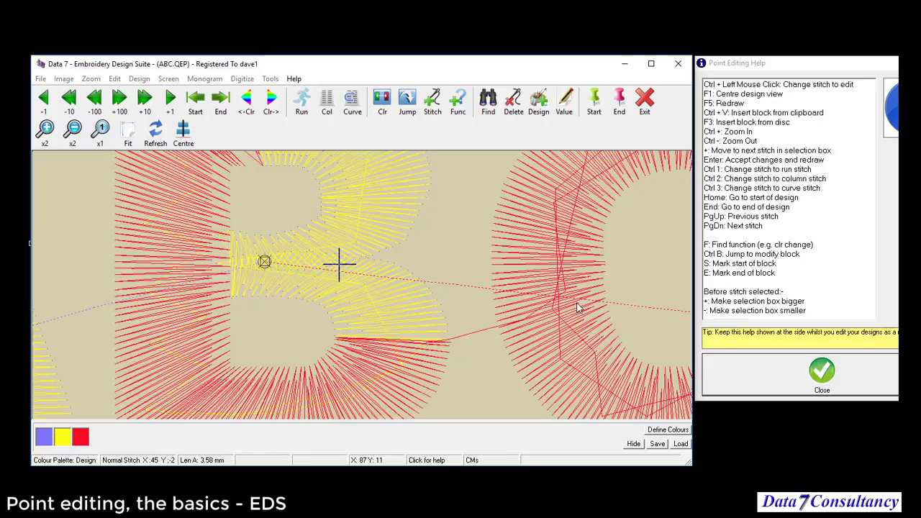
{"action": "key", "text": "Page_Down"}
{"action": "key", "text": "Page_Down"}
{"action": "mouse_move", "coordinate": [333, 265]}
{"action": "left_mouse_down"}
{"action": "mouse_move", "coordinate": [319, 265]}
{"action": "mouse_move", "coordinate": [307, 246]}
{"action": "left_mouse_up"}
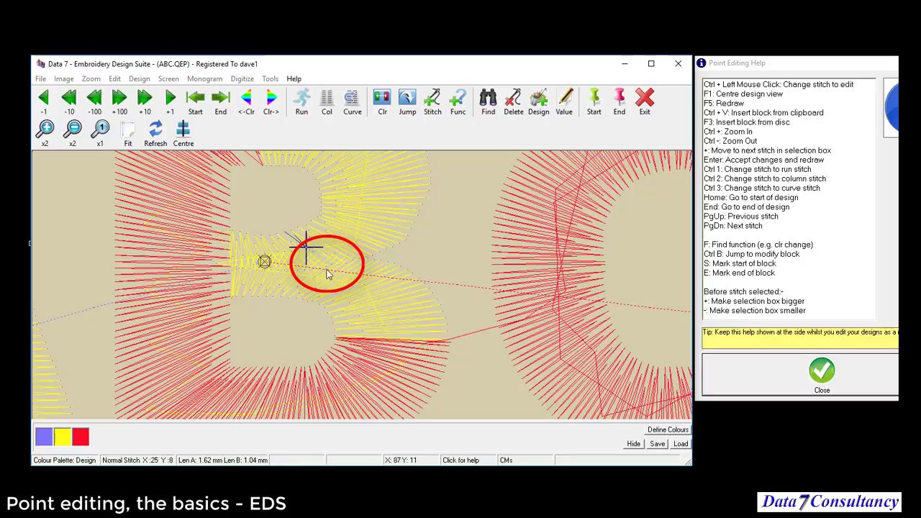
Step: Step forward from the B's middle bar into its upper bowl and centre the view on the current stitch
{"action": "key", "text": "Page_Down"}
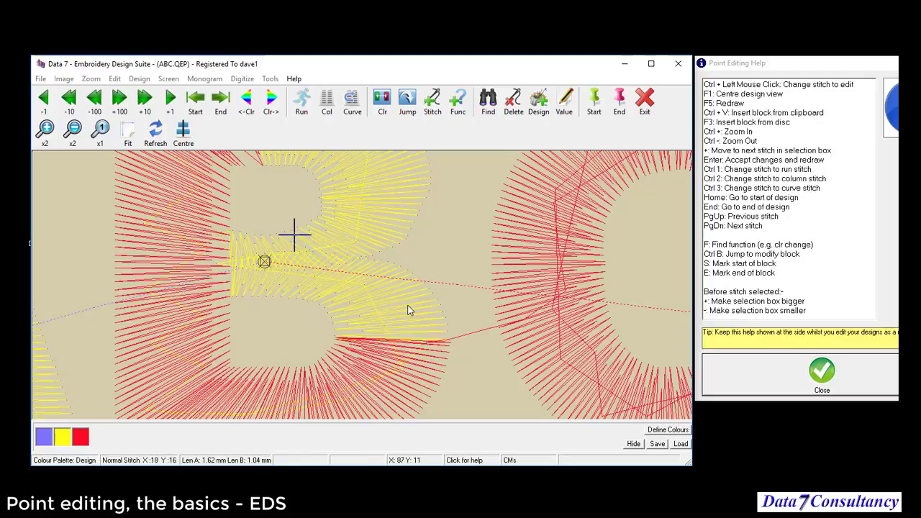
{"action": "key", "text": "Page_Down"}
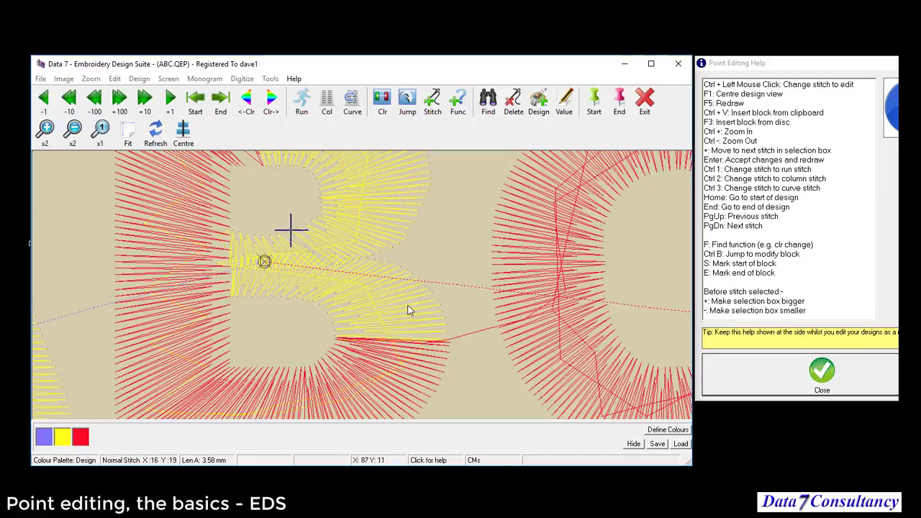
{"action": "key", "text": "Page_Down"}
{"action": "key", "text": "Page_Down"}
{"action": "key", "text": "Page_Down"}
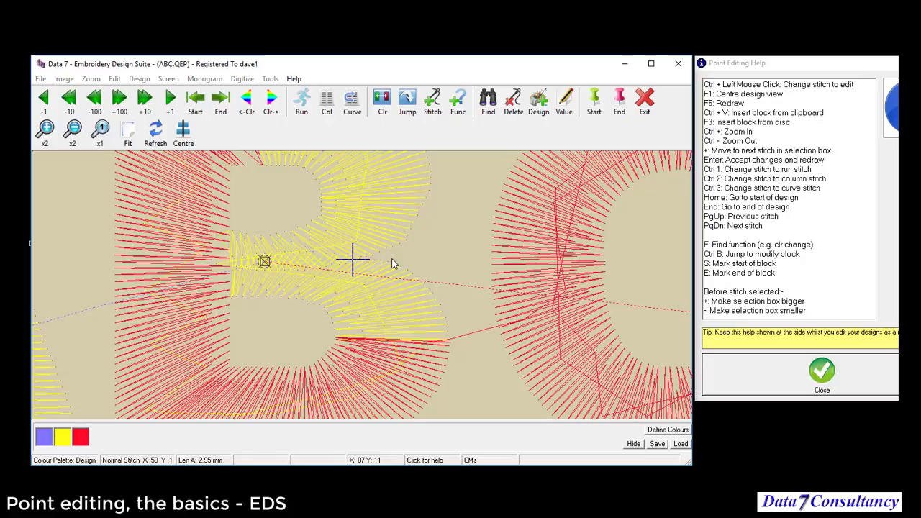
{"action": "key", "text": "Page_Down"}
{"action": "key", "text": "Page_Down"}
{"action": "key", "text": "Page_Down"}
{"action": "key", "text": "Page_Down"}
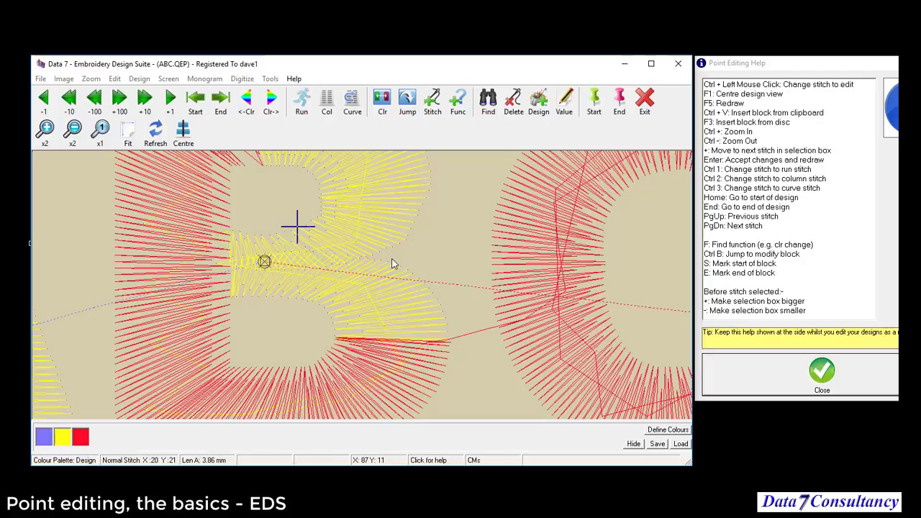
{"action": "key", "text": "Page_Down"}
{"action": "key", "text": "Page_Down"}
{"action": "key", "text": "Page_Down"}
{"action": "key", "text": "Page_Down"}
{"action": "key", "text": "F1"}
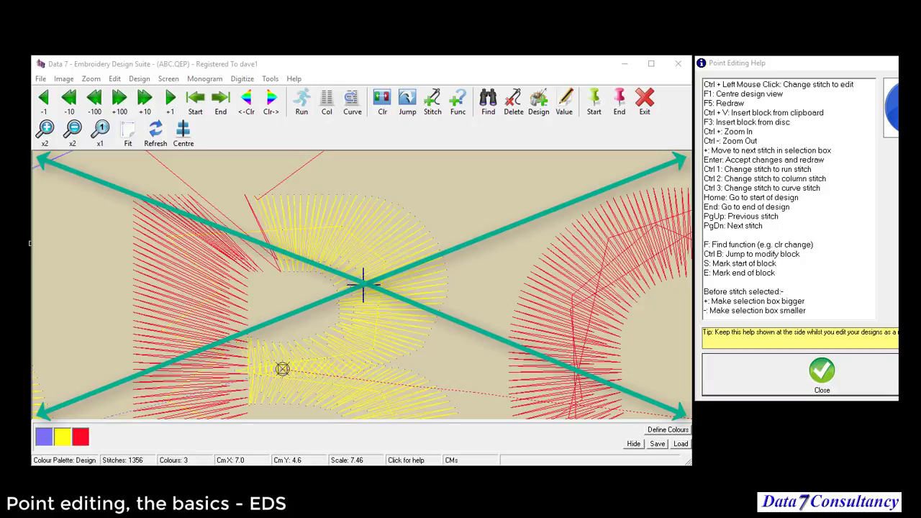
Step: Step further around the B's upper bowl to the stitch on its top edge and centre the view there
{"action": "left_click", "coordinate": [481, 280]}
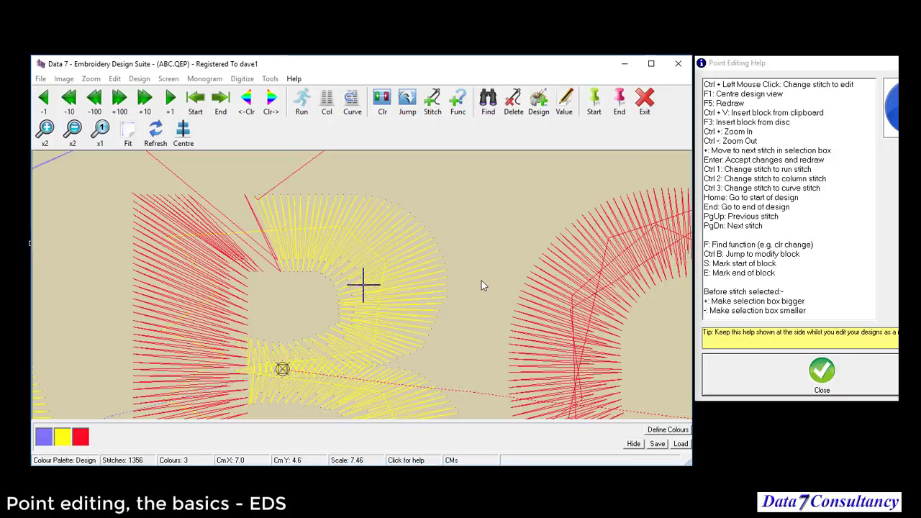
{"action": "key", "text": "Page_Down"}
{"action": "key", "text": "Page_Down"}
{"action": "key", "text": "Page_Down"}
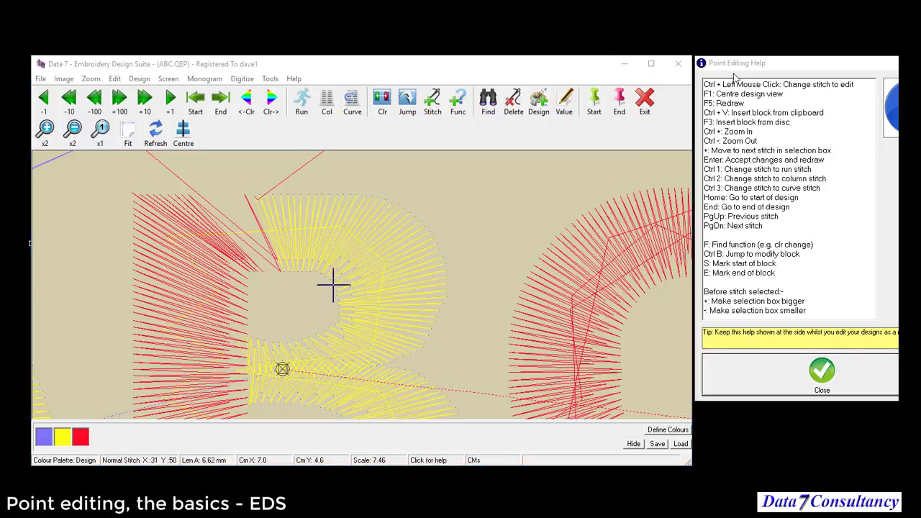
{"action": "left_click", "coordinate": [354, 284]}
{"action": "key", "text": "Page_Down"}
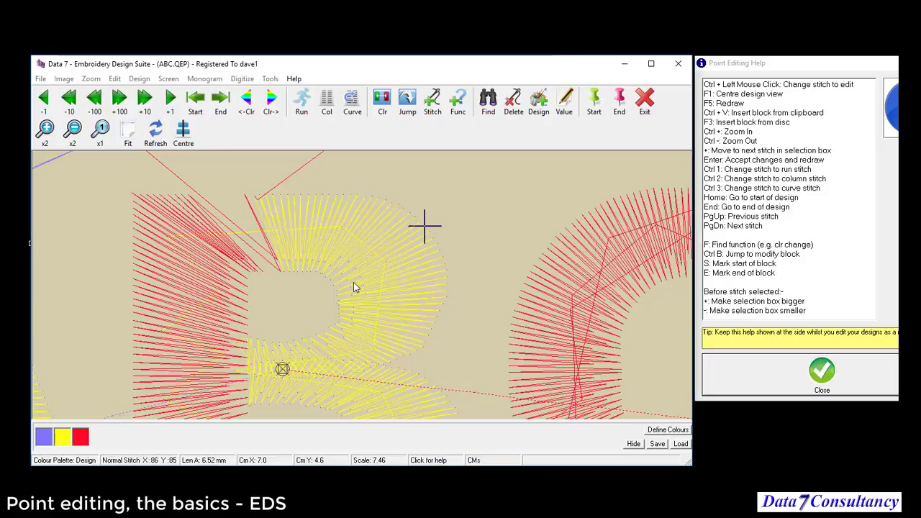
{"action": "key", "text": "Page_Down"}
{"action": "key", "text": "Page_Down"}
{"action": "key", "text": "Page_Down"}
{"action": "key", "text": "Page_Down"}
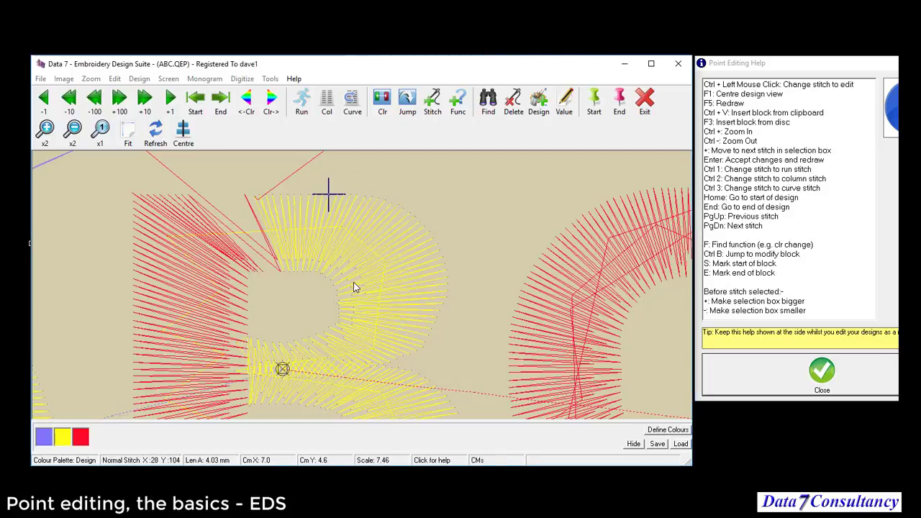
{"action": "key", "text": "F1"}
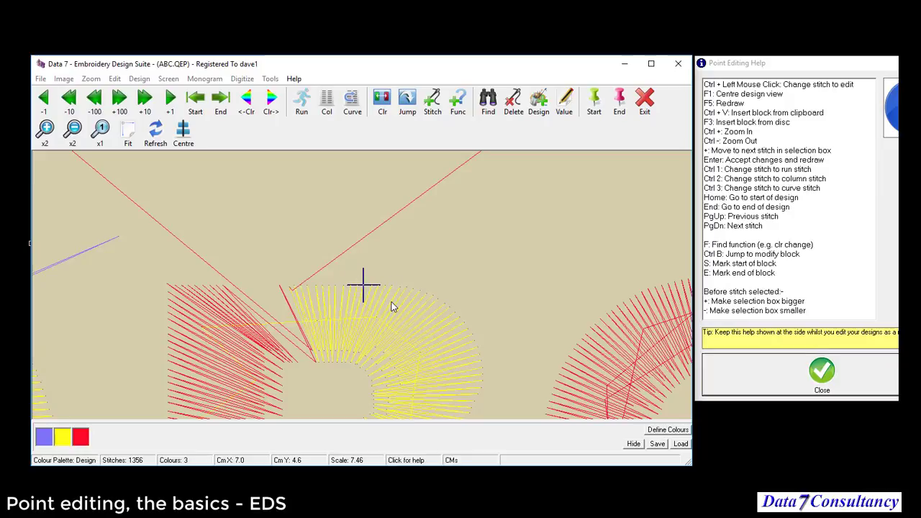
Step: Step forward from the top edge of the B's upper bowl to the stitch at the stem's inner top corner
{"action": "key", "text": "Page_Down"}
{"action": "key", "text": "Page_Down"}
{"action": "key", "text": "Page_Down"}
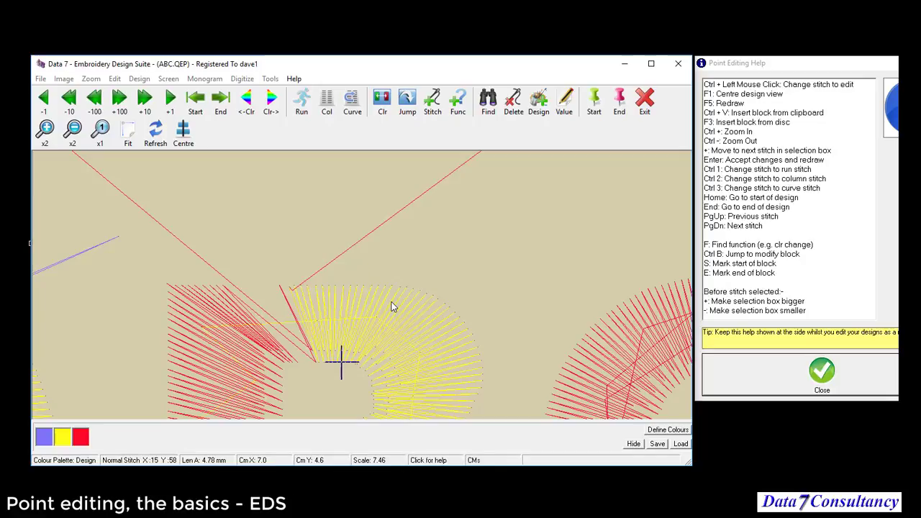
{"action": "key", "text": "Page_Down"}
{"action": "key", "text": "Page_Down"}
{"action": "key", "text": "Page_Up"}
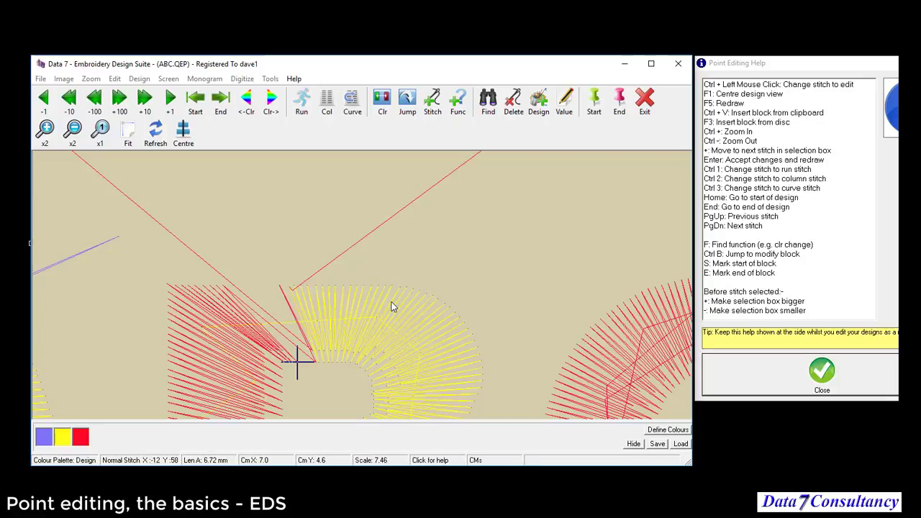
Step: Step forward to the run stitch where the B's stem meets the upper bowl and centre the view on it
{"action": "key", "text": "Page_Down"}
{"action": "key", "text": "Page_Down"}
{"action": "key", "text": "Page_Down"}
{"action": "key", "text": "Page_Down"}
{"action": "key", "text": "Page_Down"}
{"action": "key", "text": "Page_Down"}
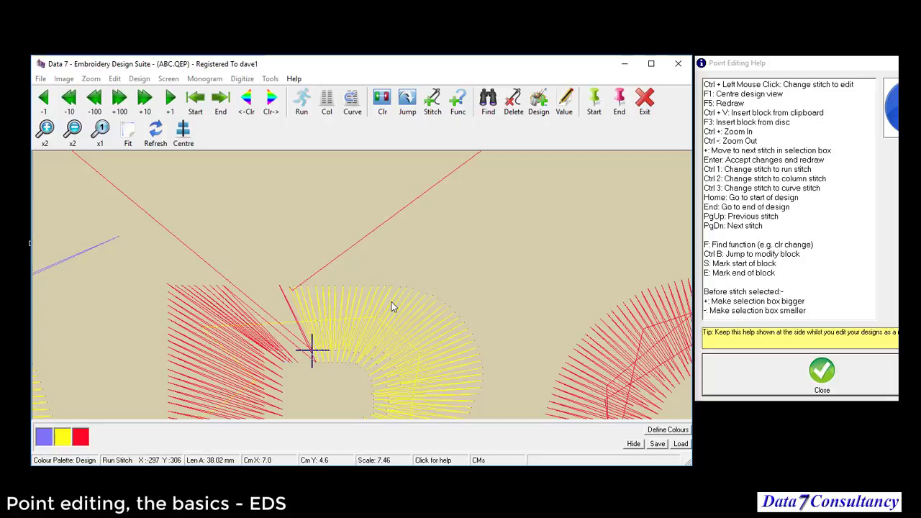
{"action": "key", "text": "Page_Down"}
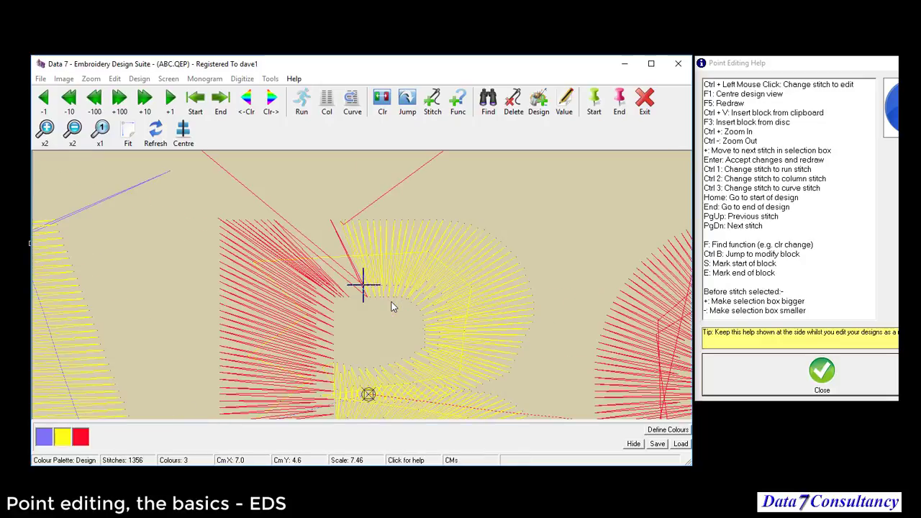
Step: Step through the red stitches of the B's stem to its inner edge beside the upper opening, centring the view on the current stitch
{"action": "key", "text": "Page_Up"}
{"action": "key", "text": "Page_Up"}
{"action": "key", "text": "Page_Up"}
{"action": "key", "text": "Page_Up"}
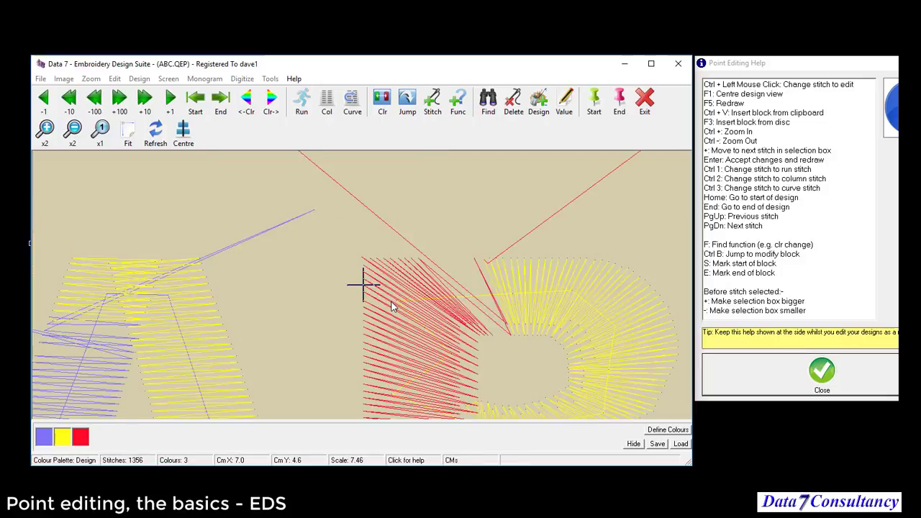
{"action": "key", "text": "Page_Down"}
{"action": "key", "text": "Page_Down"}
{"action": "key", "text": "Page_Down"}
{"action": "key", "text": "Page_Down"}
{"action": "key", "text": "Page_Down"}
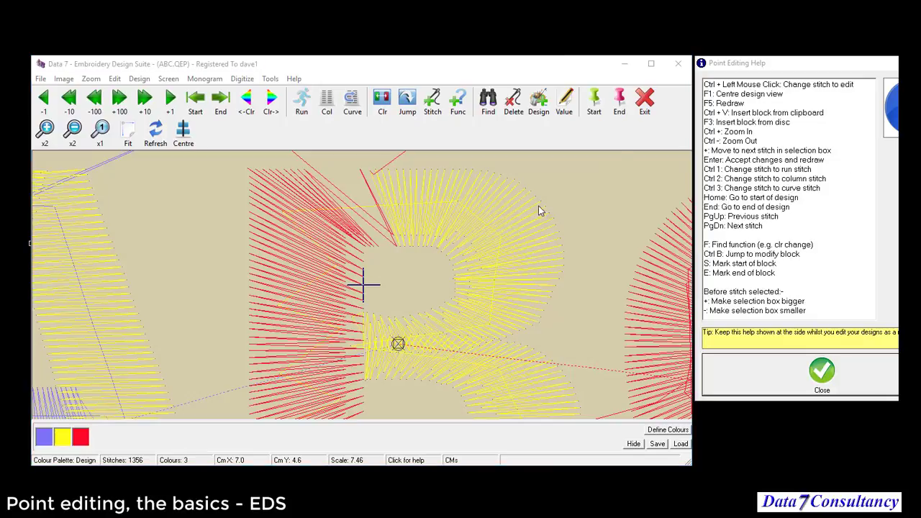
Step: Exit point editing and fit the whole ABC design in the view
{"action": "left_click", "coordinate": [644, 106]}
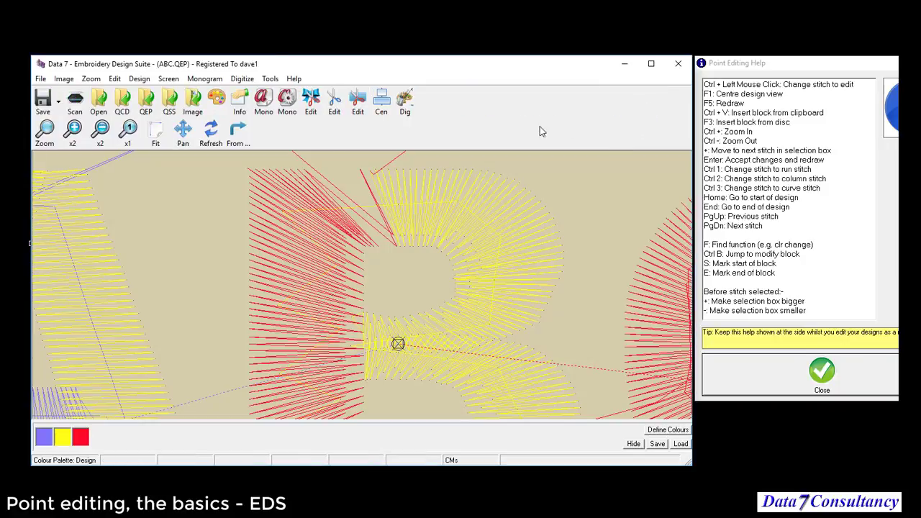
{"action": "left_click", "coordinate": [160, 136]}
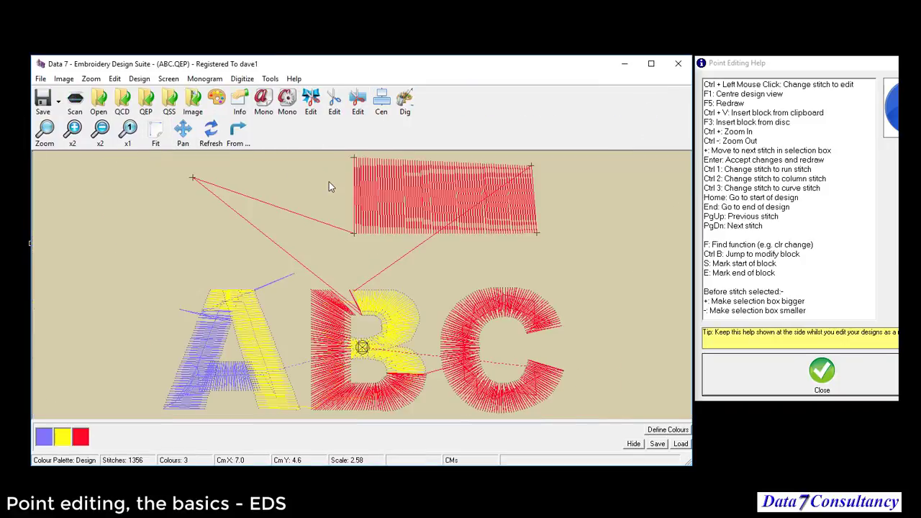